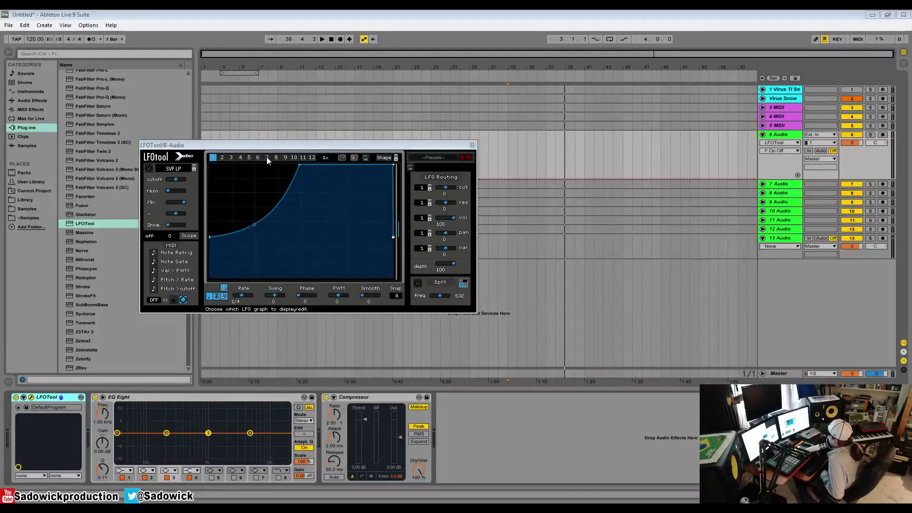
Add four points to LFO graph 1 to turn its smooth ramp into an irregular curve with peaks and dips
left_click_drag(320, 148, 292, 153)
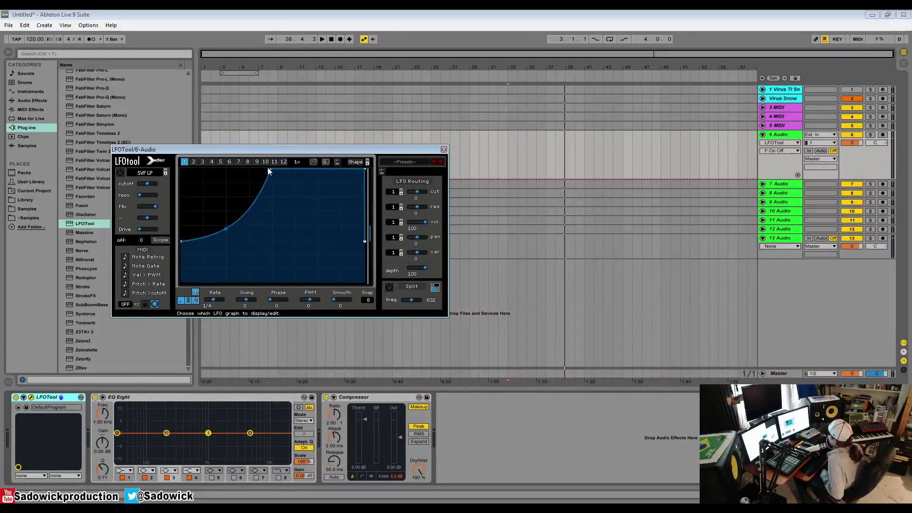
left_click_drag(273, 169, 270, 161)
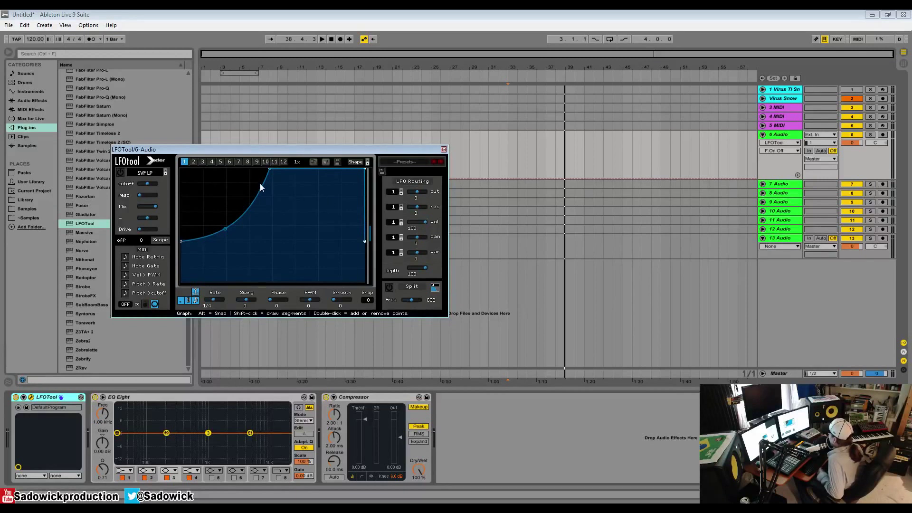
double_click(263, 229)
double_click(328, 218)
double_click(303, 258)
double_click(203, 211)
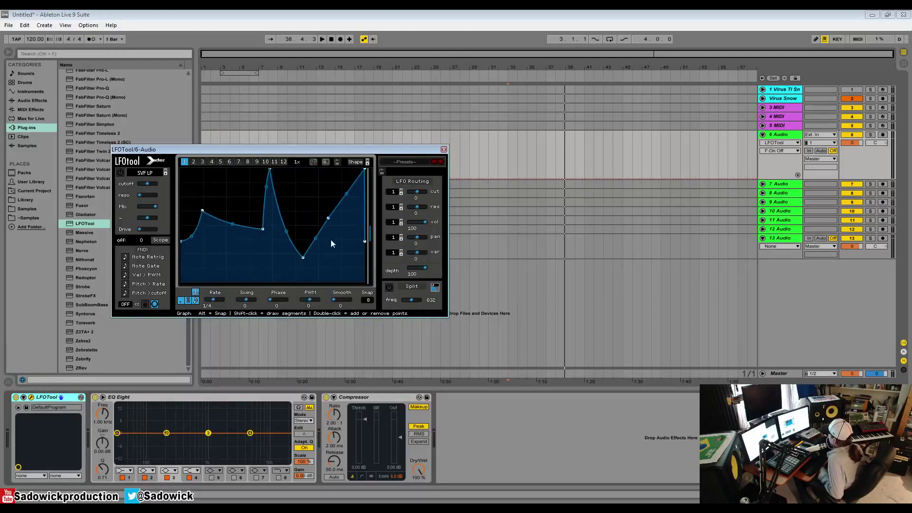
key("space")
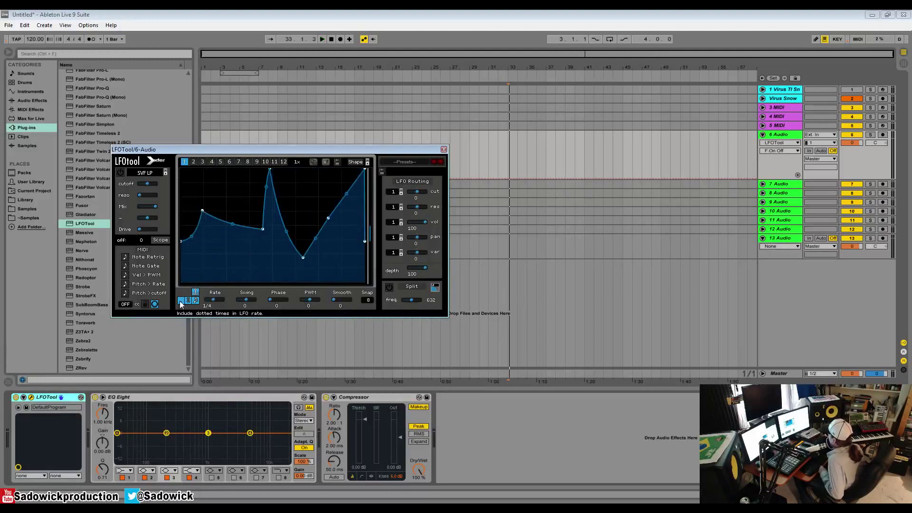
left_click(213, 299)
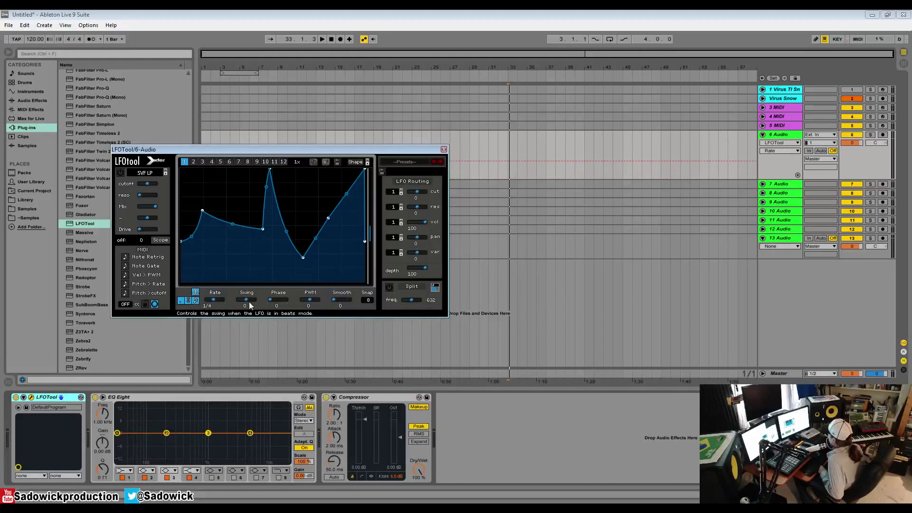
mouse_move(273, 299)
left_mouse_down()
mouse_move(295, 310)
mouse_move(263, 299)
left_mouse_up()
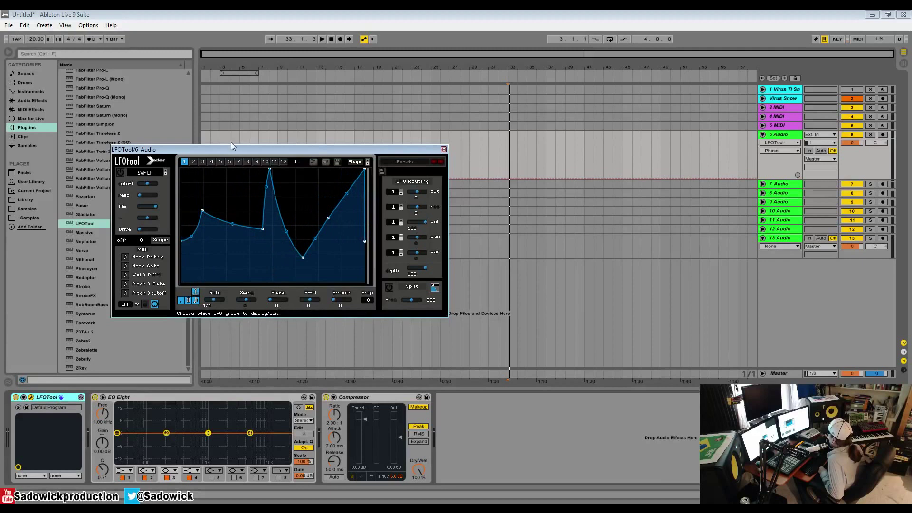
Reshape the V curve of LFO graph 2 with extra points and return to graph 1
left_click(193, 162)
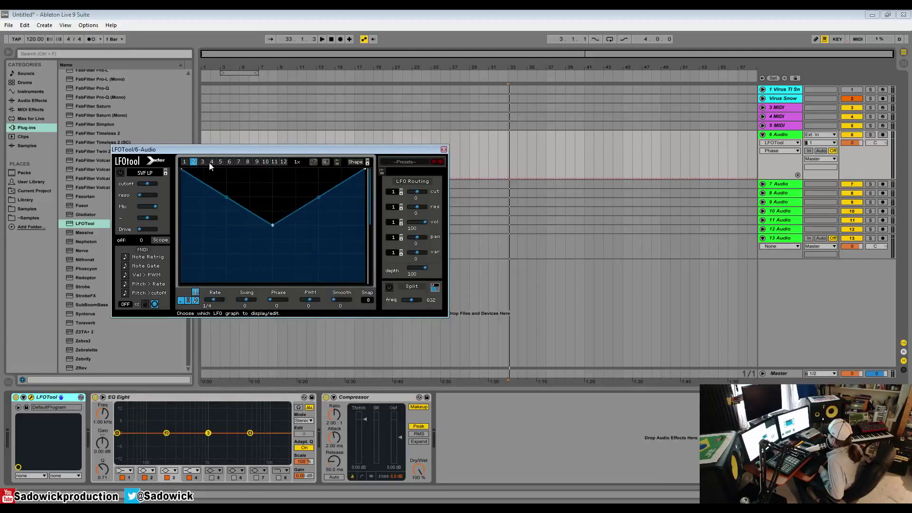
double_click(209, 205)
double_click(327, 216)
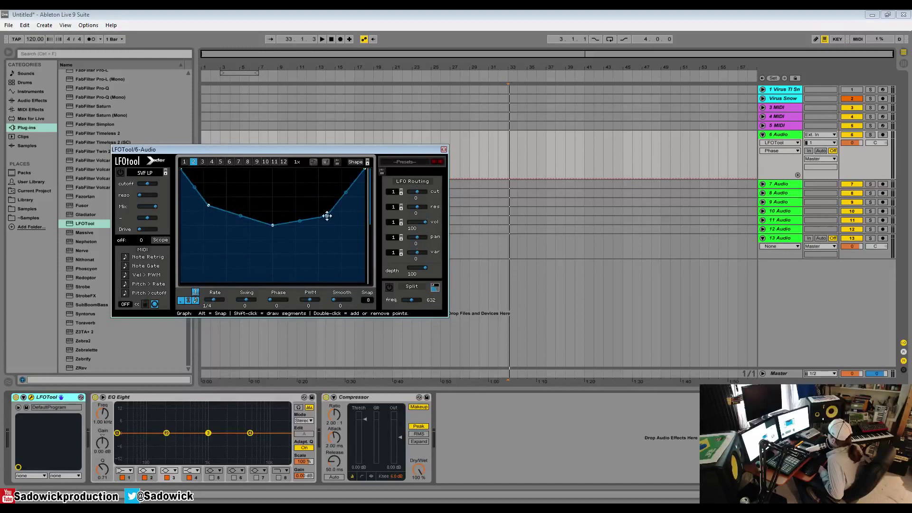
double_click(269, 200)
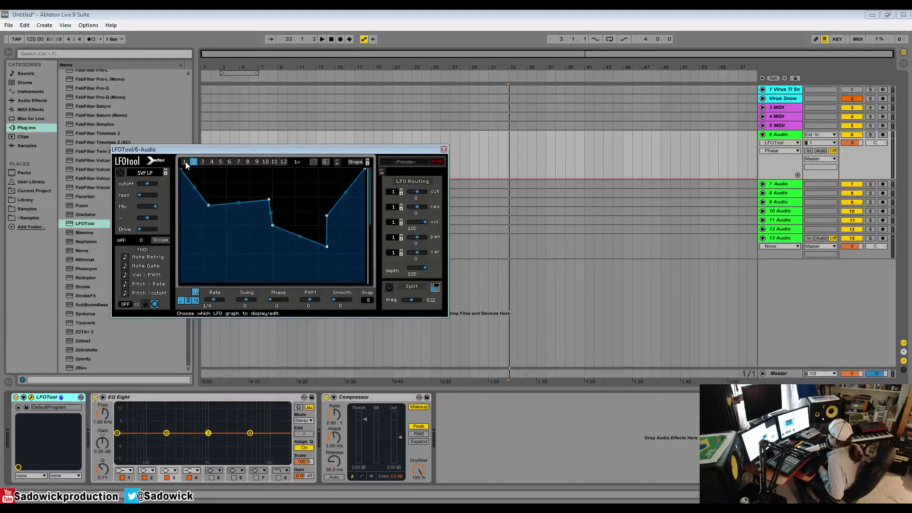
left_click(186, 164)
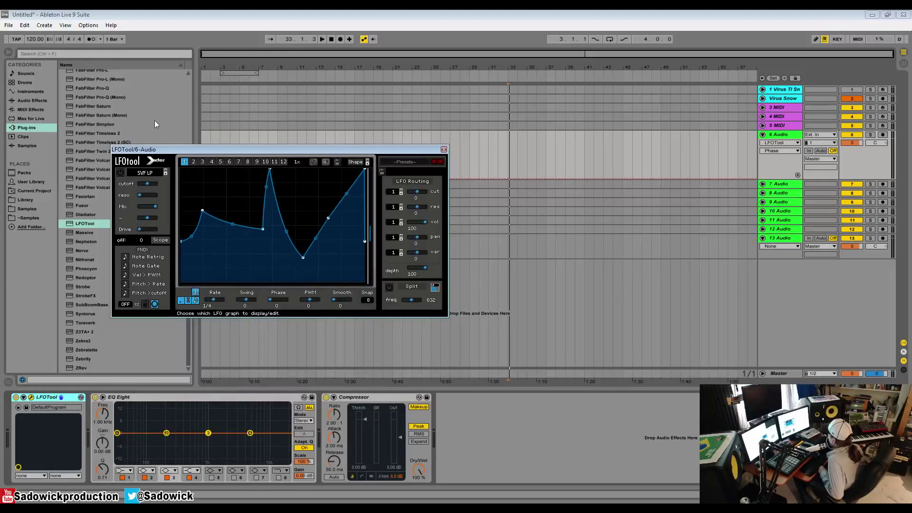
Enable the LFOTool filter, set it to the Cmb HL6+ flange type, and adjust its resonance and cutoff
left_click(119, 172)
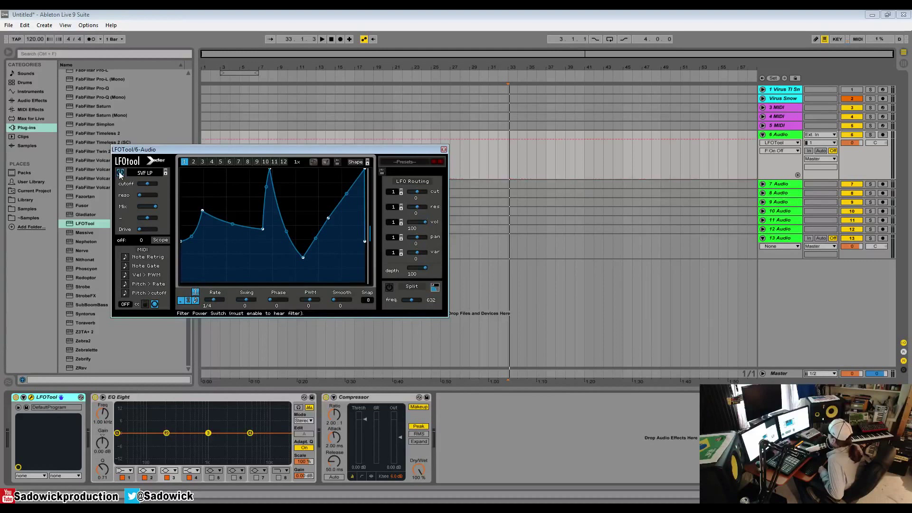
left_click(147, 172)
mouse_move(153, 185)
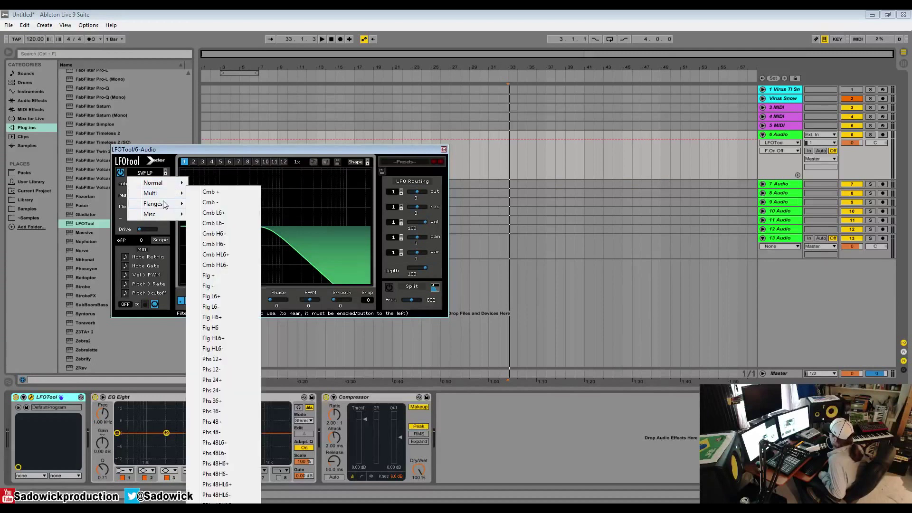
left_click(214, 254)
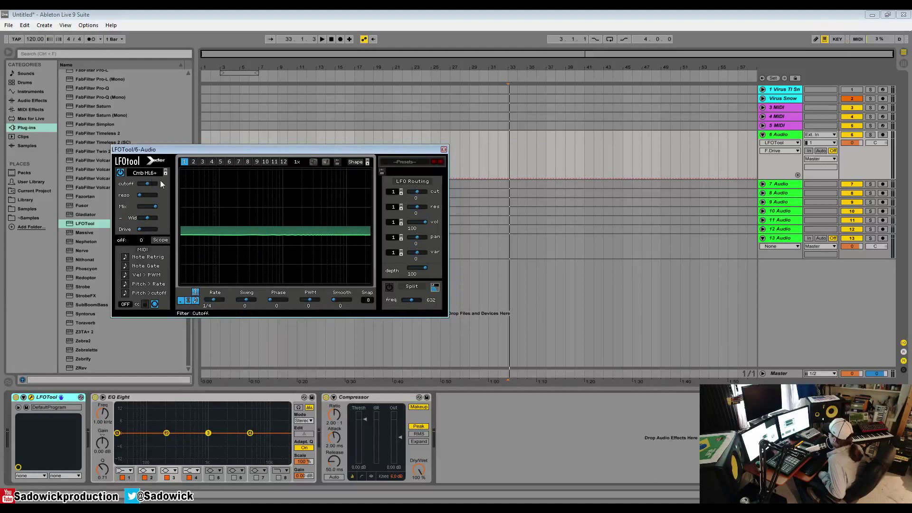
mouse_move(139, 192)
left_mouse_down()
mouse_move(172, 198)
mouse_move(138, 184)
mouse_move(150, 182)
left_mouse_up()
Change the LFOTool filter type to Reverb from the miscellaneous filters
left_click(144, 172)
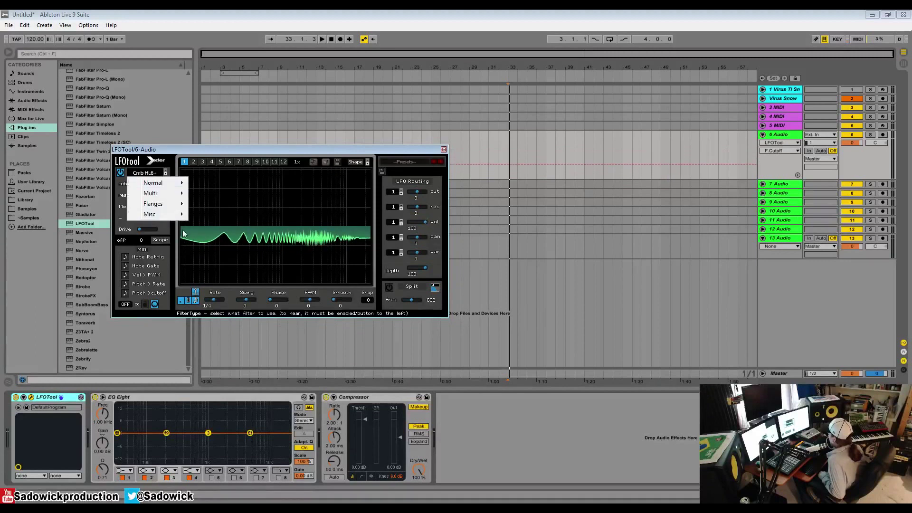
mouse_move(174, 216)
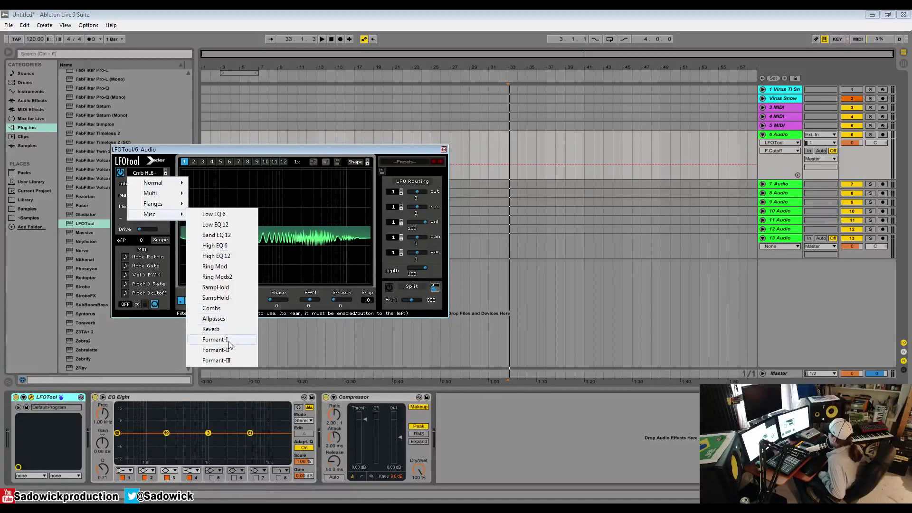
left_click(211, 330)
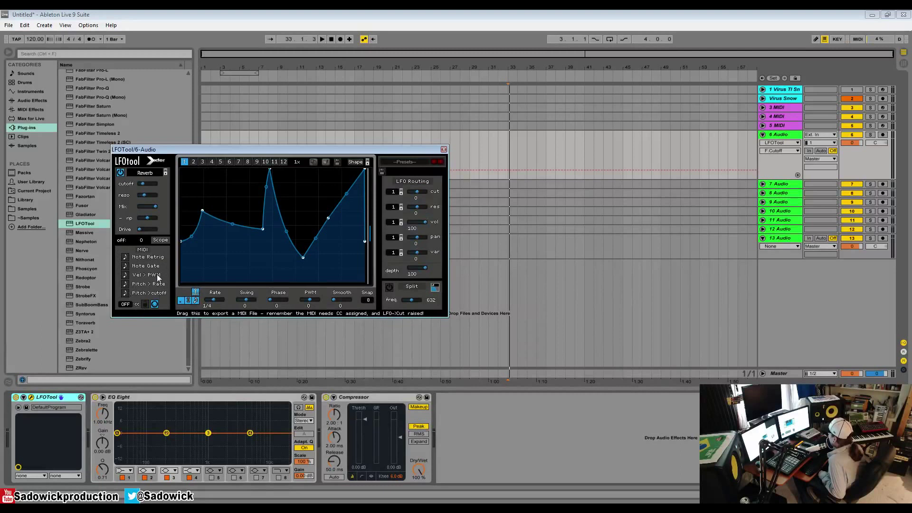
Check the curve in LFO graph 2 and return to graph 1
left_click(166, 241)
left_click(168, 243)
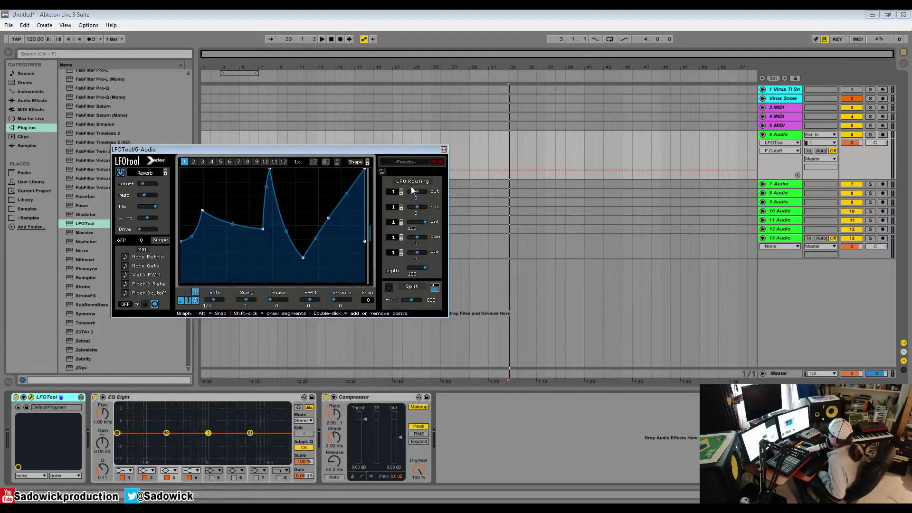
left_click(194, 162)
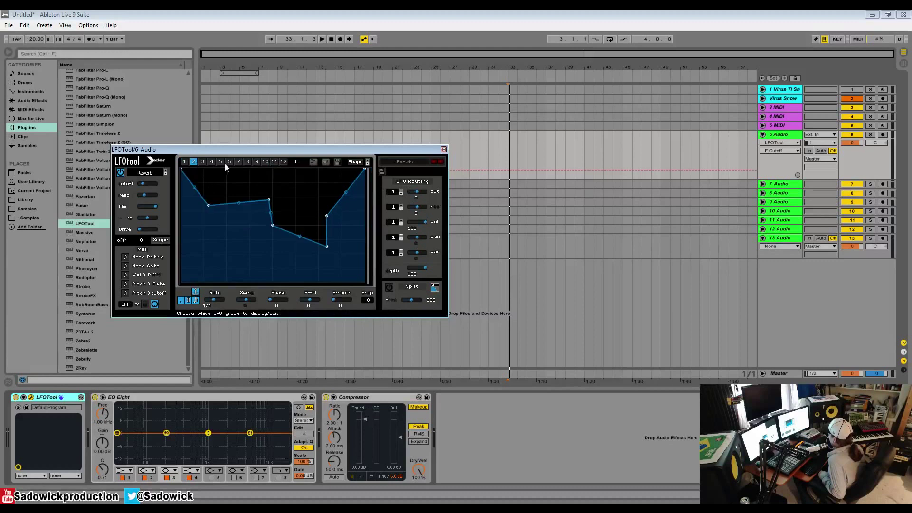
left_click(185, 162)
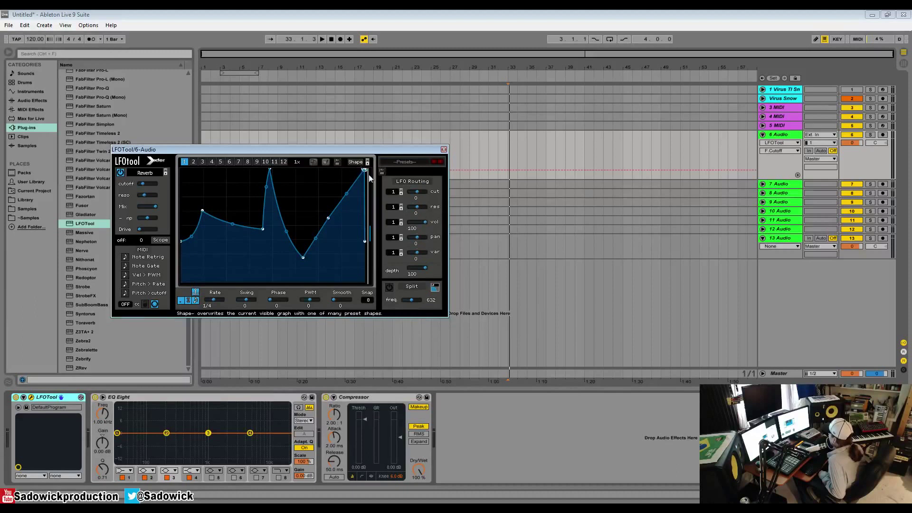
Enable frequency splitting in LFOTool and view the Reverb filter's response curve
left_click(389, 288)
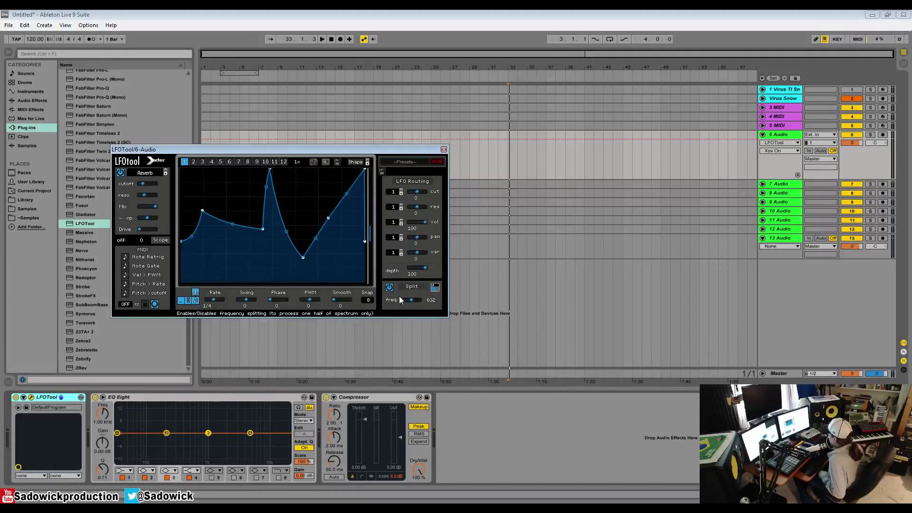
left_click(160, 240)
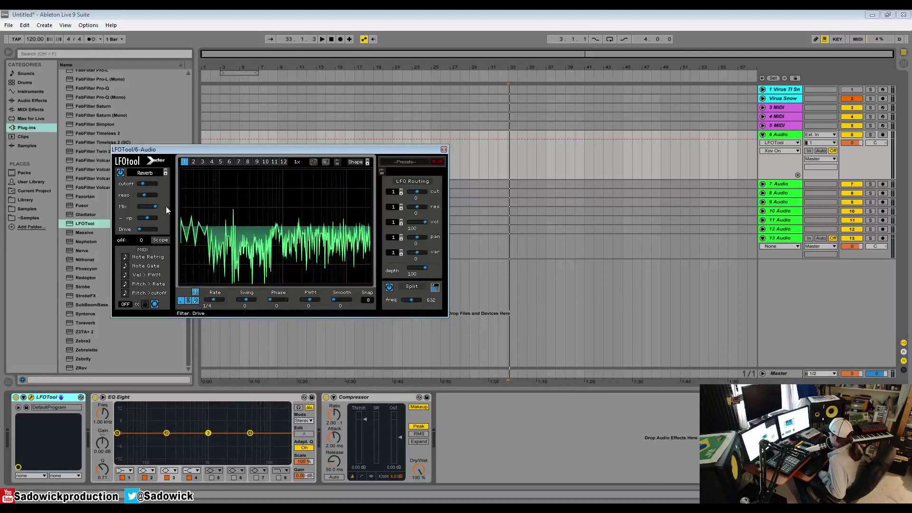
mouse_move(256, 206)
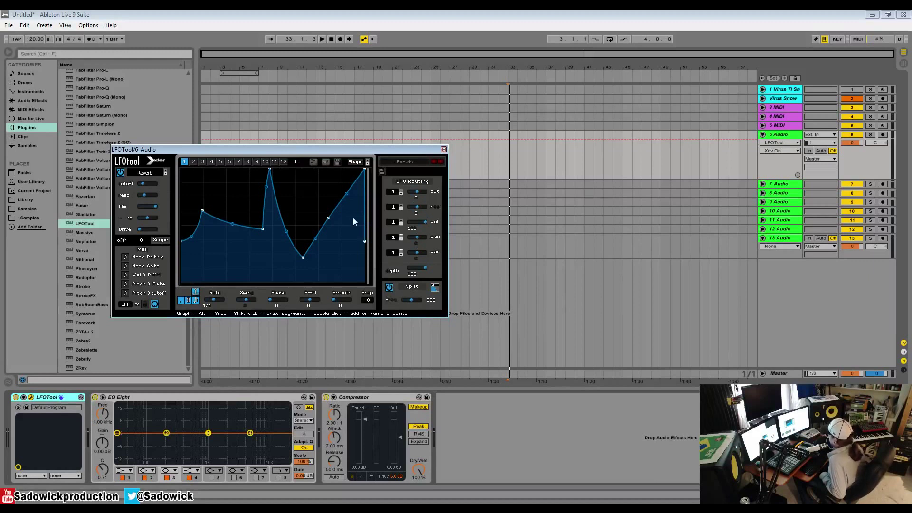
Try the SC2 sidechain shape on LFO graph 1 and replace it with SC3
left_click(356, 162)
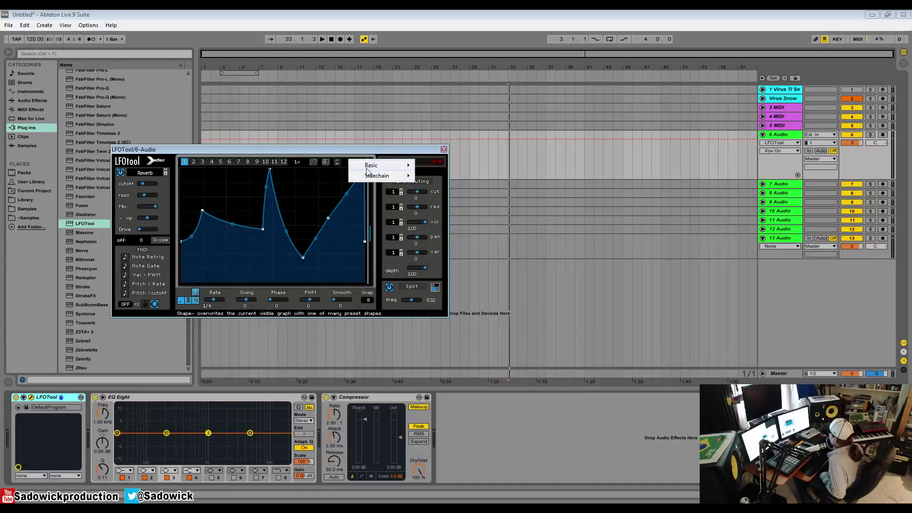
mouse_move(371, 167)
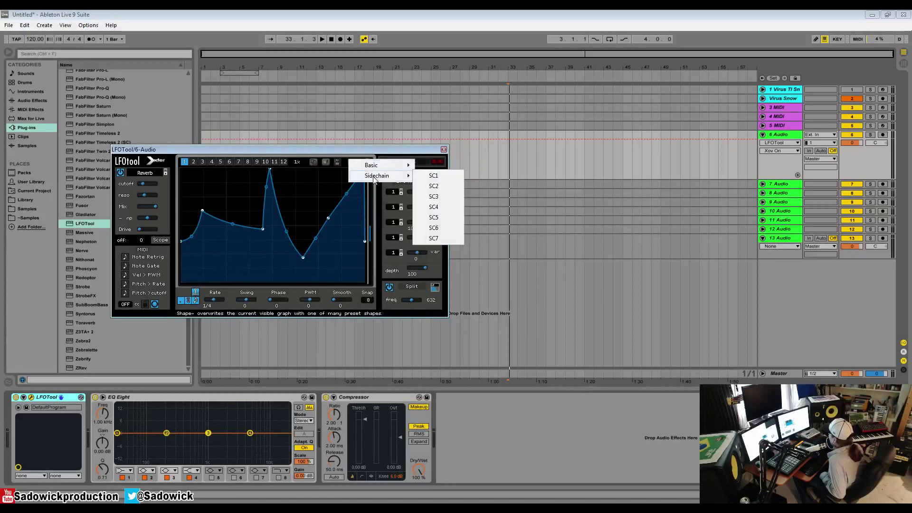
left_click(447, 189)
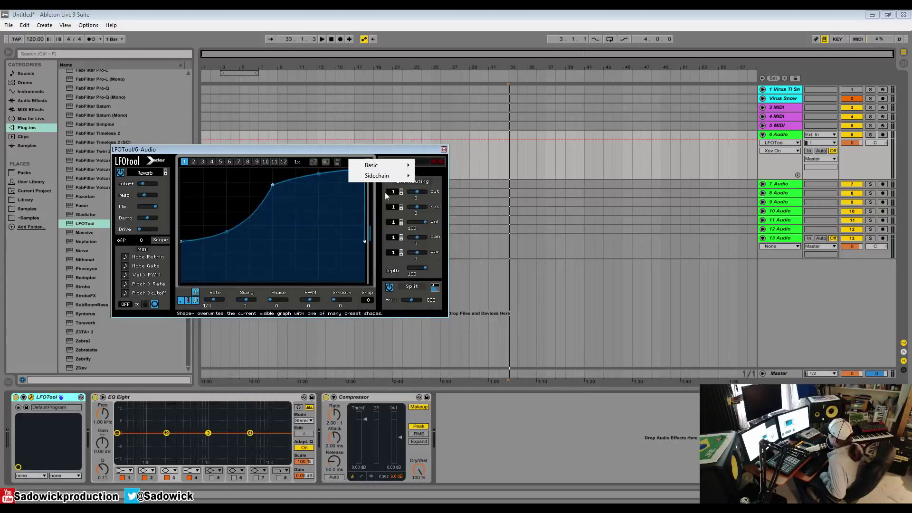
left_click(449, 199)
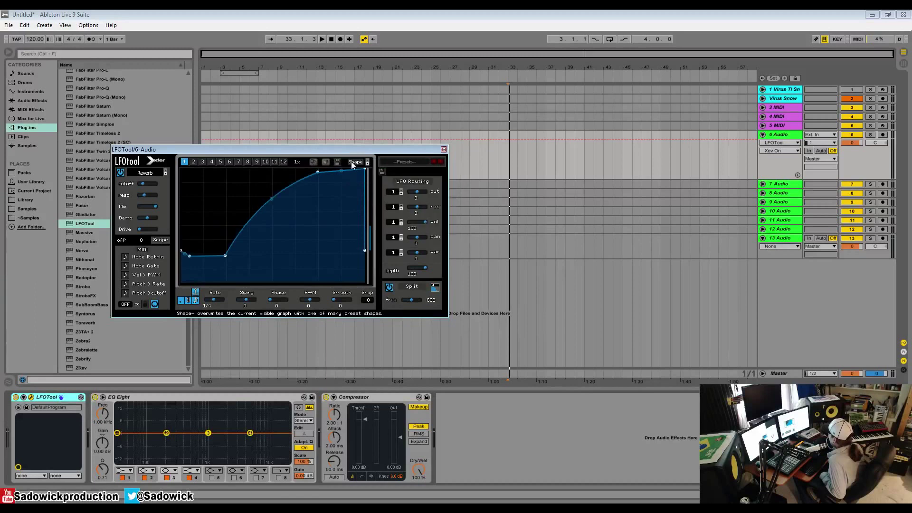
left_click(352, 149)
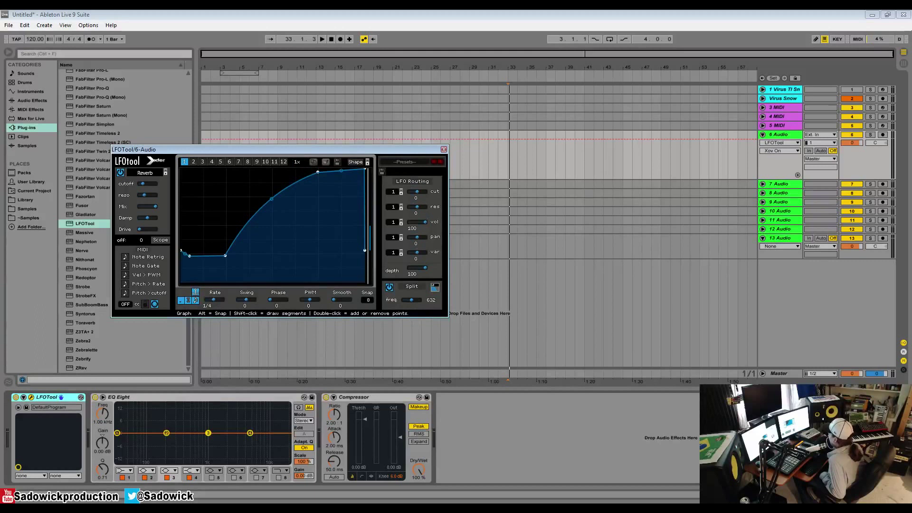
left_click_drag(218, 149, 226, 129)
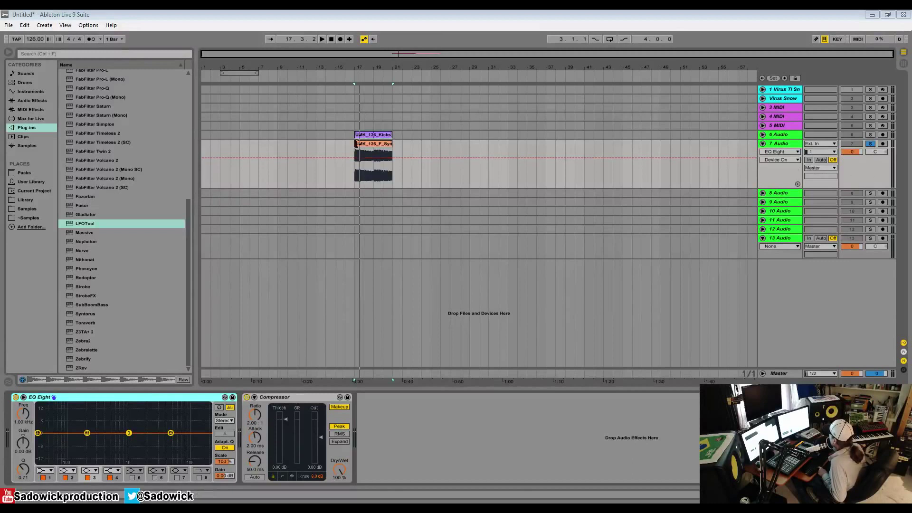
Play the synth clip on 7 Audio, briefly solo 6 Audio to hear the kicks, and stop playback
left_click(365, 145)
key("space")
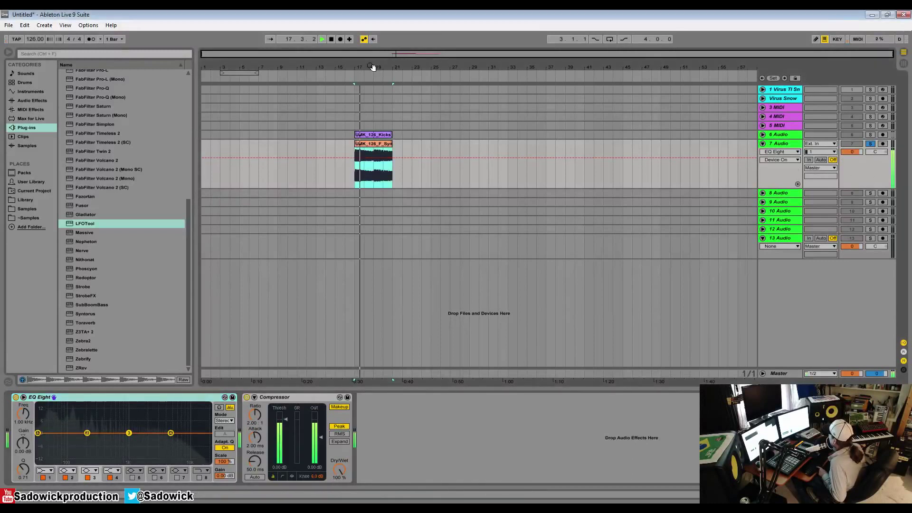
left_click(871, 135)
left_click(871, 135)
key("space")
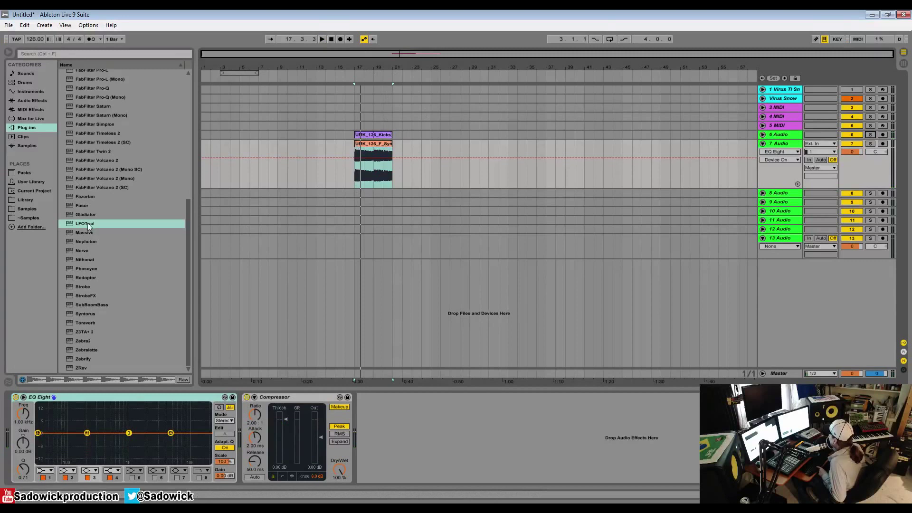
Insert LFOTool before EQ Eight on the 7 Audio track and audition that track soloed
left_click_drag(88, 226, 52, 429)
left_click(871, 144)
key("space")
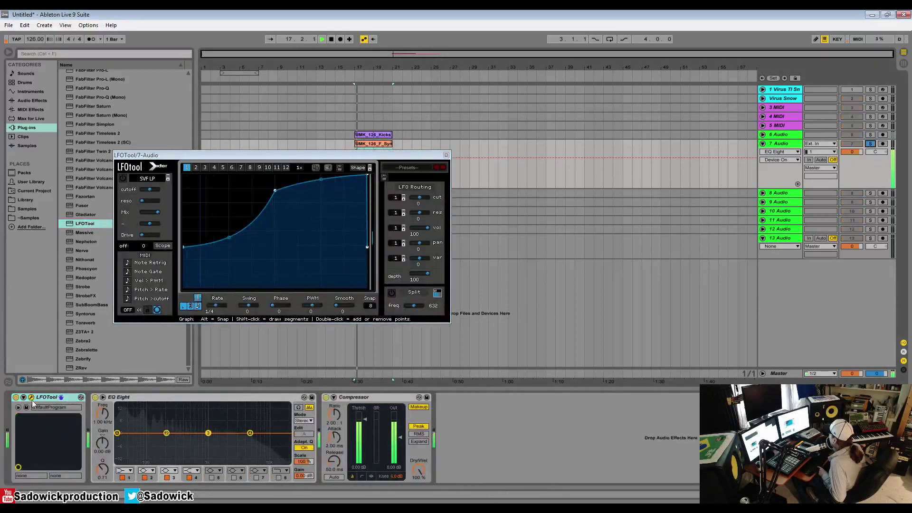
left_click(18, 400)
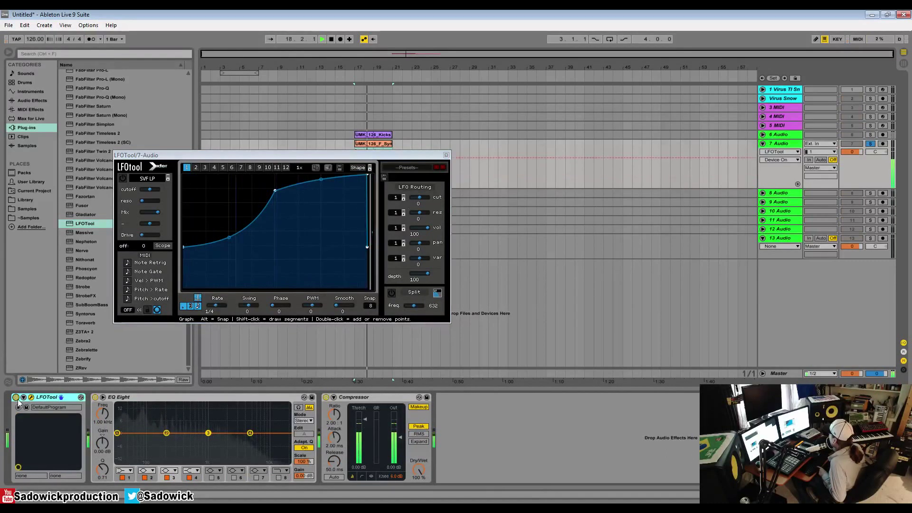
Loop the four bars from bar 17 that span the kick and synth clips
left_click_drag(356, 106, 392, 107)
right_click(387, 109)
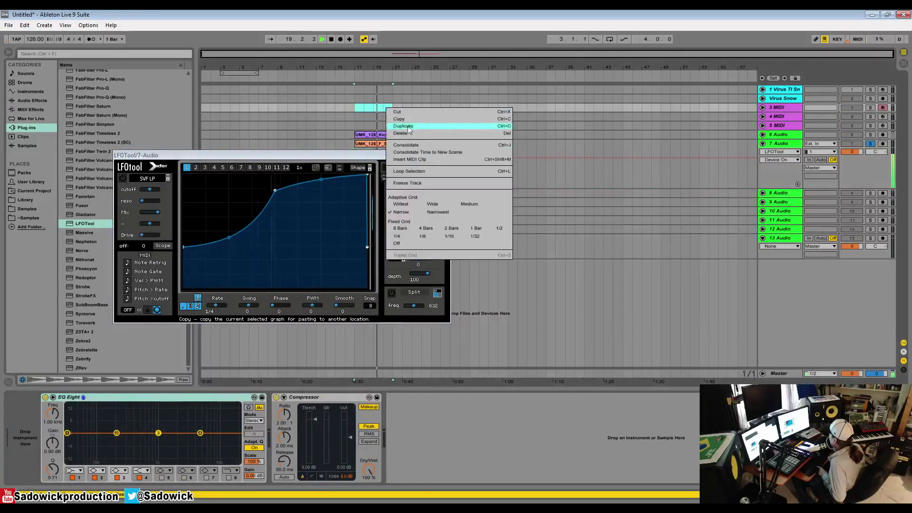
left_click(431, 171)
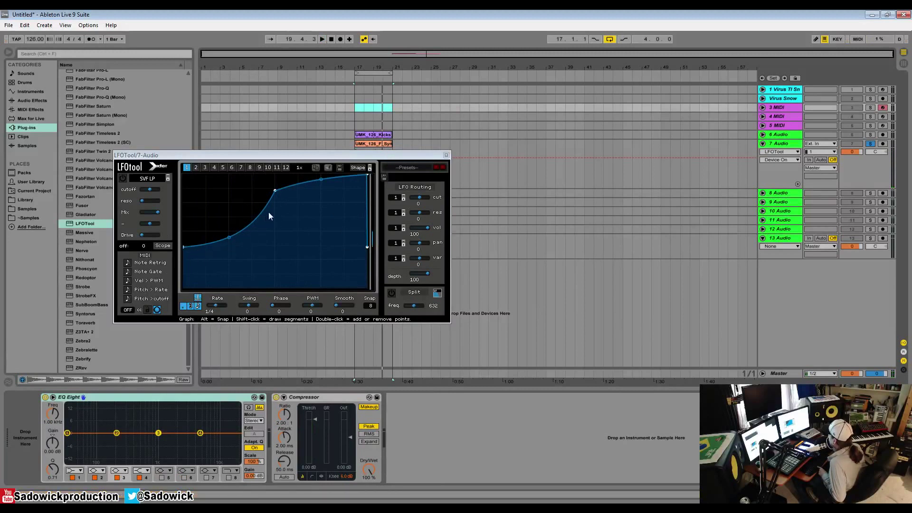
left_click(429, 230)
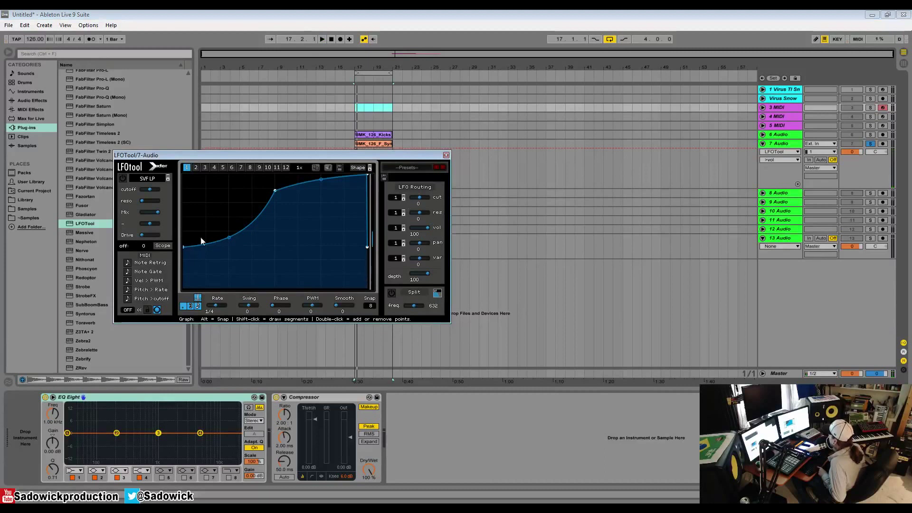
Drop graph 1's starting point to zero, try different middle-point positions, and finish with the middle point at full level while auditioning
left_click_drag(184, 247, 184, 288)
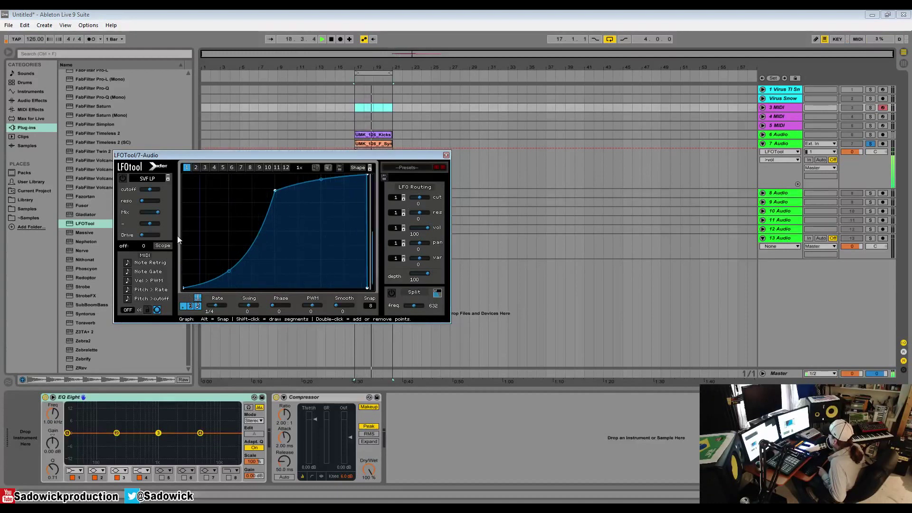
left_click_drag(183, 287, 184, 175)
left_click_drag(276, 191, 277, 176)
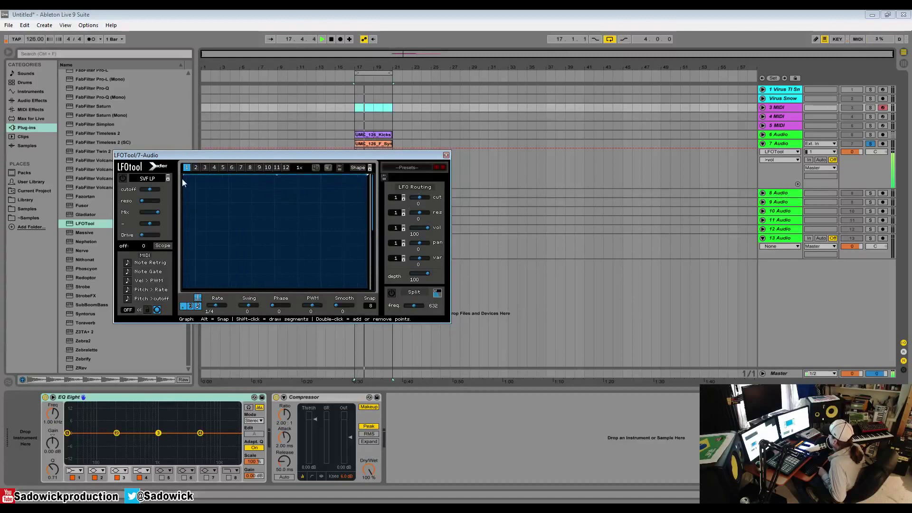
left_click_drag(185, 176, 184, 287)
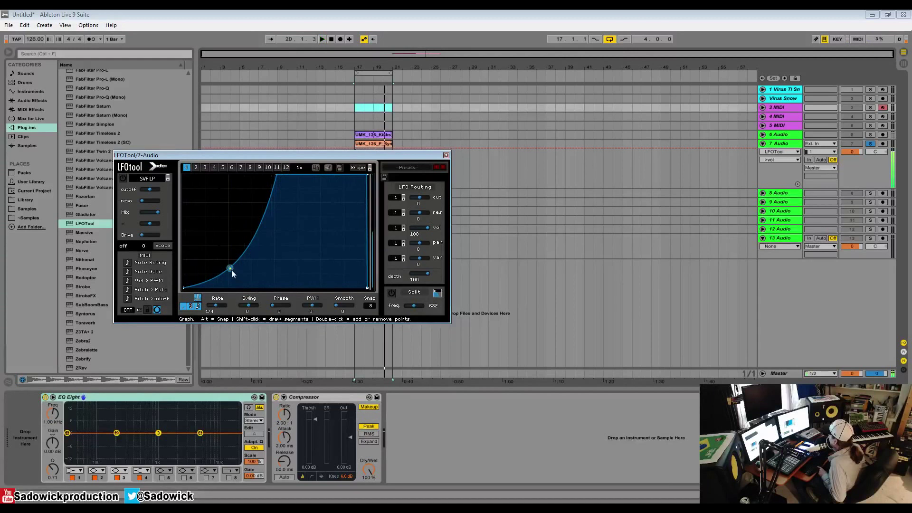
left_click_drag(277, 179, 324, 243)
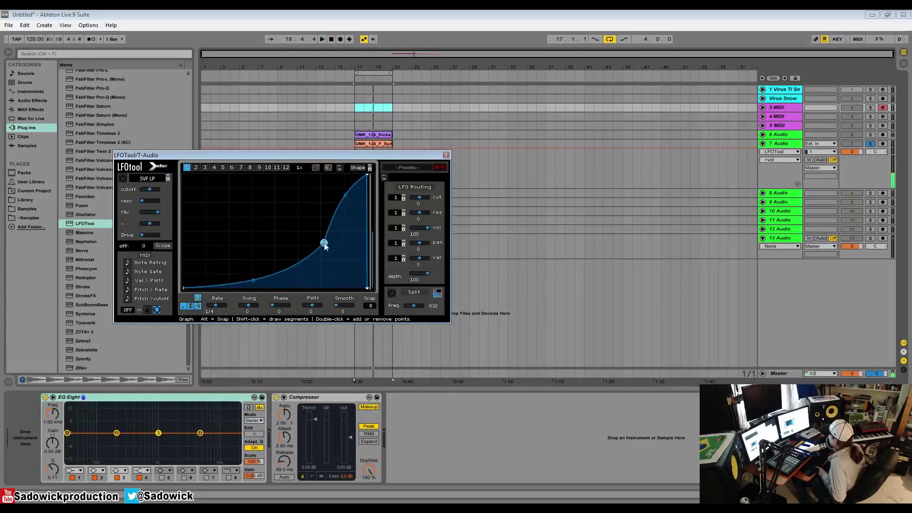
left_click_drag(324, 243, 278, 214)
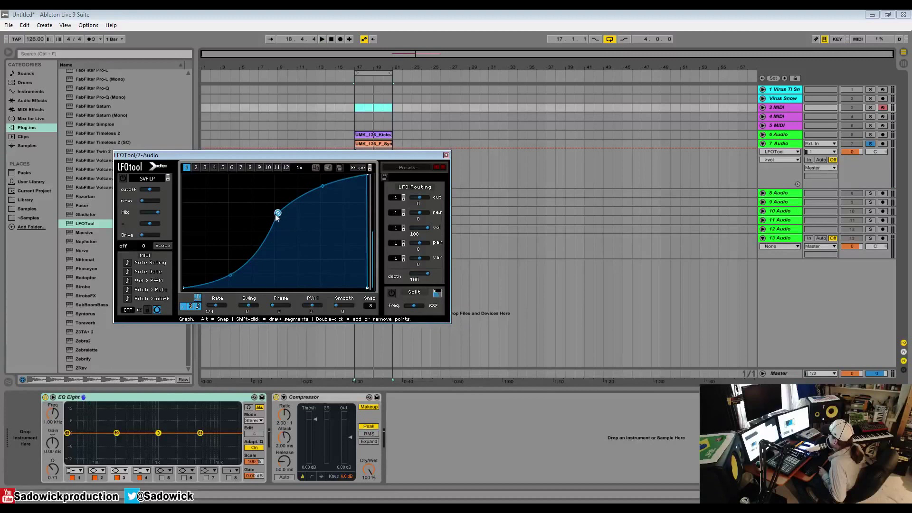
left_click_drag(276, 214, 273, 172)
Try an S-shaped preset on graph 1 and replace it with the sidechain preset that starts at a partial level
left_click(365, 168)
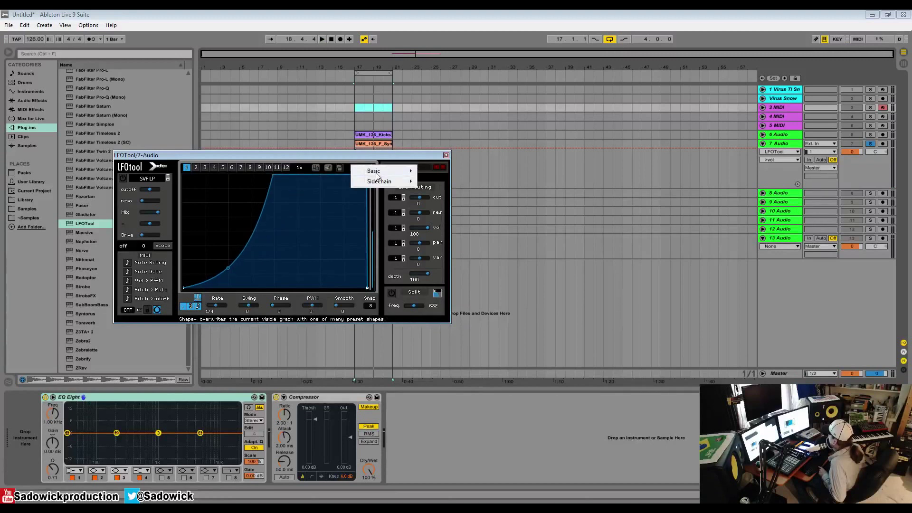
mouse_move(396, 171)
left_click(440, 213)
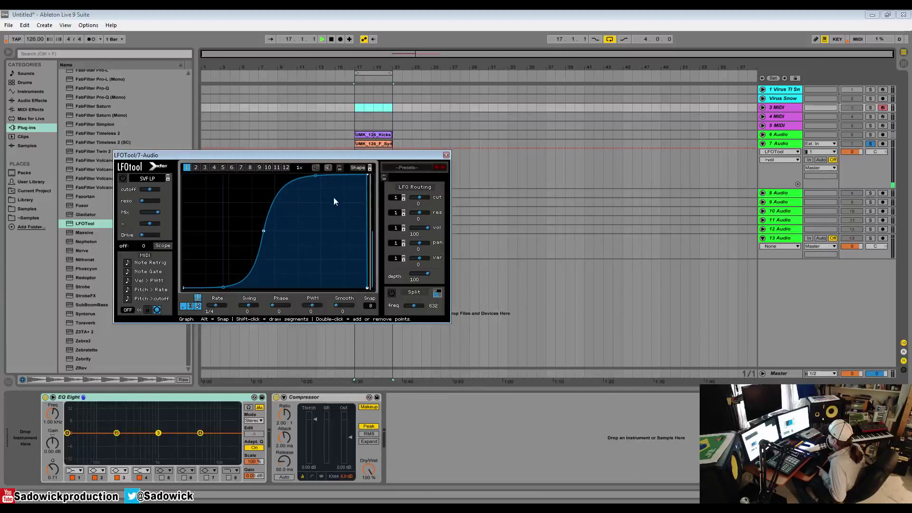
left_click(360, 168)
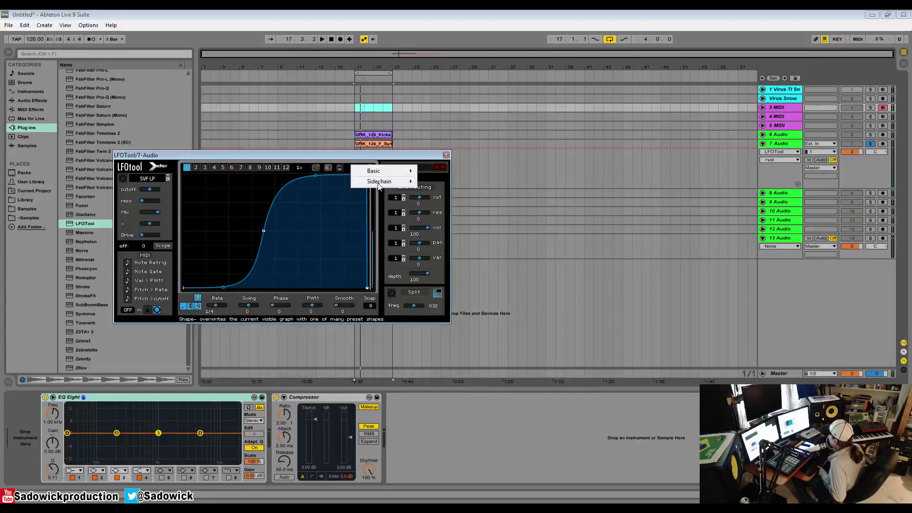
mouse_move(379, 184)
left_click(445, 183)
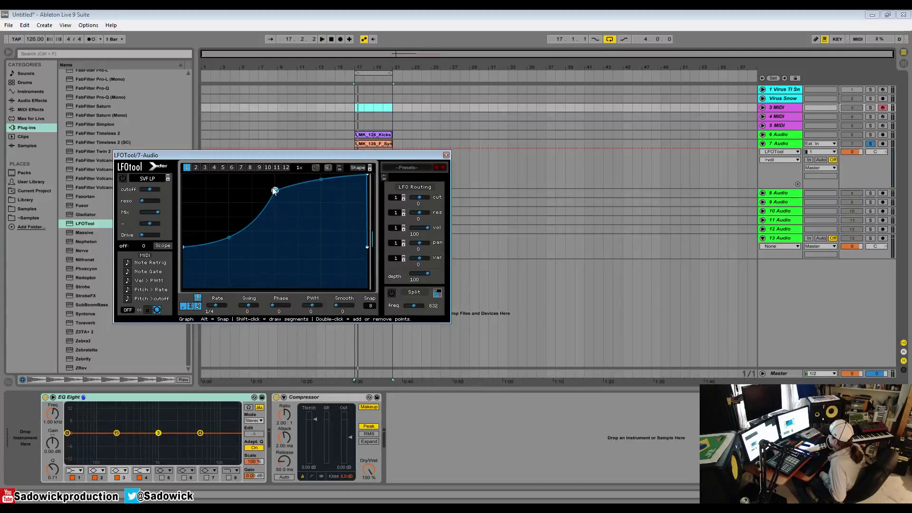
Remove graph 1's middle point and lower its starting point to zero to make a straight rising ramp
mouse_move(275, 191)
left_mouse_down()
mouse_move(337, 176)
mouse_move(209, 174)
mouse_move(326, 174)
mouse_move(249, 179)
mouse_move(344, 185)
mouse_move(322, 199)
mouse_move(320, 212)
mouse_move(256, 220)
mouse_move(282, 222)
mouse_move(282, 177)
left_mouse_up()
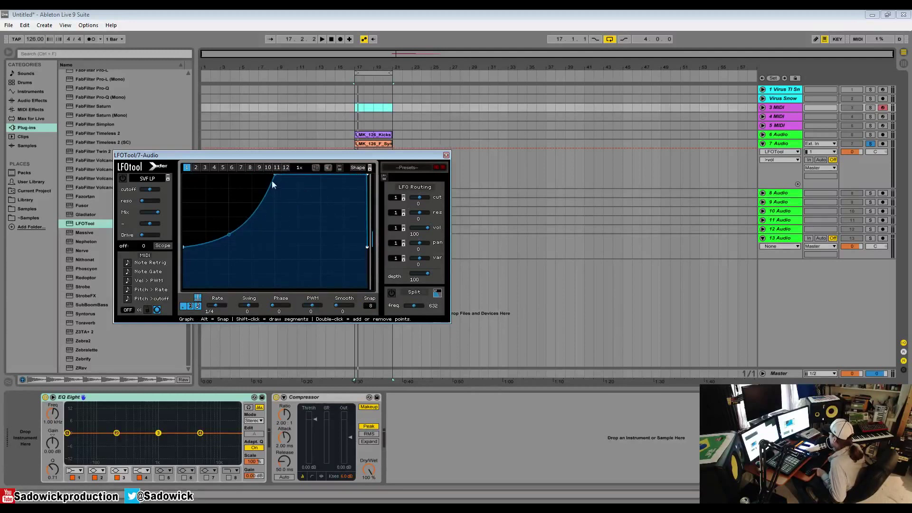
double_click(275, 176)
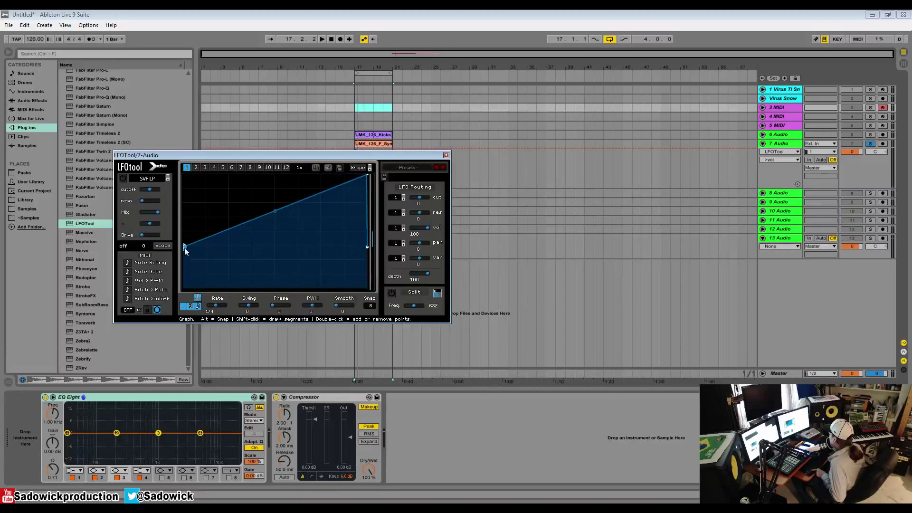
left_click_drag(184, 247, 183, 289)
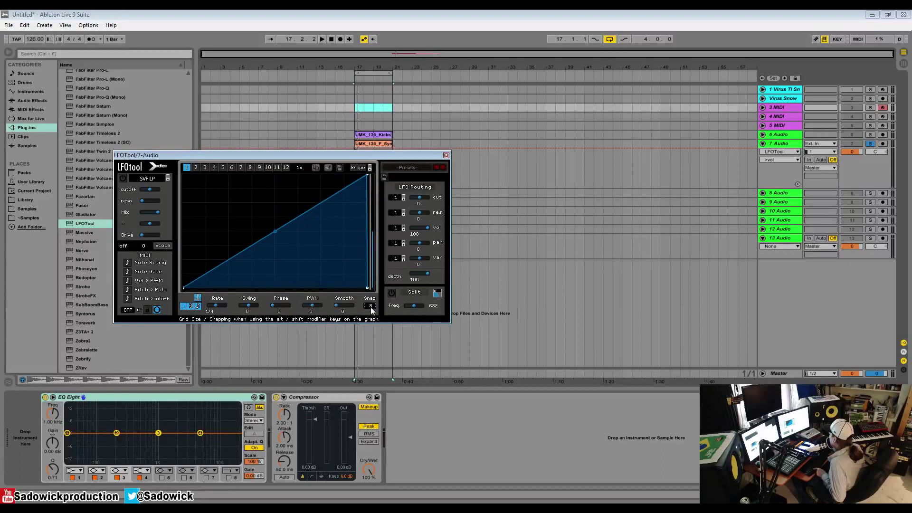
Set the graph snap to 2, snap the ramp into a centred peak, and flatten it to half level
left_click_drag(371, 308, 367, 351)
left_click_drag(370, 306, 370, 335)
left_click_drag(185, 287, 255, 244)
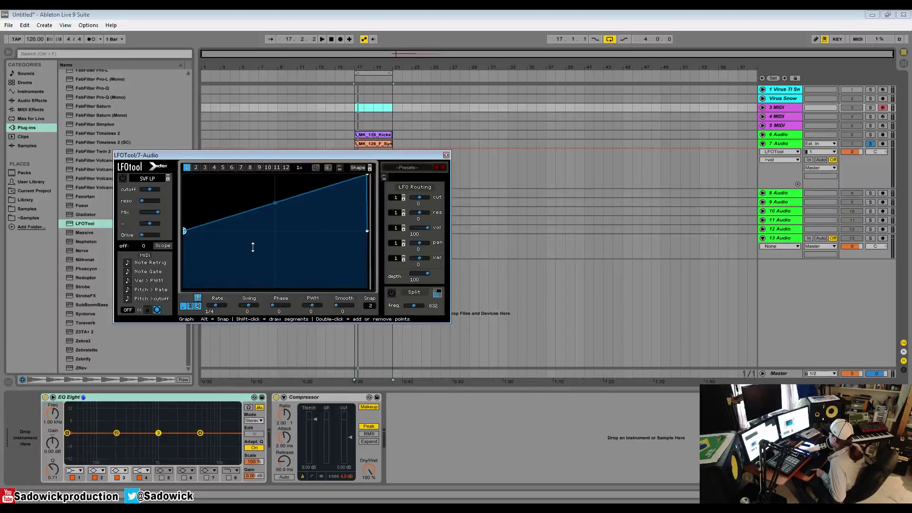
left_click_drag(365, 178, 275, 176)
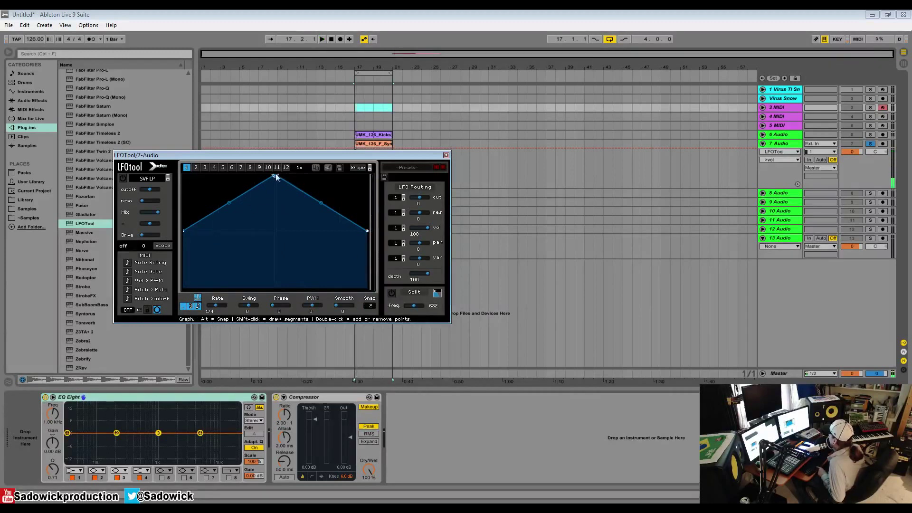
left_click_drag(276, 177, 276, 245)
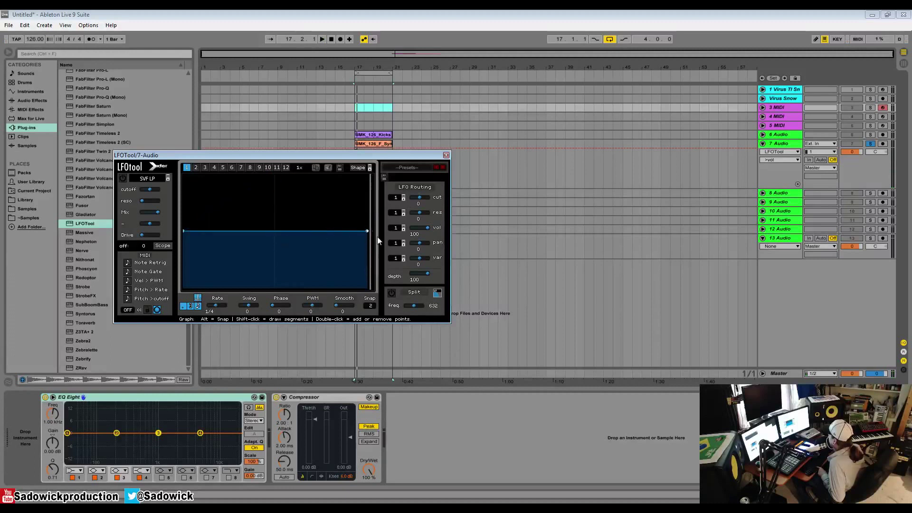
Set the snap to 5 and add points to graph 1, forming two full-level peaks around a zero-level dip
left_click_drag(369, 232, 368, 231)
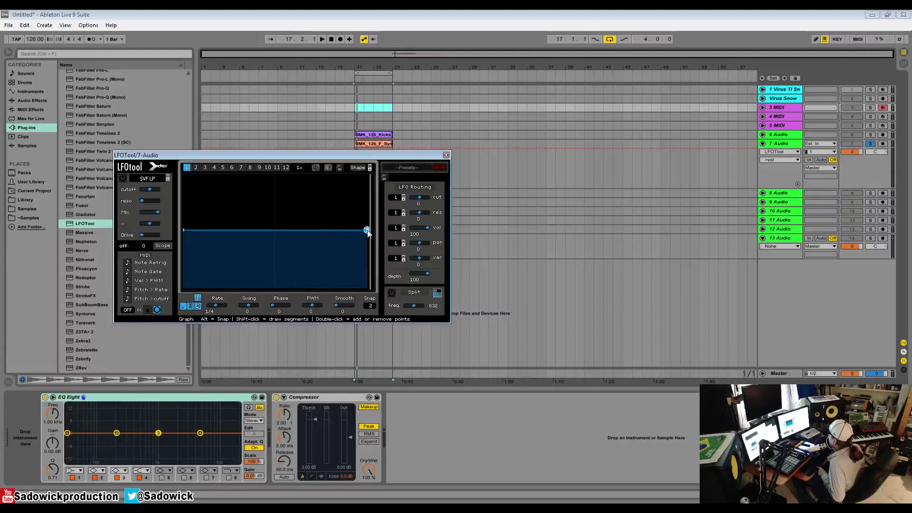
double_click(261, 229)
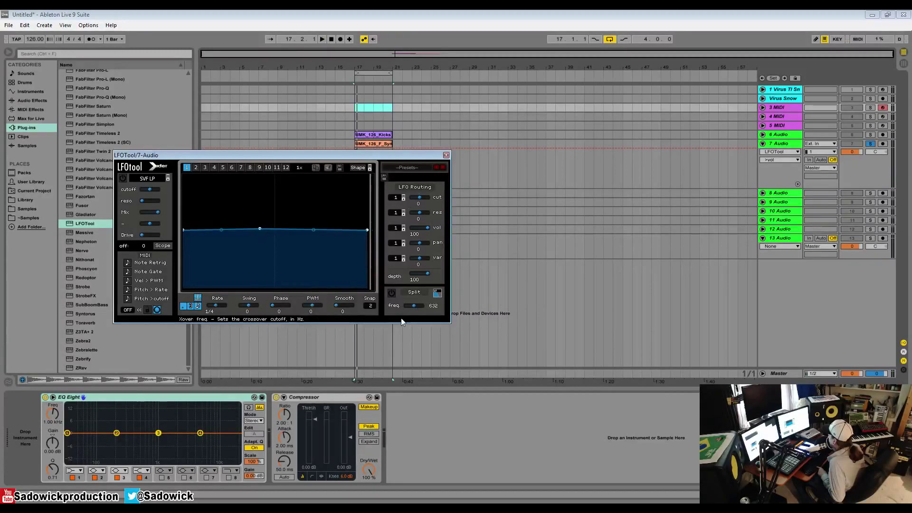
left_click_drag(373, 305, 381, 273)
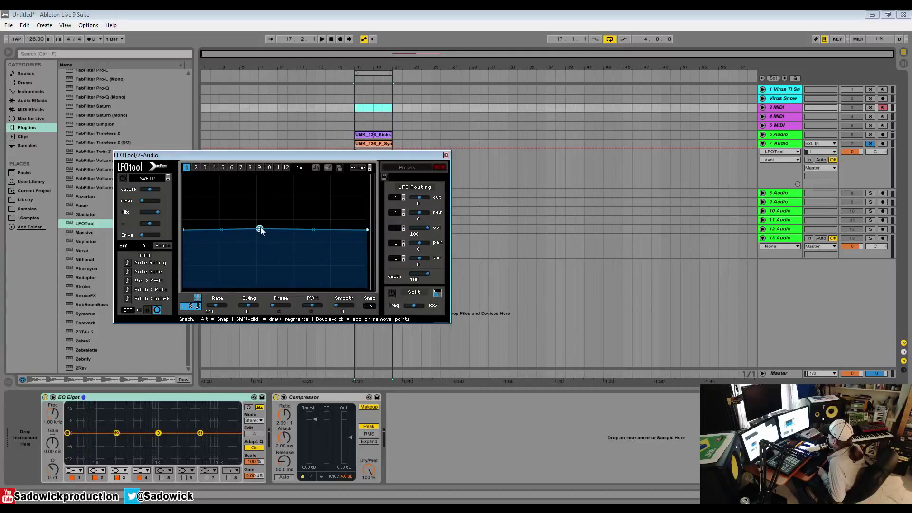
left_click_drag(260, 230, 311, 175)
double_click(268, 208)
double_click(321, 271)
double_click(255, 224)
left_click_drag(256, 224, 261, 175)
Add and move points in the first half of graph 1 to form steep peaks and dips, auditioning the loop
key("space")
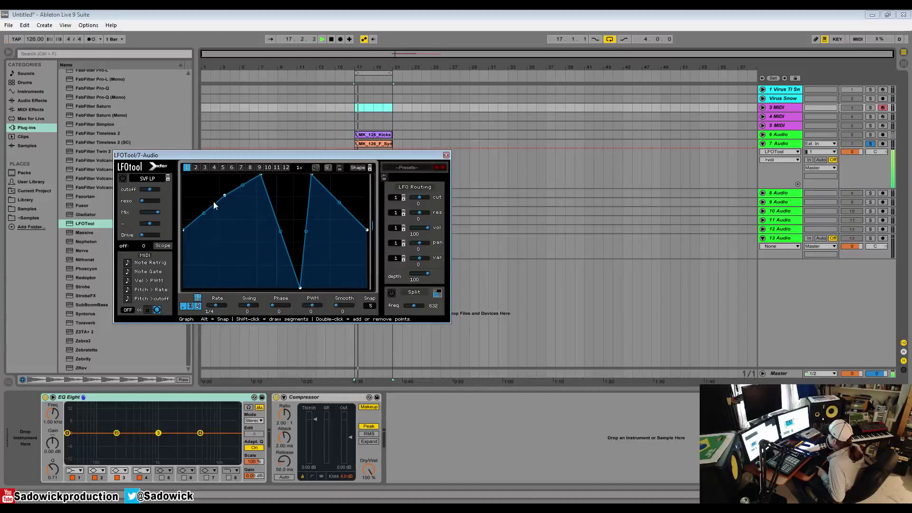
left_click_drag(216, 207, 185, 282)
left_click_drag(225, 195, 195, 179)
double_click(225, 228)
key("space")
left_click_drag(225, 231, 225, 311)
double_click(242, 209)
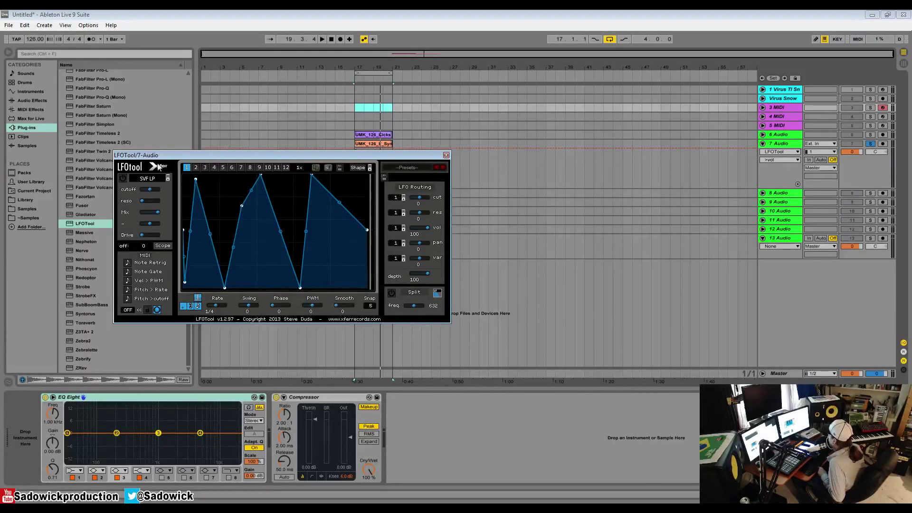
Switch to LFO graph 2, route the volume to it, and play the loop
left_click(195, 167)
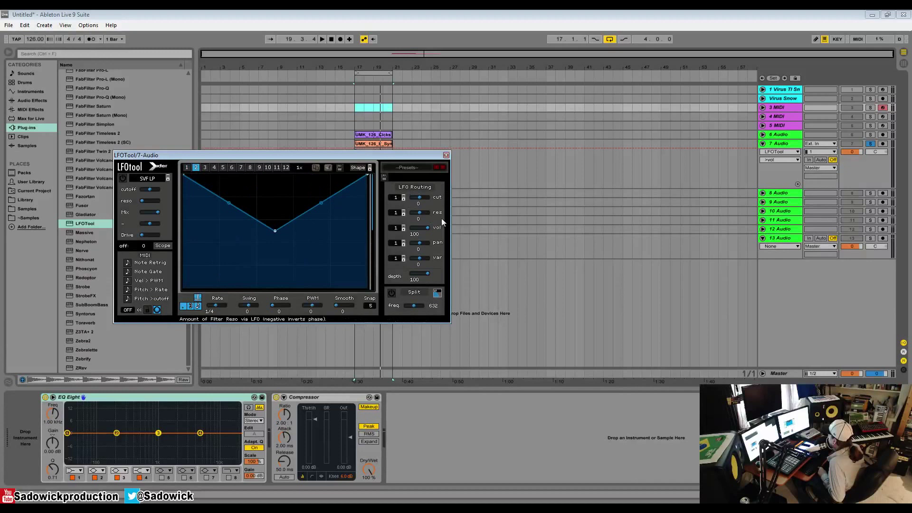
left_click(187, 167)
left_click(196, 167)
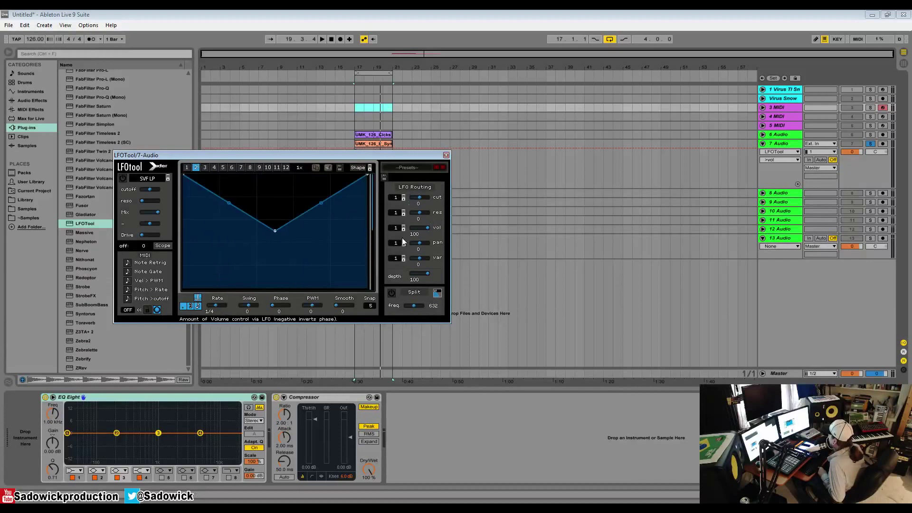
key("space")
Turn graph 2 into a straight rising ramp, change it to a falling ramp, and audition the loop
left_click_drag(276, 231, 150, 344)
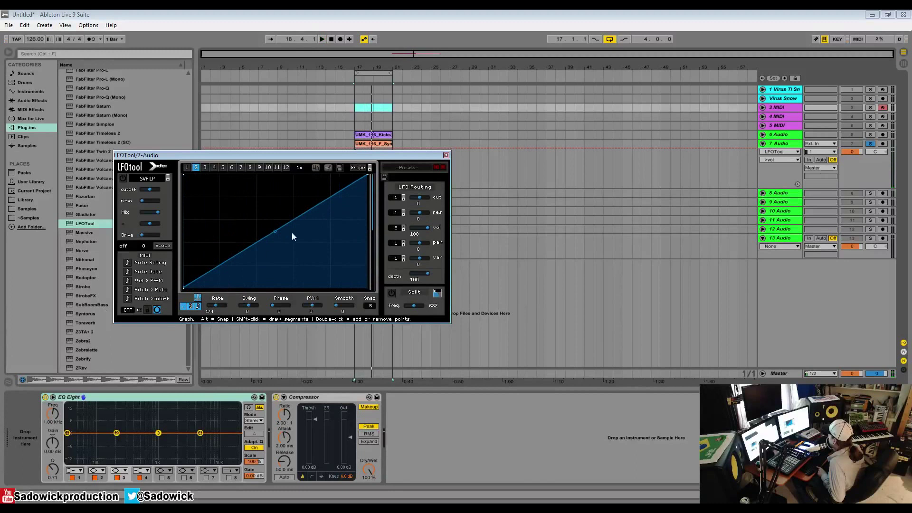
left_click_drag(187, 281, 582, 416)
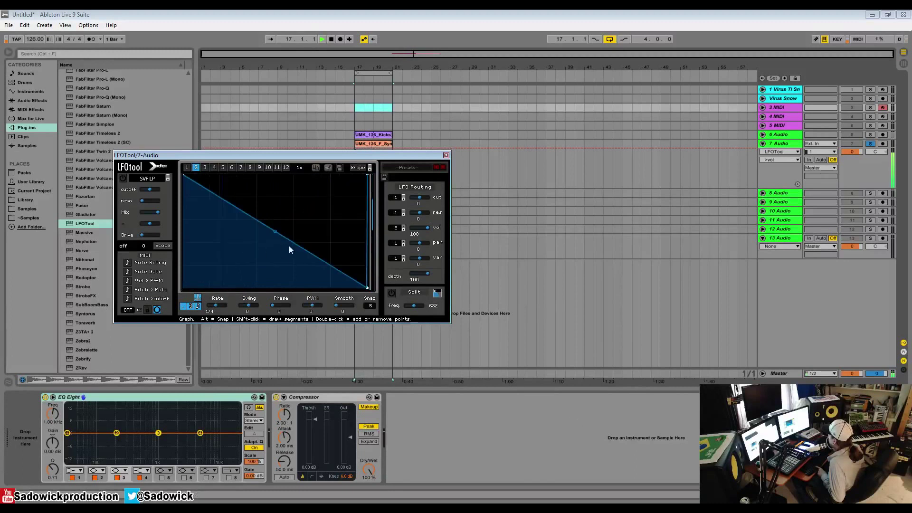
key("space")
Set the LFO rate to 1/8 and bend the falling ramp on graph 2 into a steep decay curve while auditioning
left_click(217, 306)
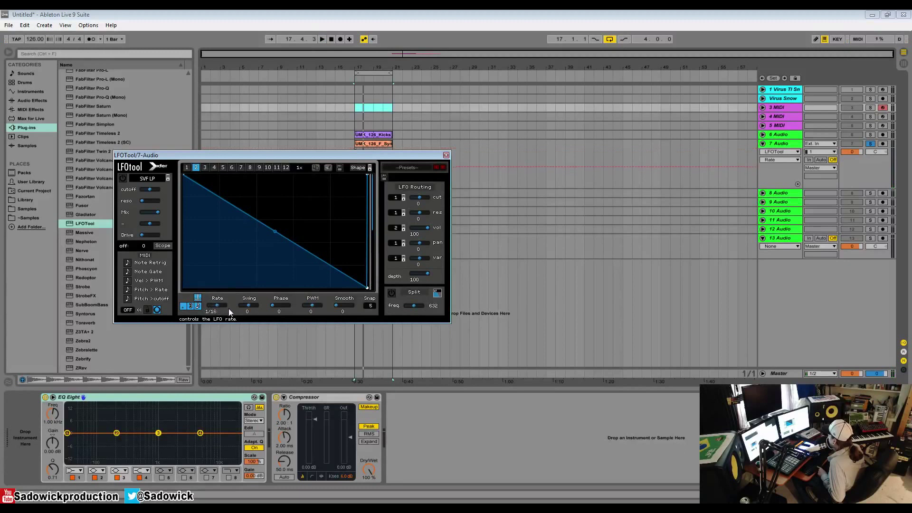
left_click_drag(225, 308, 227, 308)
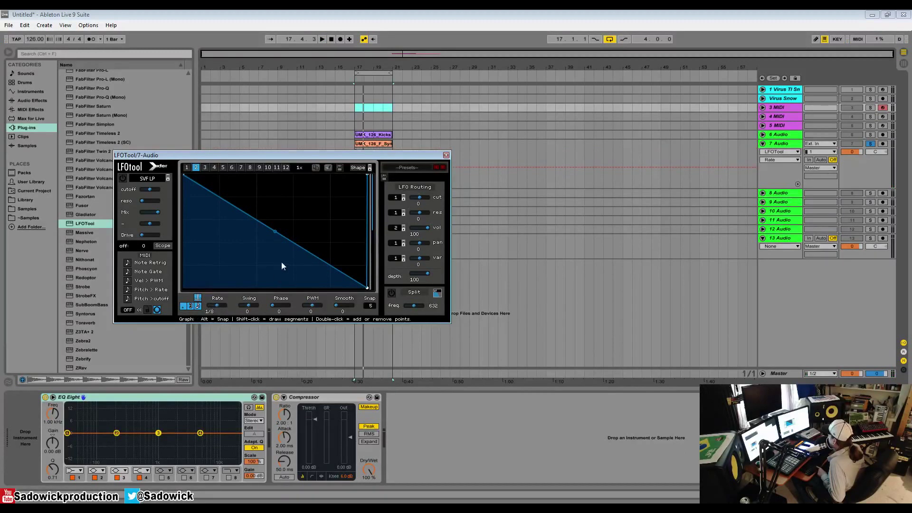
key("space")
left_click_drag(276, 230, 286, 261)
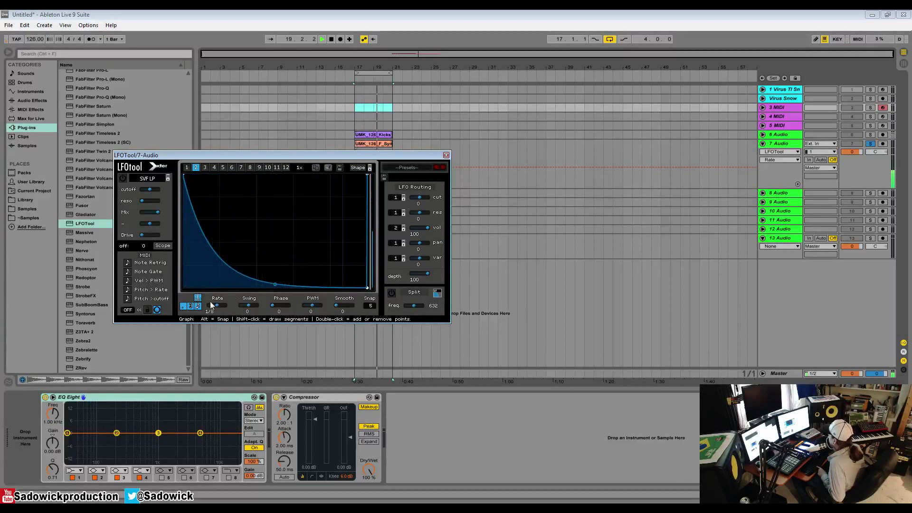
left_click_drag(204, 304, 223, 314)
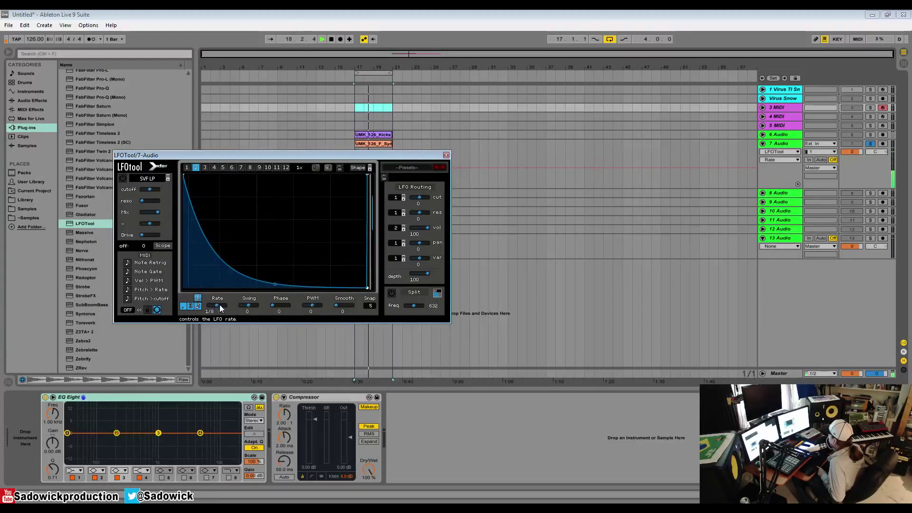
Soften graph 2's decay curve, raise its end point above zero, and play the loop
left_click_drag(276, 284, 279, 256)
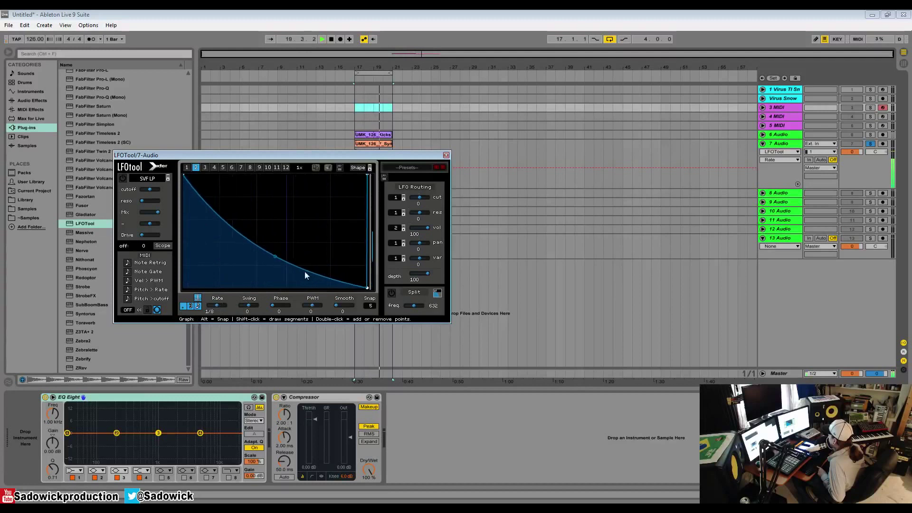
left_click_drag(367, 288, 379, 256)
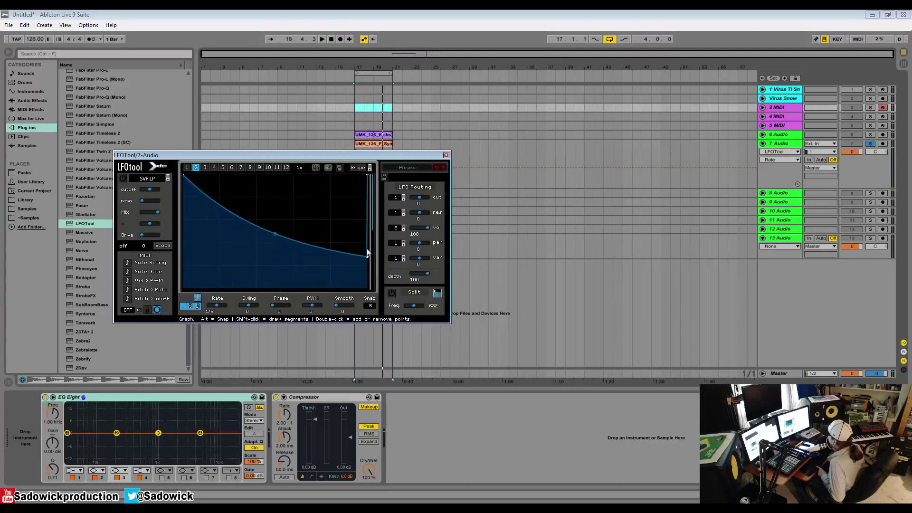
key("space")
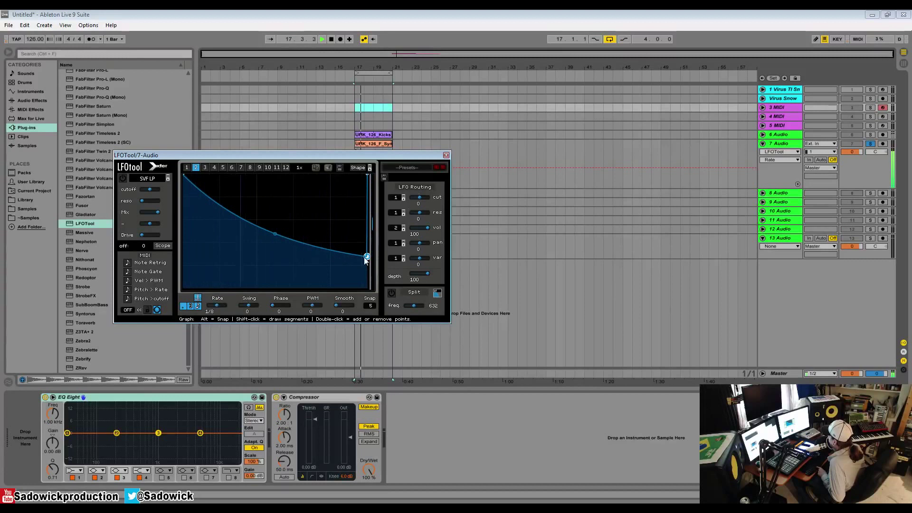
Reshape graph 2 into a central dip by moving the lower end point to the middle and adjusting the rising side
left_click_drag(368, 257, 222, 246)
mouse_move(323, 216)
left_mouse_down()
mouse_move(335, 236)
mouse_move(332, 199)
mouse_move(335, 239)
mouse_move(334, 217)
left_mouse_up()
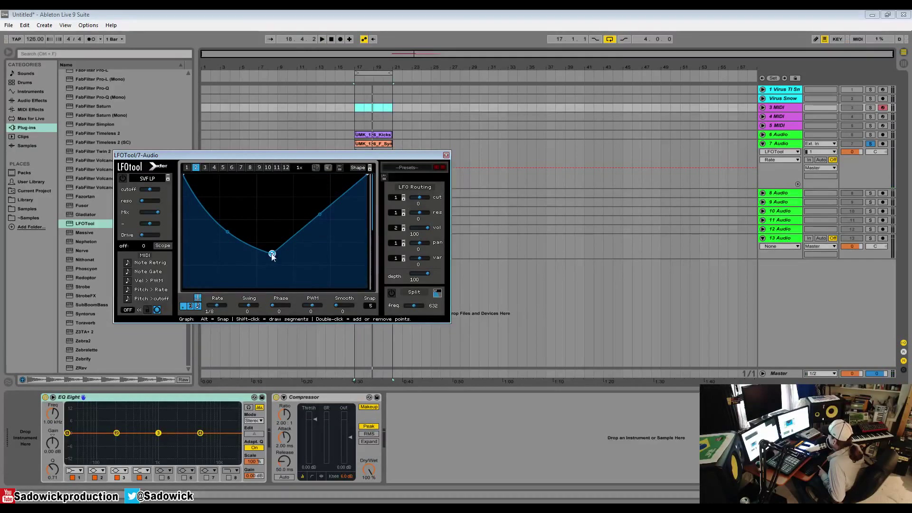
left_click_drag(272, 255, 274, 242)
Apply the sine shape to graph 2, audition it, and bend the segment after its peak into an abrupt drop
left_click(358, 167)
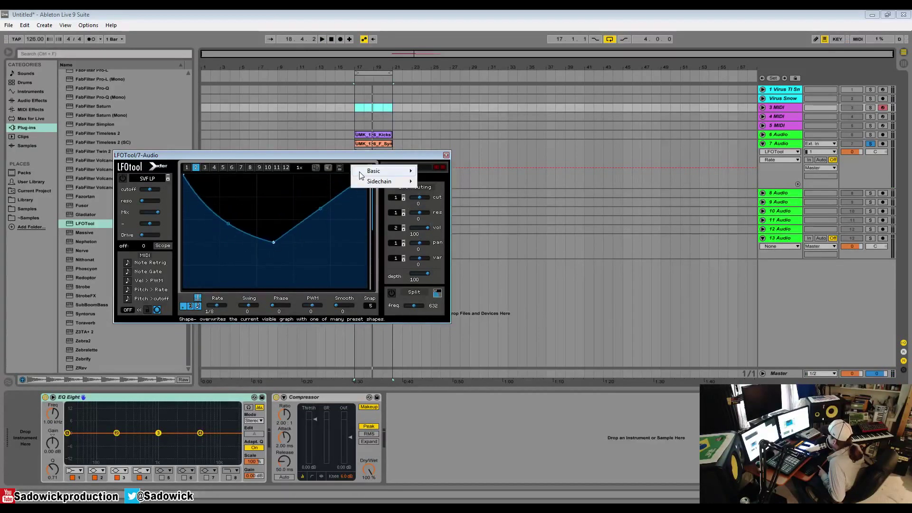
mouse_move(361, 176)
left_click(459, 256)
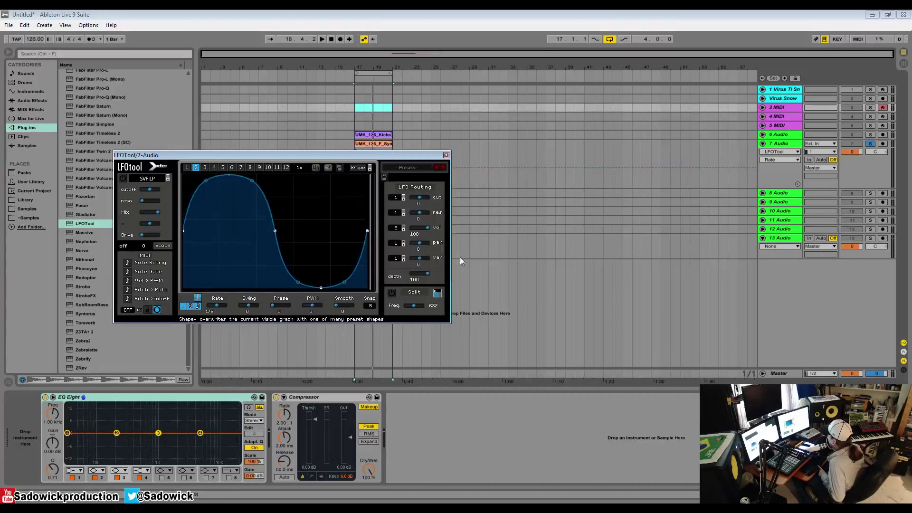
key("space")
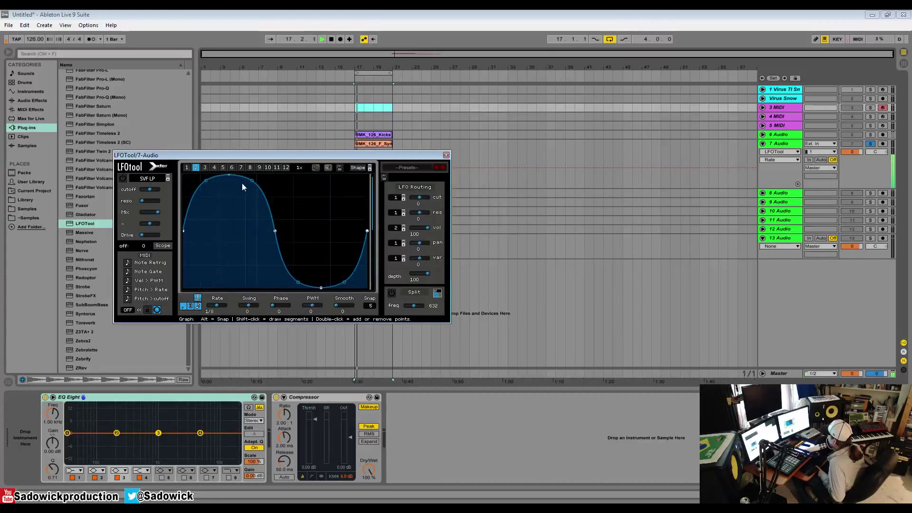
left_click_drag(253, 180, 231, 281)
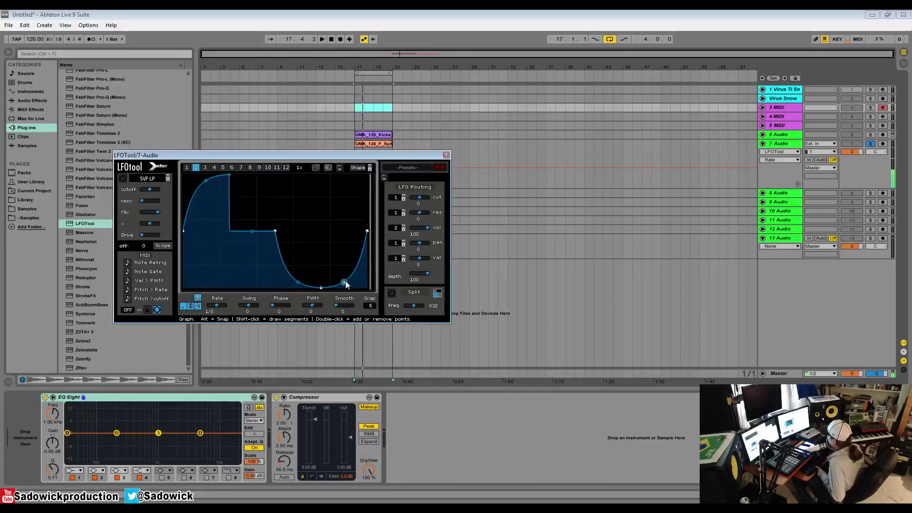
Bend graph 2's last rising segment into an abrupt step and audition the loop
left_click_drag(345, 284, 344, 231)
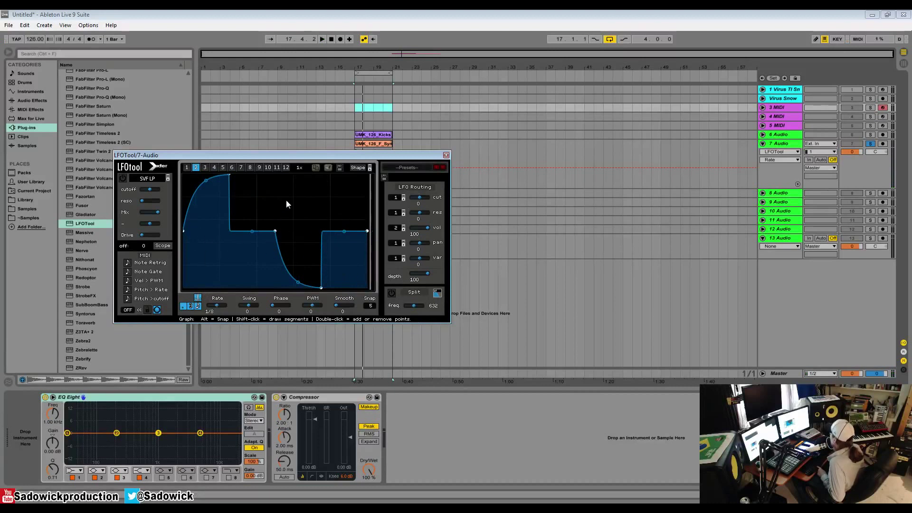
key("space")
key("space")
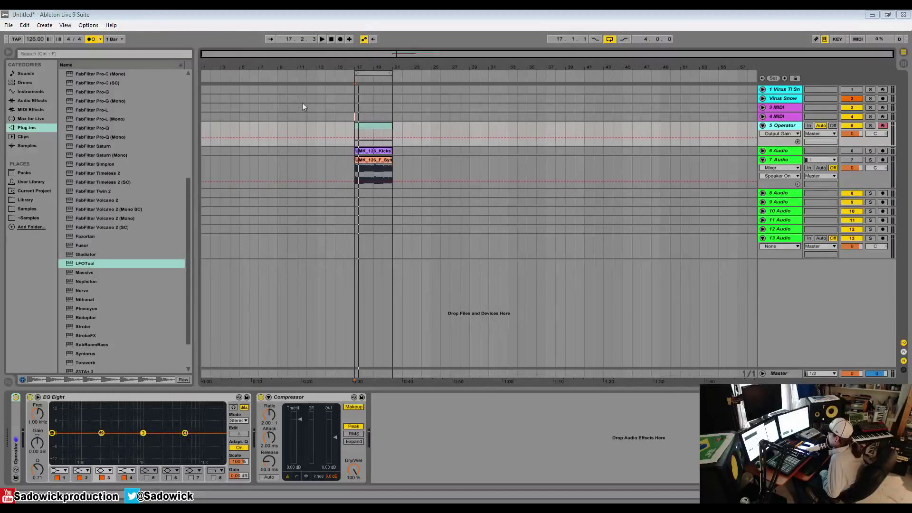
Audition the clip on the 5 Operator track and add LFOTool to that track
left_click(381, 128)
left_click(799, 127)
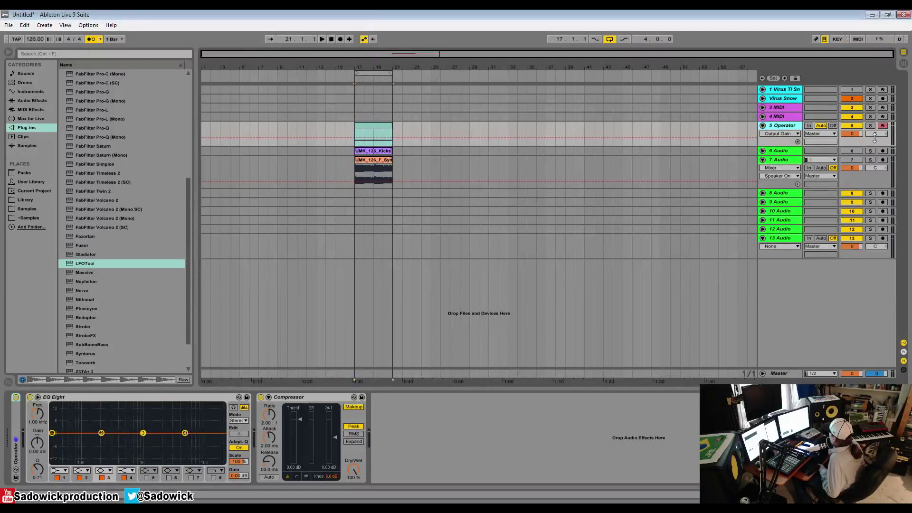
left_click_drag(875, 137, 875, 158)
left_click(387, 125)
key("space")
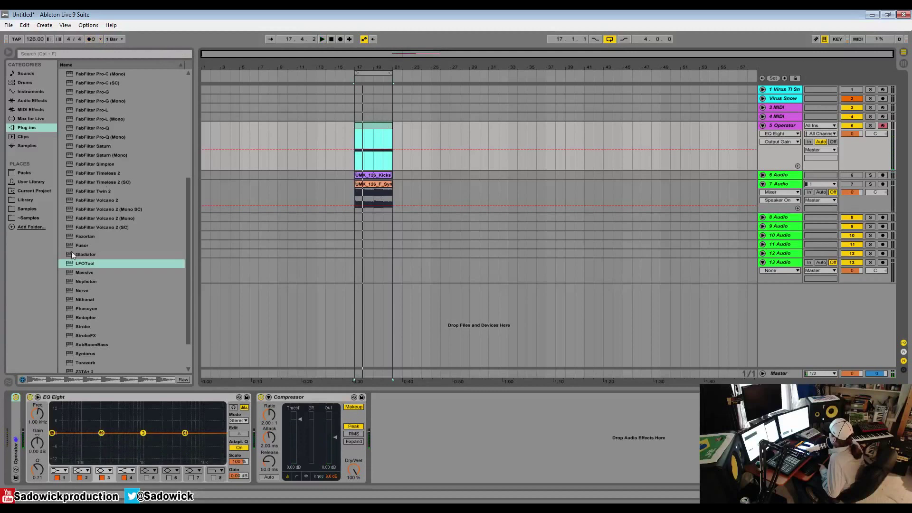
double_click(85, 263)
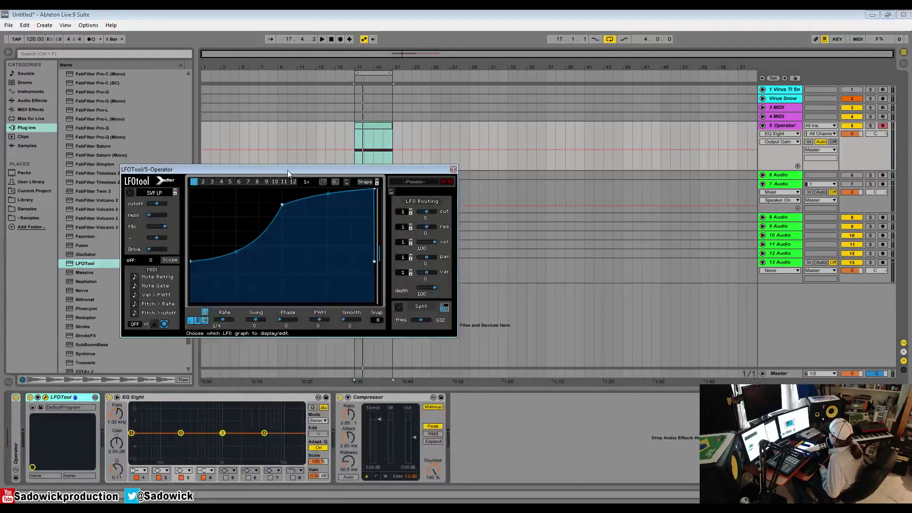
mouse_move(288, 173)
left_mouse_down()
mouse_move(285, 144)
mouse_move(284, 159)
left_mouse_up()
Lower graph 1's start point to zero, place its peak at full height near the middle, and audition the fade-in
left_click_drag(189, 232, 189, 273)
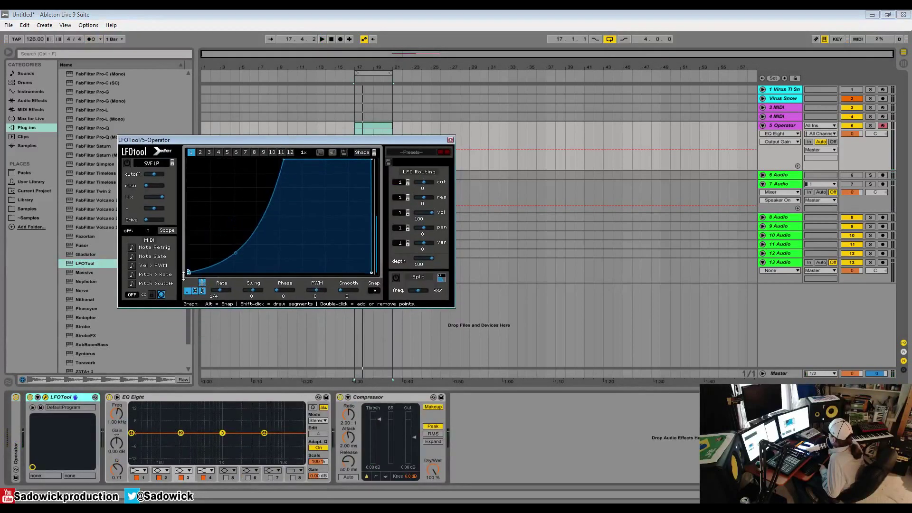
left_click_drag(284, 163, 277, 162)
key("space")
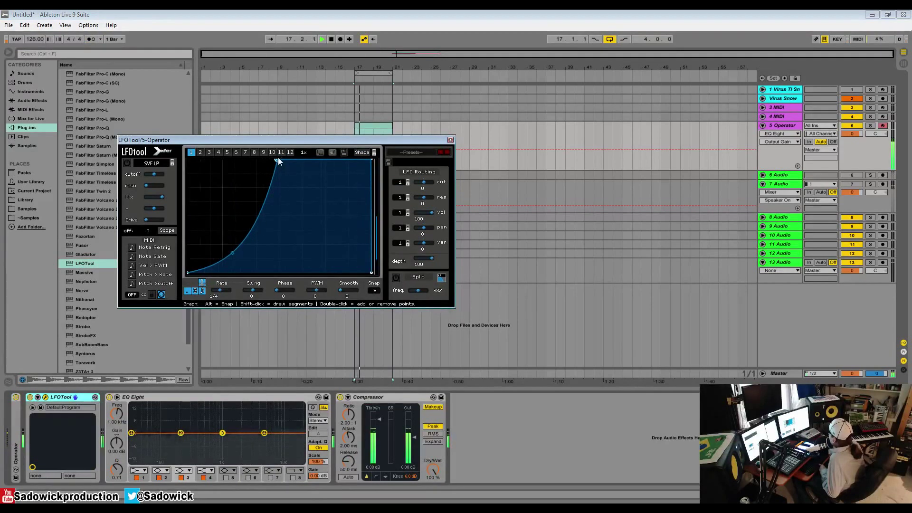
key("space")
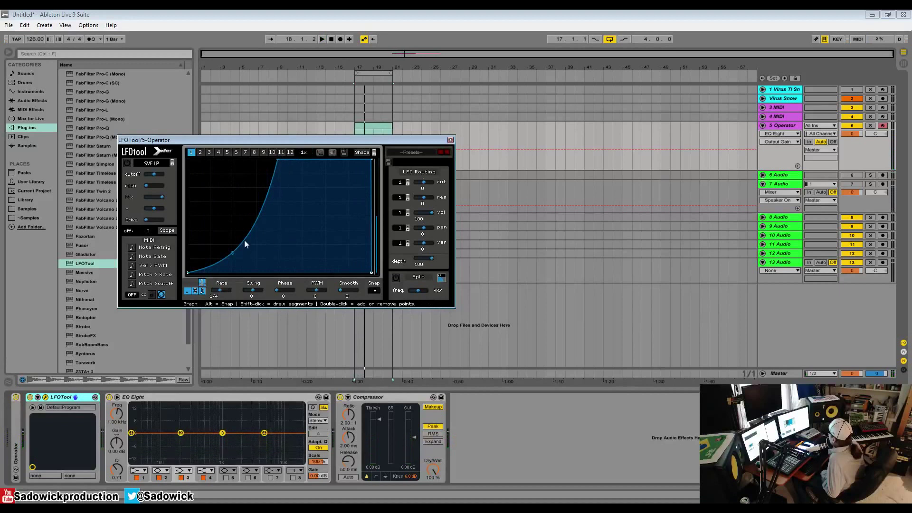
Bend graph 1's rise into a vertical edge at the middle, fine-tune the edge's points, and audition the gated sound
left_click_drag(240, 245, 287, 301)
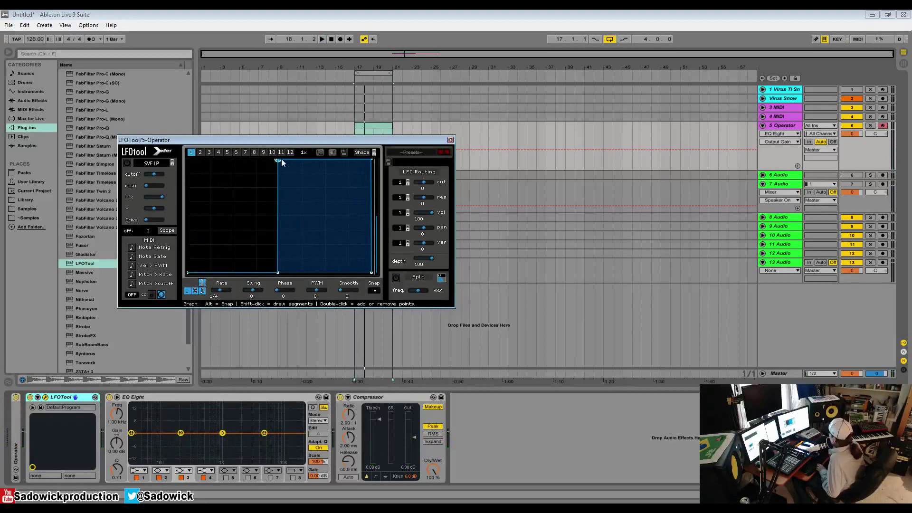
left_click_drag(279, 160, 282, 160)
left_click_drag(278, 273, 279, 273)
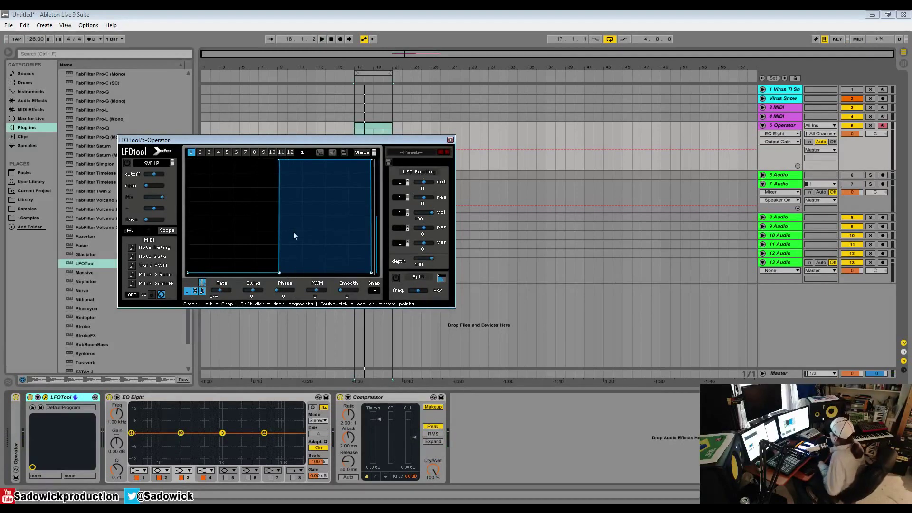
key("space")
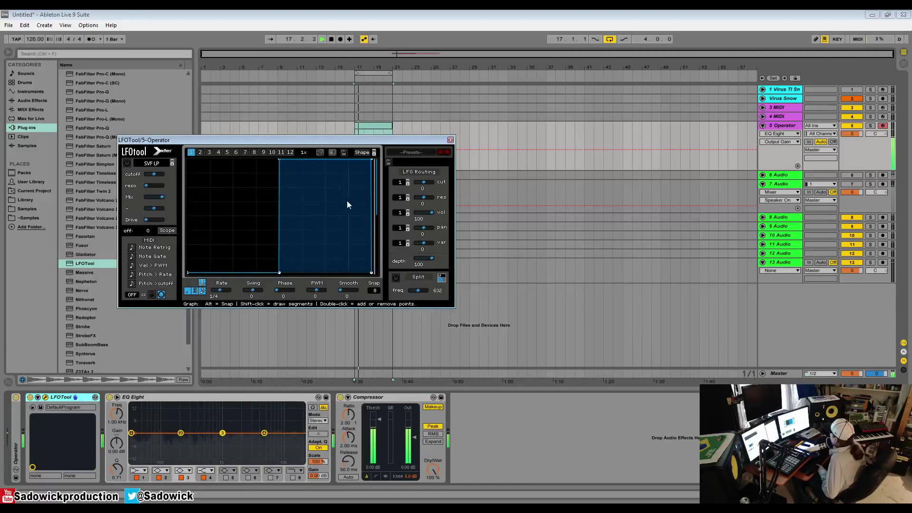
key("space")
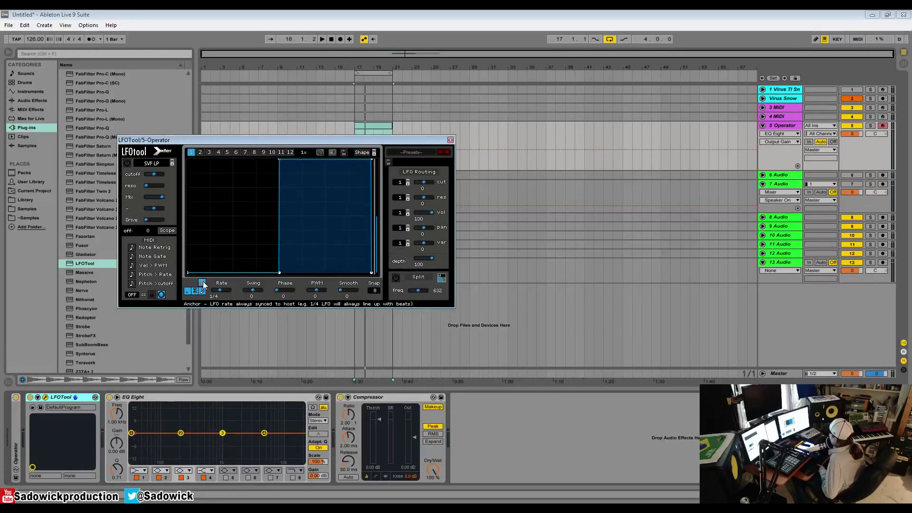
Try the LFO rate with the host-sync anchor off, sweeping between slow and fast, and turn the anchor back on
key("space")
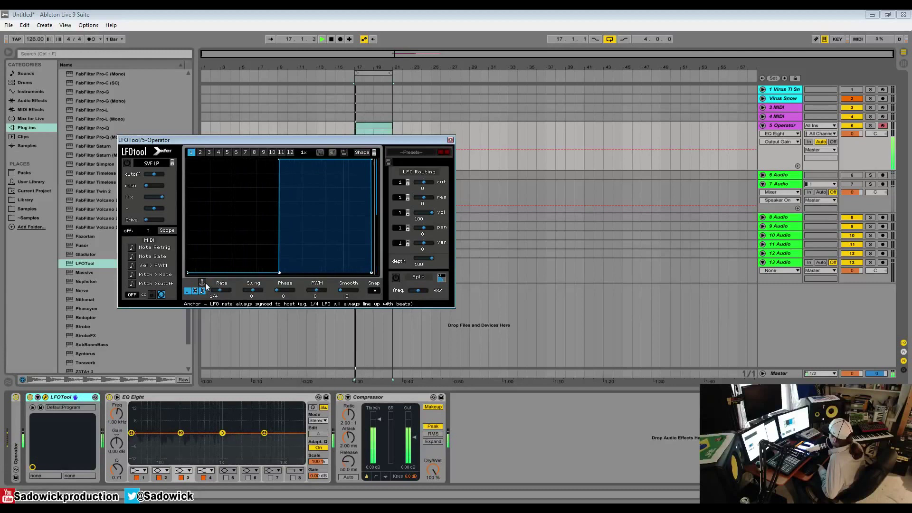
left_click_drag(220, 289, 216, 290)
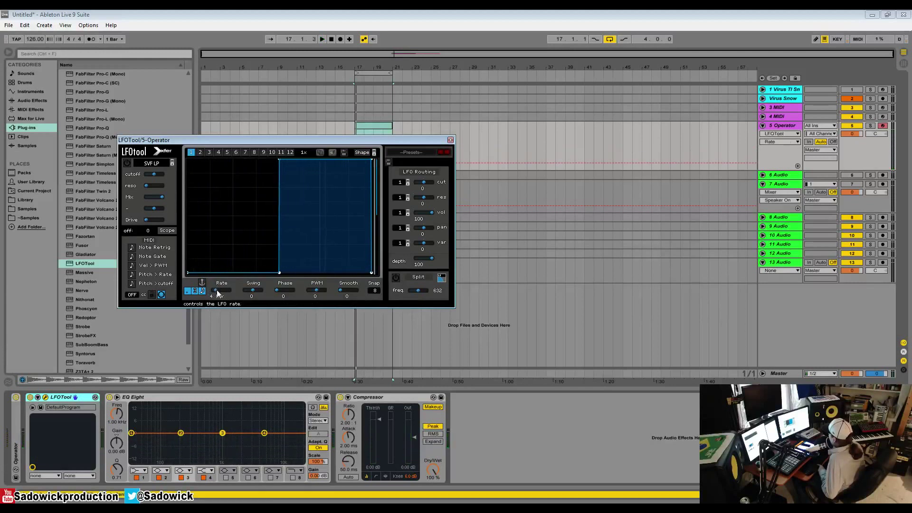
left_click_drag(219, 293, 323, 314)
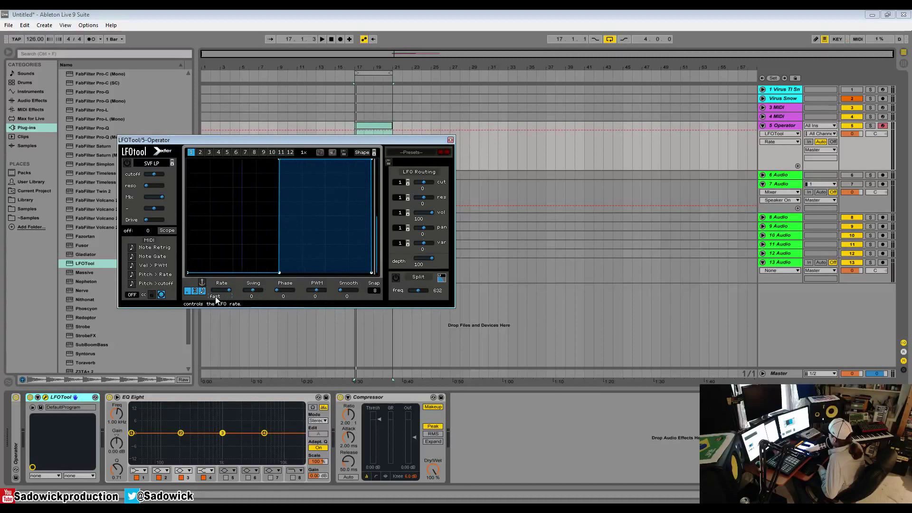
left_click_drag(231, 291, 192, 304)
key("space")
left_click(203, 282)
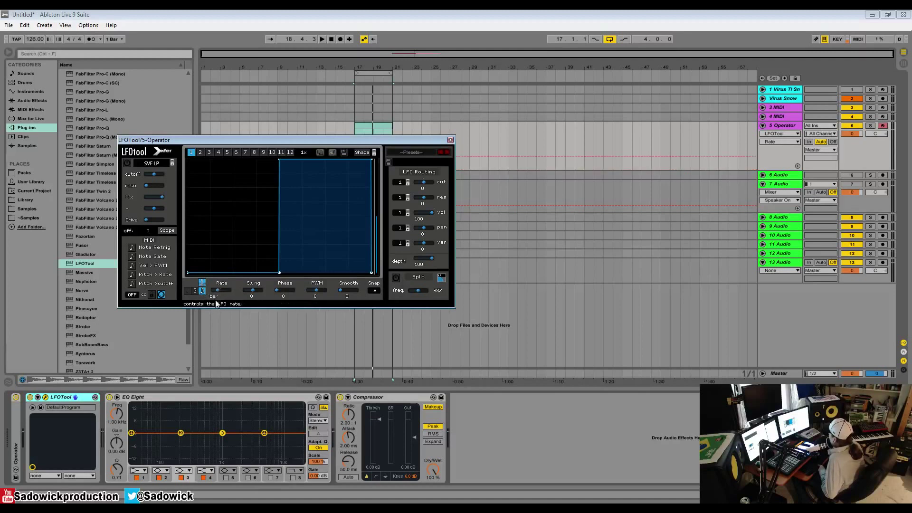
Sweep the synced LFO rate up to 1/256, settle it at 1/8, and audition the loop
left_click_drag(213, 303, 273, 297)
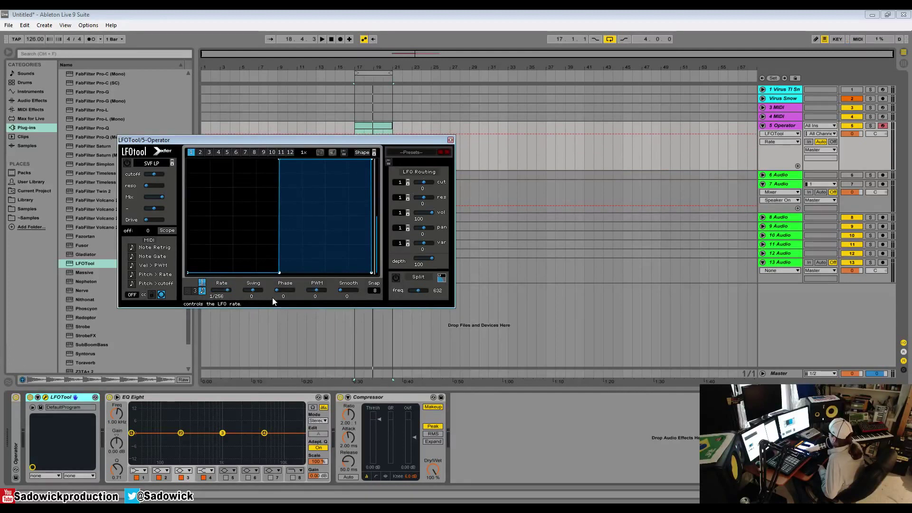
left_click_drag(273, 298, 239, 300)
key("space")
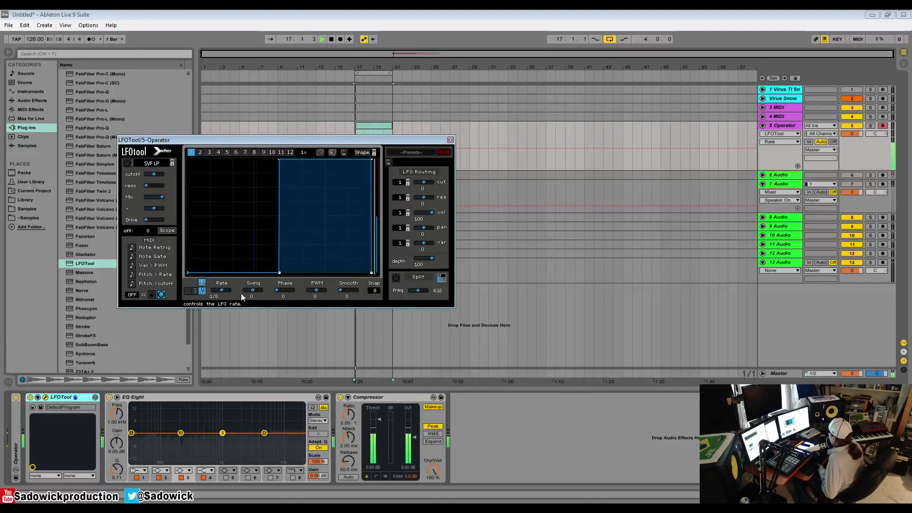
key("space")
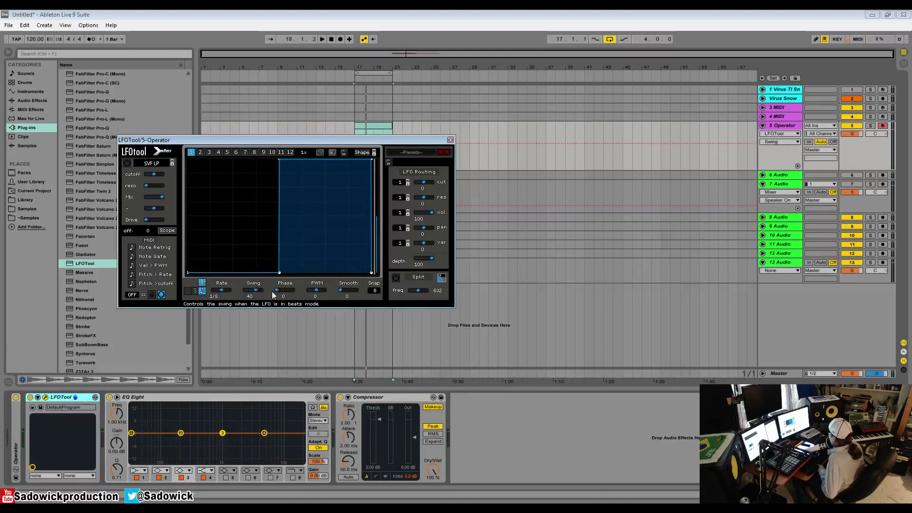
Try swing at about 45 and a phase offset while auditioning, and return both controls to 0
key("space")
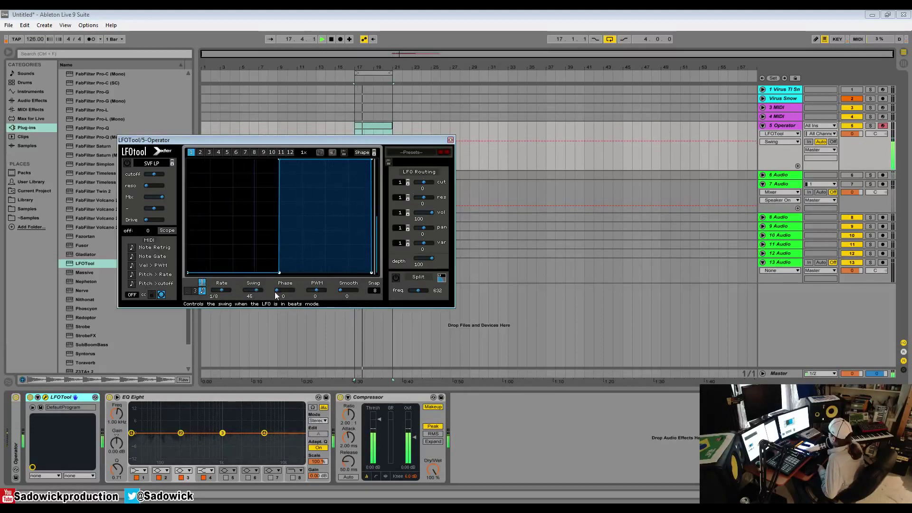
left_click_drag(274, 292, 261, 298)
key("space")
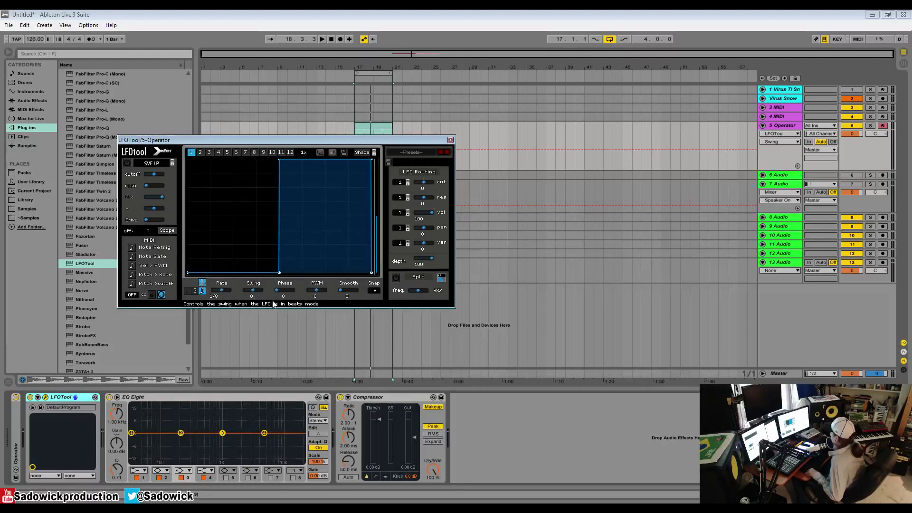
left_click_drag(278, 290, 236, 297)
key("space")
key("space")
Set PWM to 34, add a peak in graph 1's first half and a dip in its second half, and audition
left_click_drag(317, 289, 337, 297)
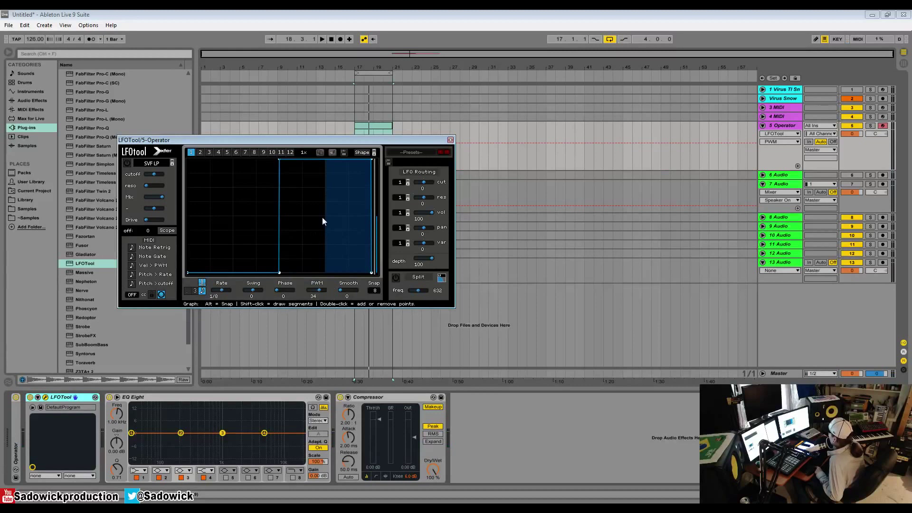
double_click(216, 204)
left_click_drag(214, 198, 206, 187)
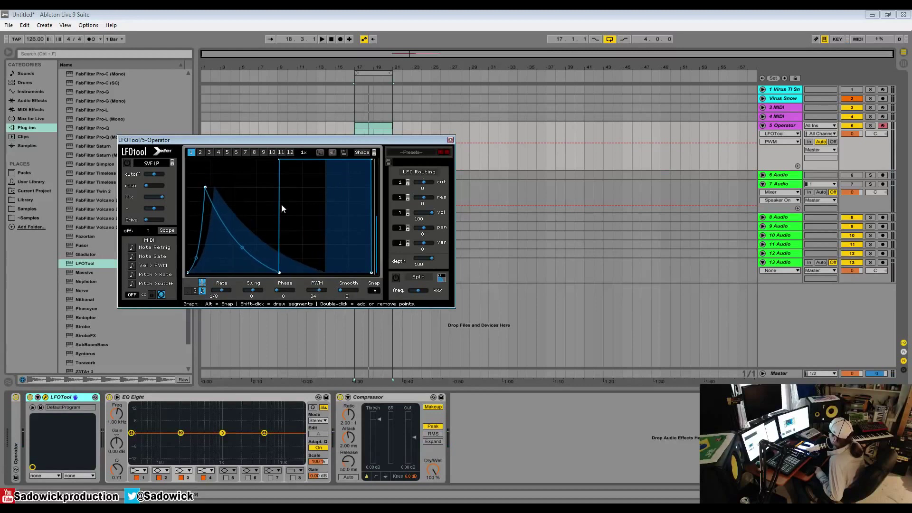
left_click_drag(309, 184, 313, 222)
key("space")
key("space")
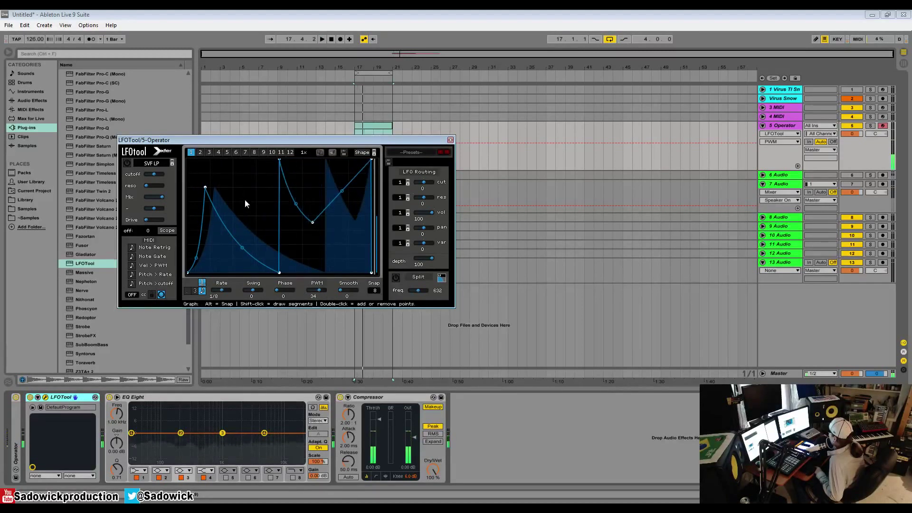
Add raised points and a dip to the first half of graph 1 to make a more complex shape
double_click(247, 196)
left_click_drag(250, 188, 263, 167)
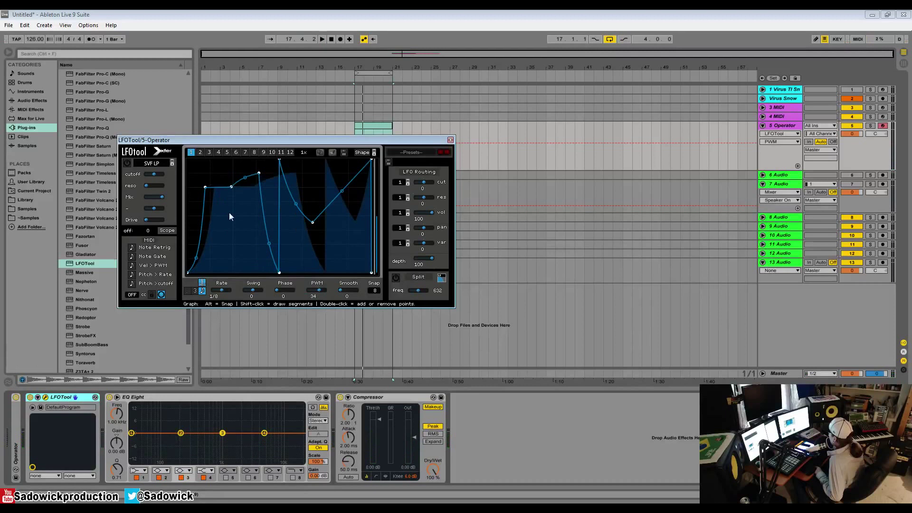
left_click_drag(217, 205, 225, 249)
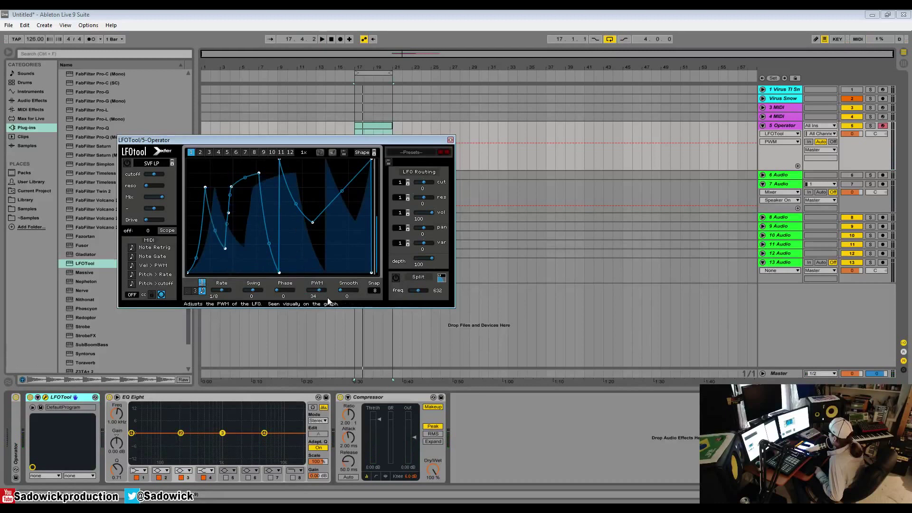
Set PWM to 49, audition the loop, and raise Smooth to 24
mouse_move(319, 292)
left_mouse_down()
mouse_move(288, 301)
mouse_move(335, 299)
left_mouse_up()
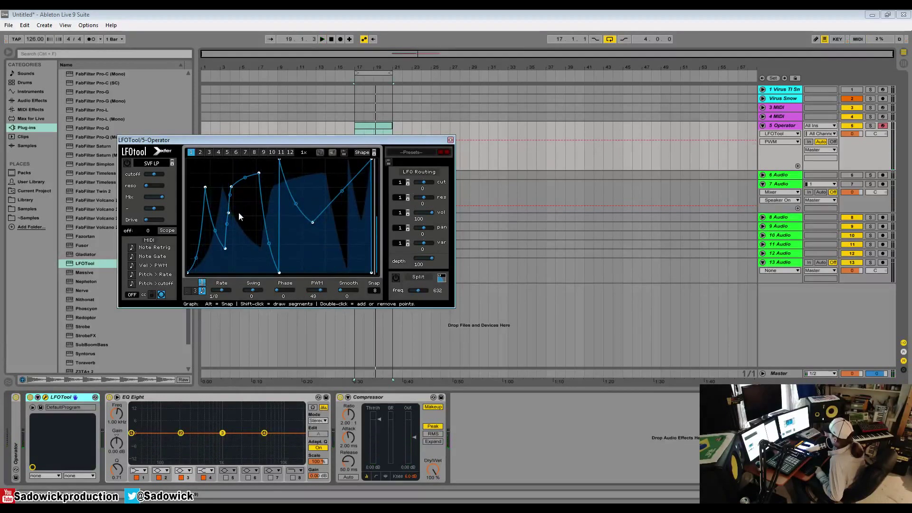
key("space")
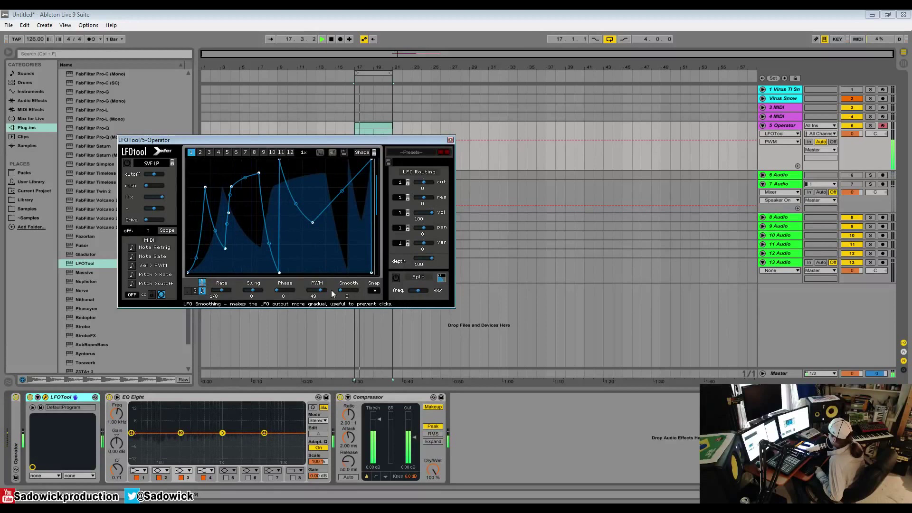
key("space")
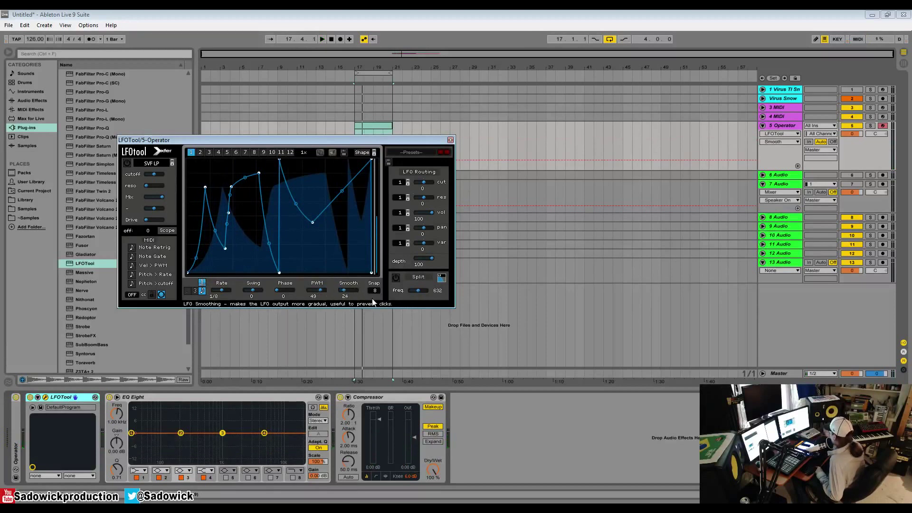
Apply the flat 0 shape to graph 1, form a sharply rising central peak with a straight fall, and play the loop
left_click(362, 152)
mouse_move(376, 157)
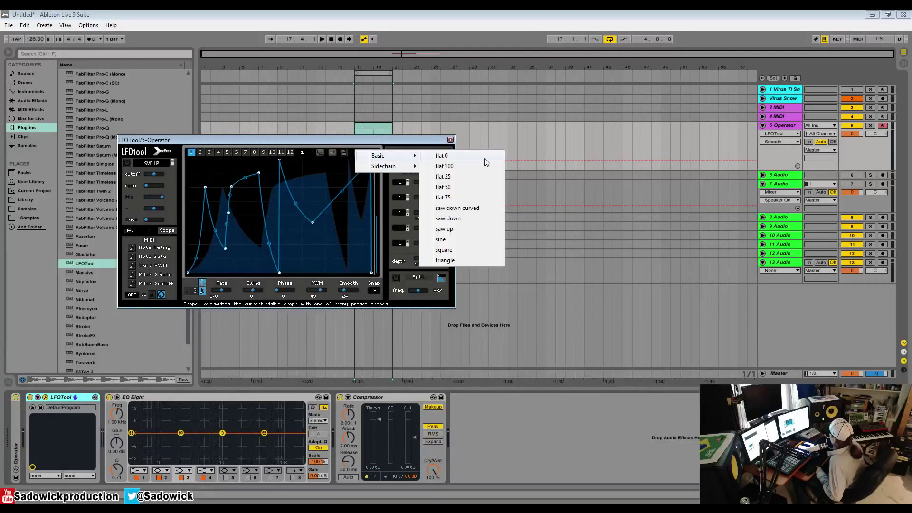
left_click(470, 160)
left_click_drag(283, 228, 235, 274)
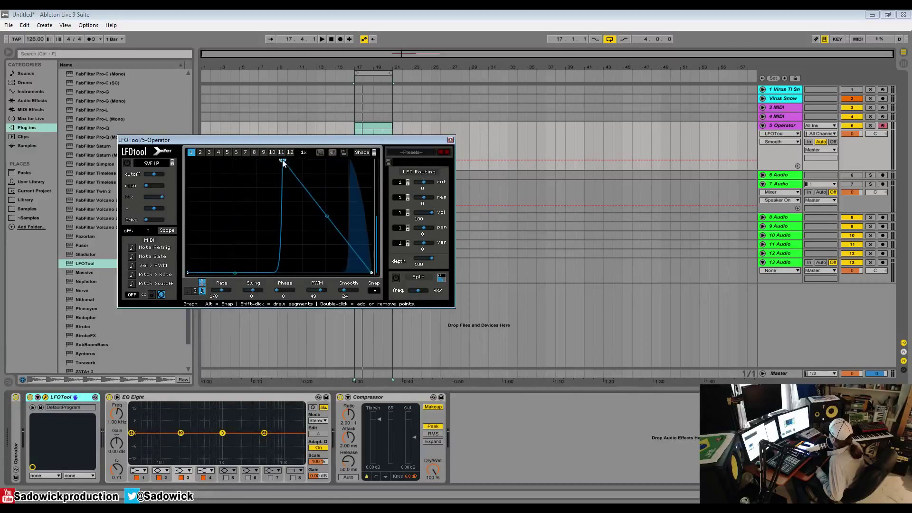
left_click_drag(283, 162, 277, 160)
key("space")
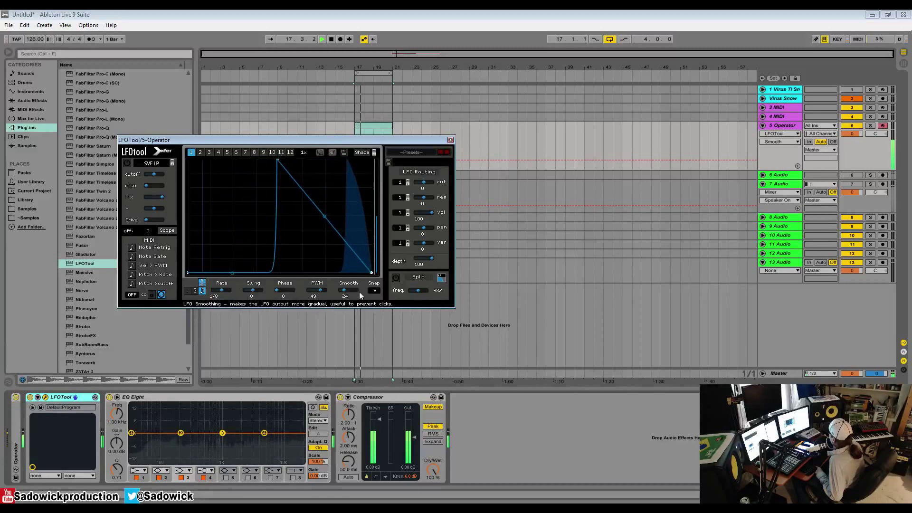
Add an early peak at full level and a dip to zero in the first half of graph 1, and audition
double_click(199, 176)
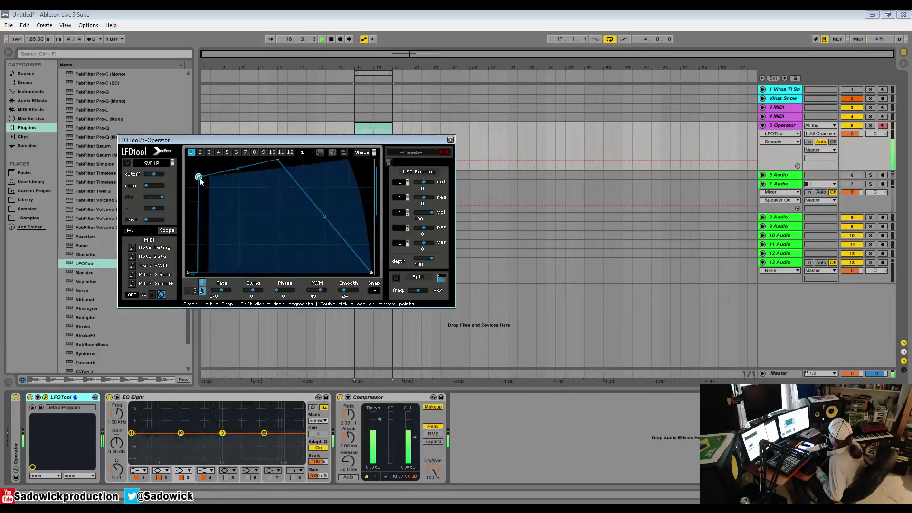
left_click_drag(199, 178, 237, 272)
key("space")
double_click(239, 163)
key("space")
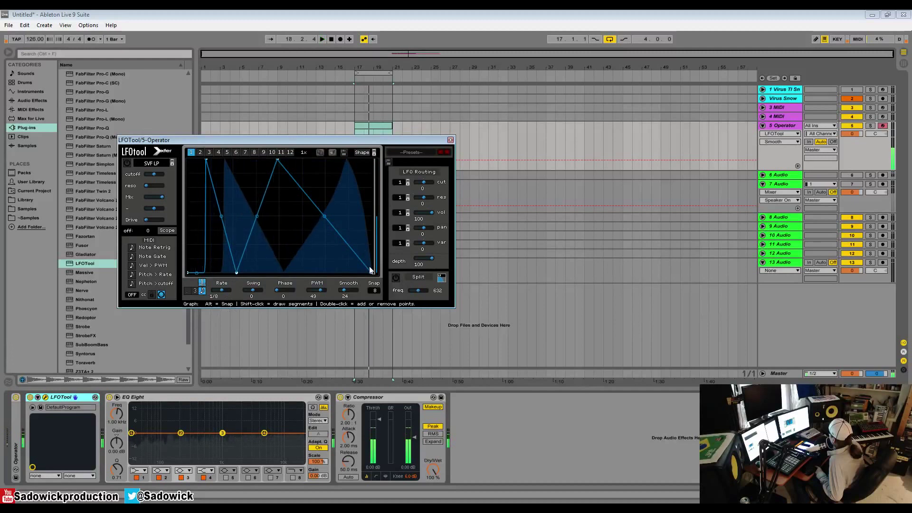
Replace the sloping fall in graph 1's second half with a full-level plateau up to the end, and play it
key("space")
left_click_drag(371, 273, 349, 287)
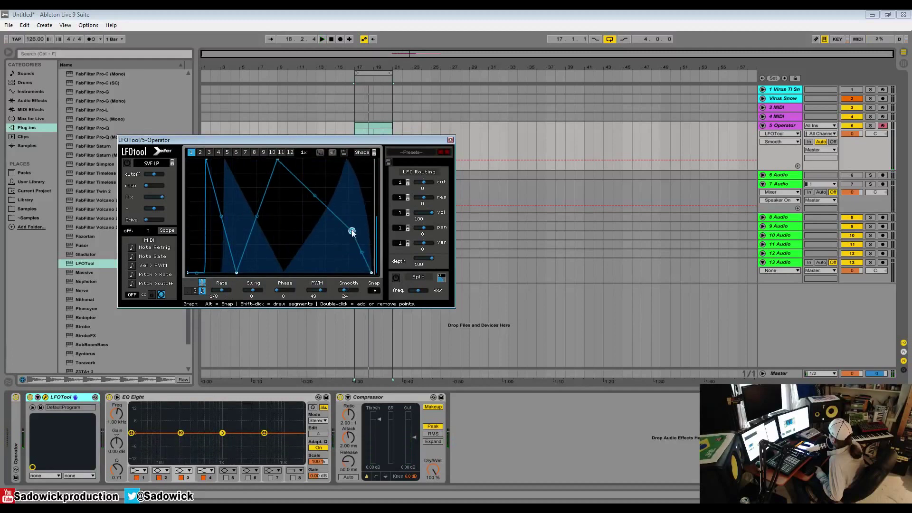
left_click_drag(353, 228, 372, 160)
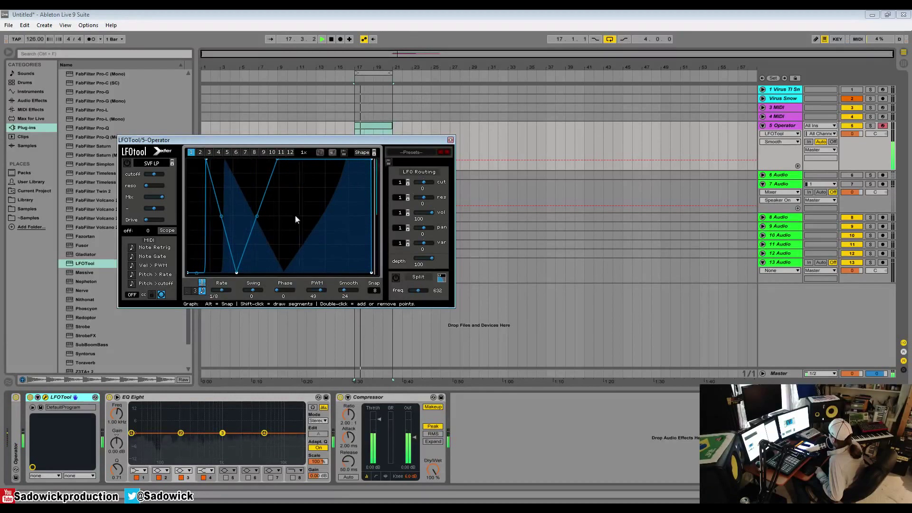
key("space")
Audition the loop with Smooth at 0, at 76, and back down to 4
left_click_drag(345, 291, 301, 308)
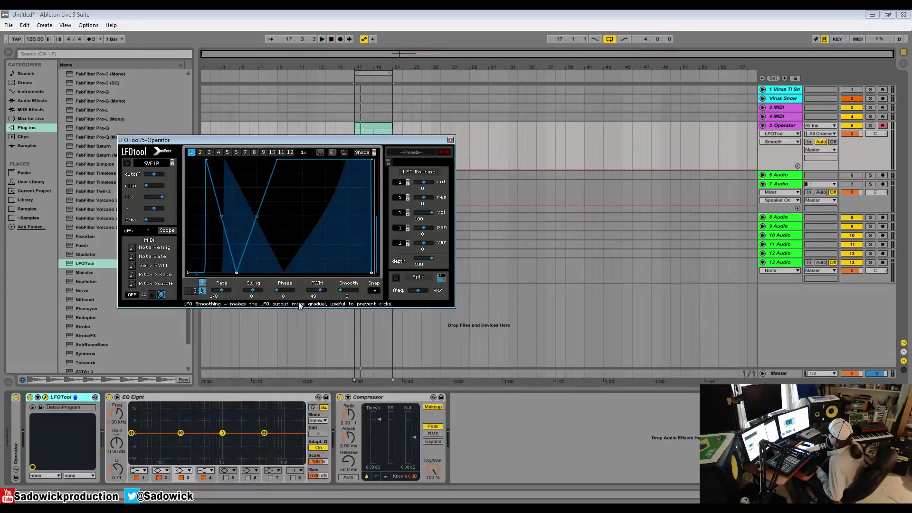
key("space")
left_click_drag(343, 292, 422, 303)
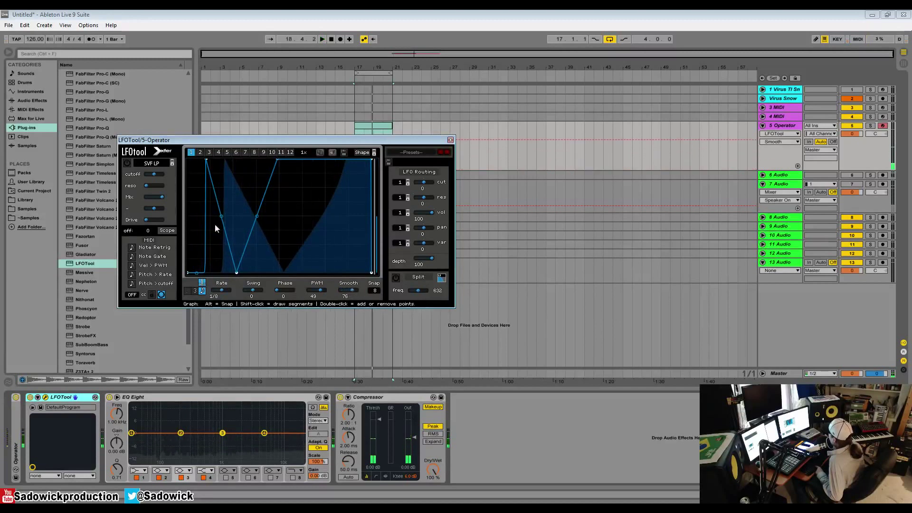
left_click_drag(356, 296, 334, 309)
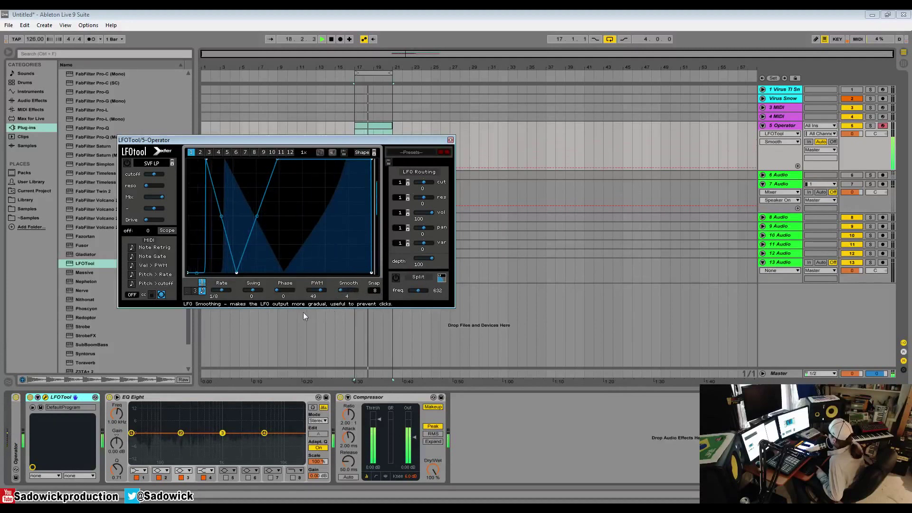
Close the Operator track's LFOTool window, solo 7 Audio, and load a new LFOTool on that track
left_click(451, 139)
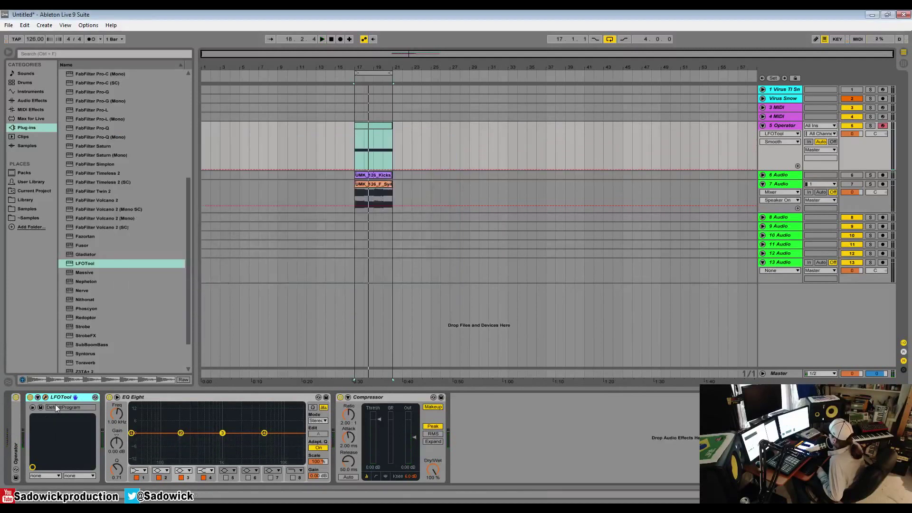
left_click(870, 184)
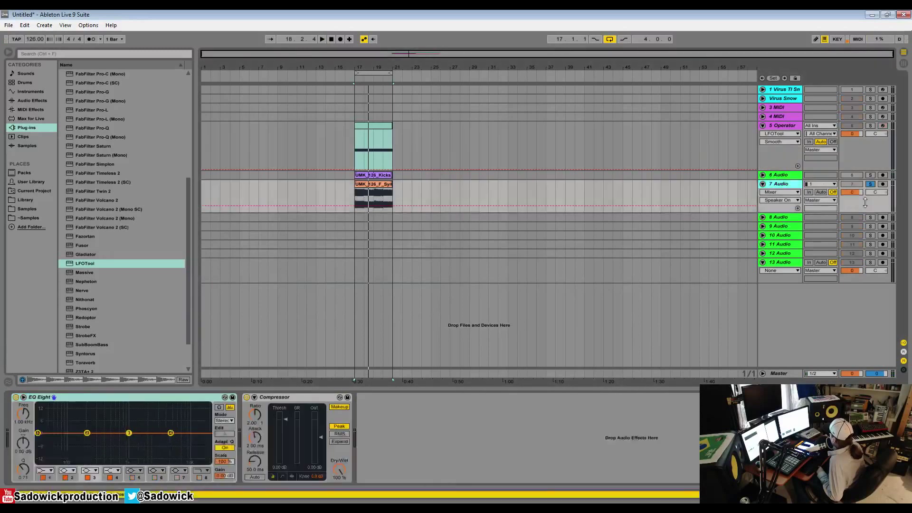
left_click(90, 264)
double_click(92, 265)
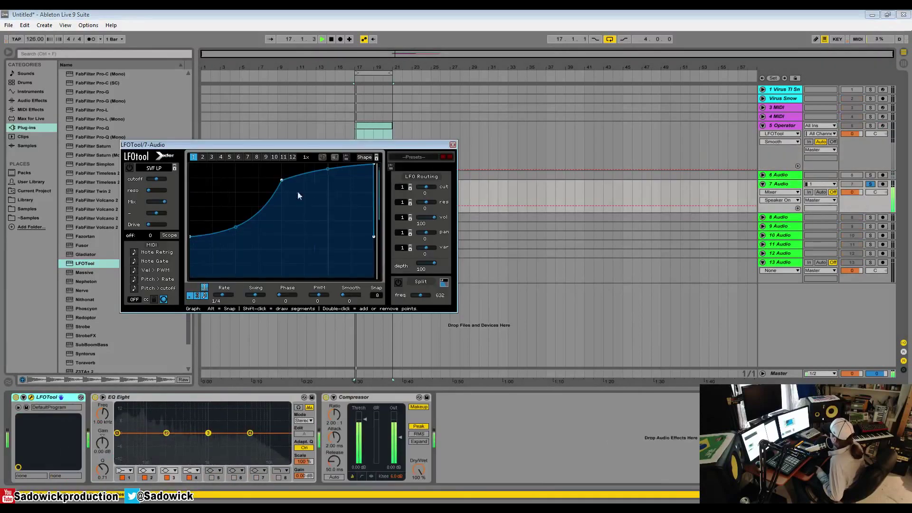
Reshape graph 1 into a curved rise from zero to a full-level plateau with a slightly slanted final drop, and audition the bass
key("space")
left_click_drag(282, 180, 292, 164)
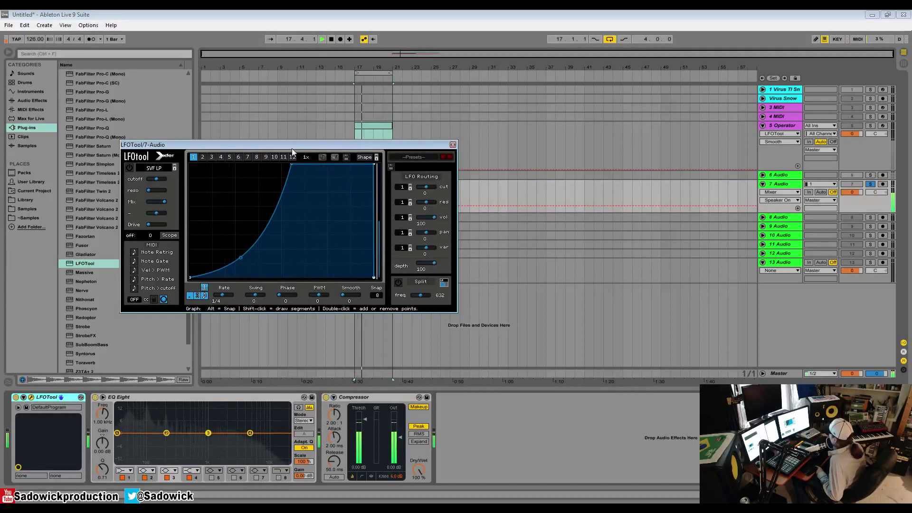
key("space")
left_click_drag(342, 295, 282, 298)
key("space")
key("space")
left_click_drag(374, 165, 369, 162)
key("space")
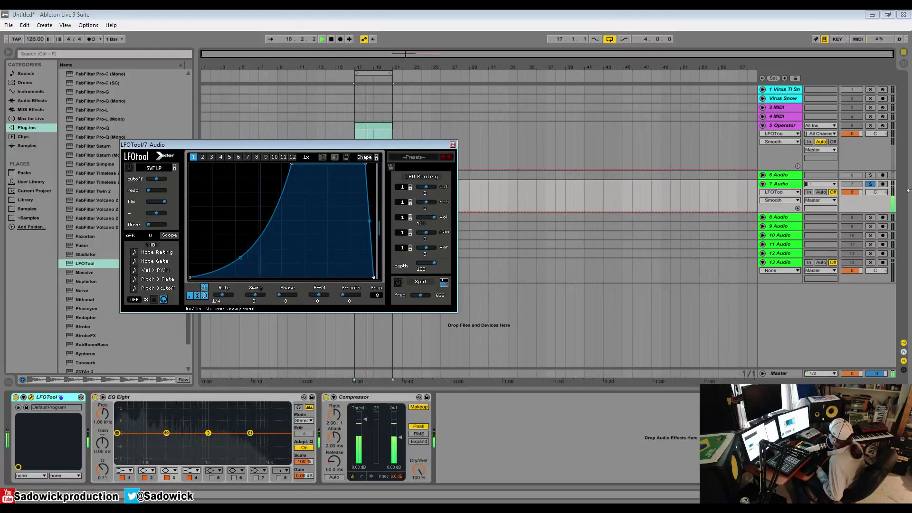
Unsolo 7 Audio, mute 5 Operator, activate 6 Audio and 7 Audio, and audition the kick with the bass
key("space")
left_click(871, 184)
left_click(849, 126)
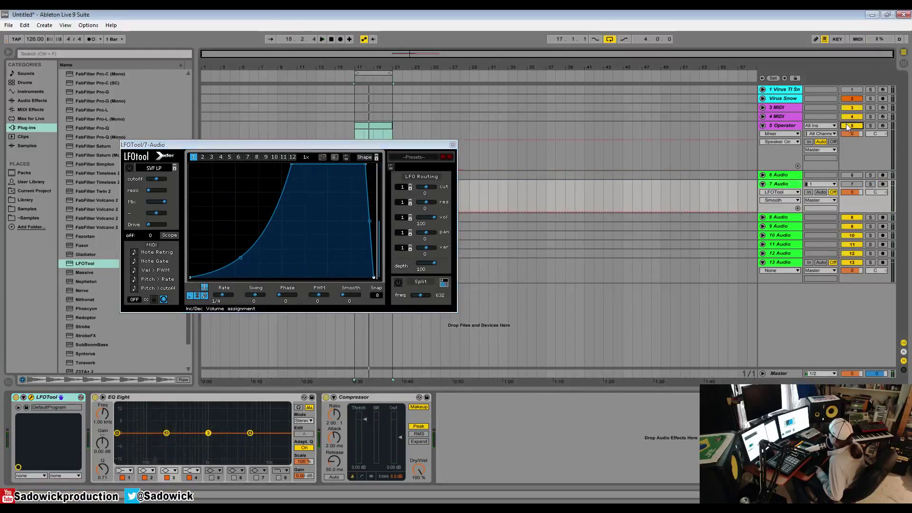
left_click(854, 176)
key("space")
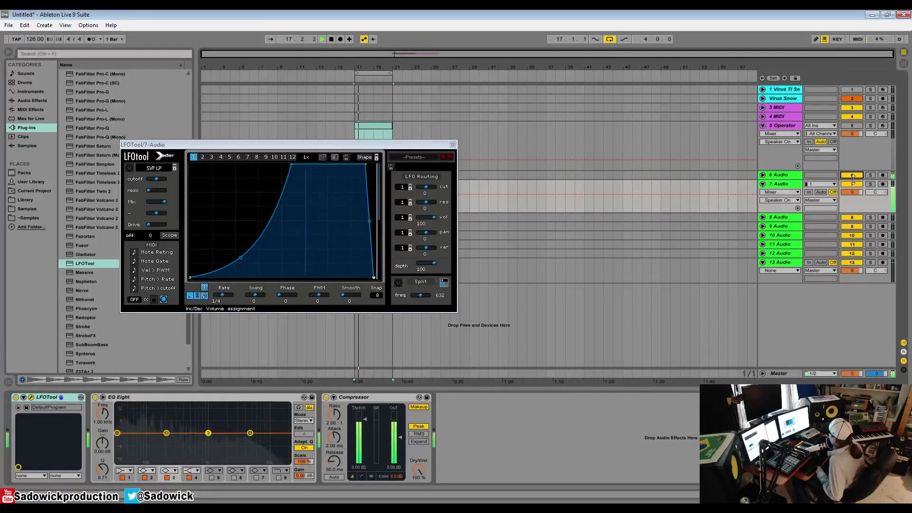
key("space")
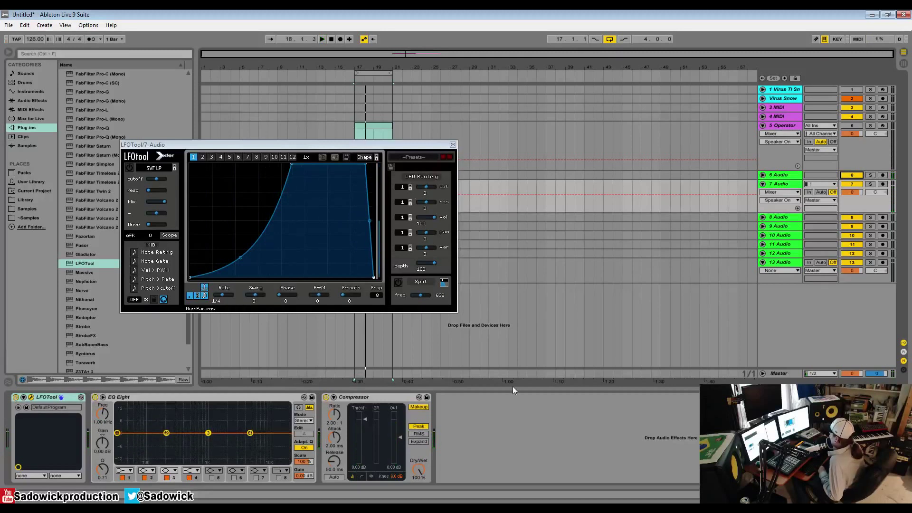
Turn off BPM sync for the LFO, try Rate at 0.01 Hz, and set it to 1.031 Hz while auditioning
left_click(202, 296)
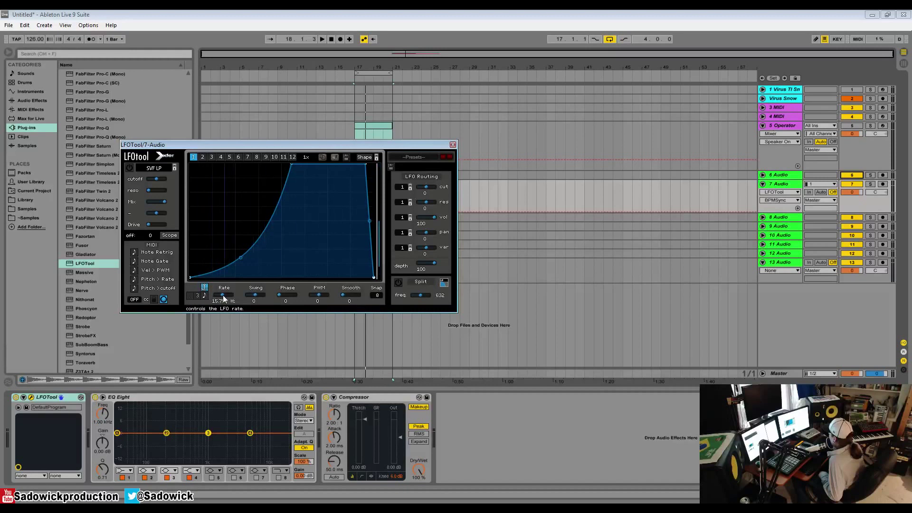
mouse_move(223, 298)
left_mouse_down()
mouse_move(208, 323)
mouse_move(227, 307)
left_mouse_up()
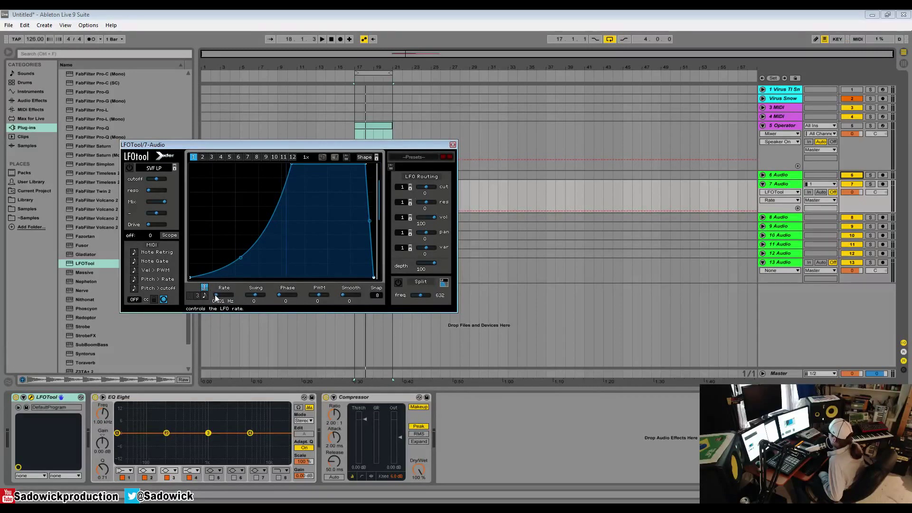
key("space")
key("space")
key("space")
left_click_drag(220, 296, 241, 164)
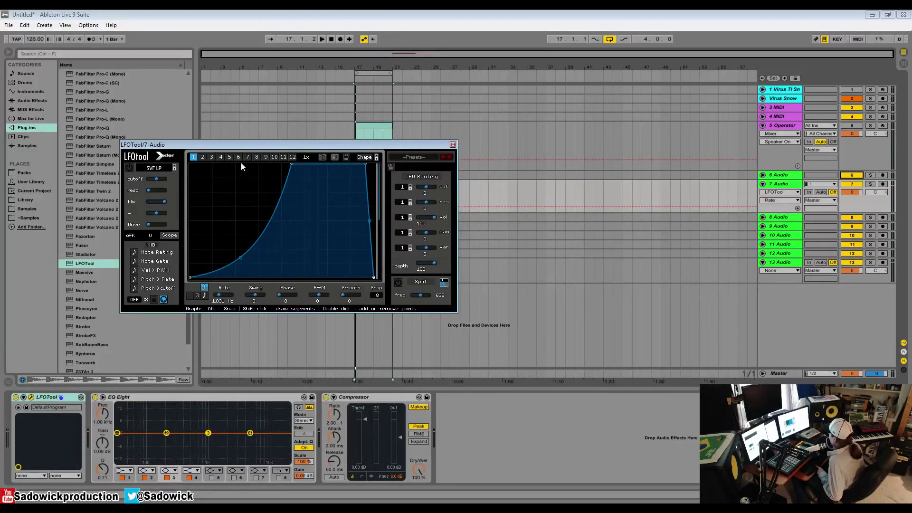
Solo 7 Audio, play the loop, and switch off LFOTool's Anchor option
left_click(871, 185)
key("space")
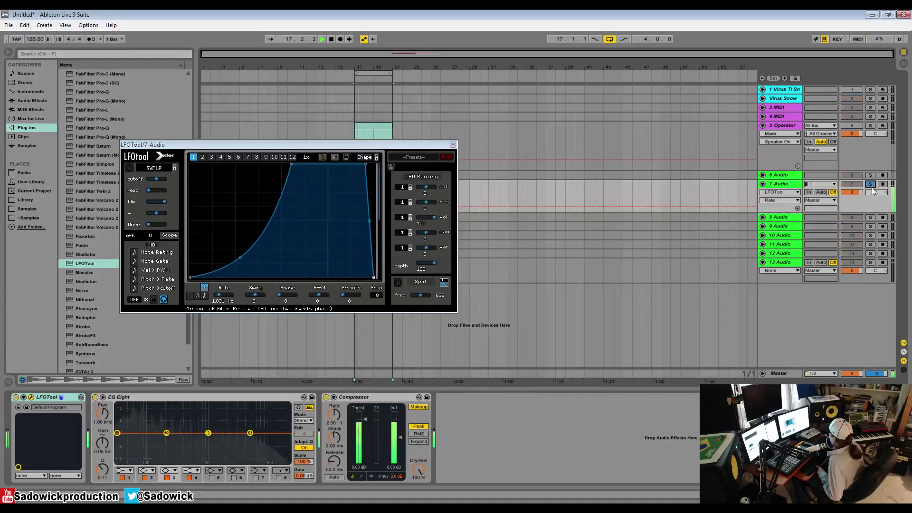
key("space")
left_click(206, 287)
Raise the unsynced LFO Rate to 440 Hz and audition the audio-rate modulation on the bass
left_click_drag(221, 295, 321, 322)
key("space")
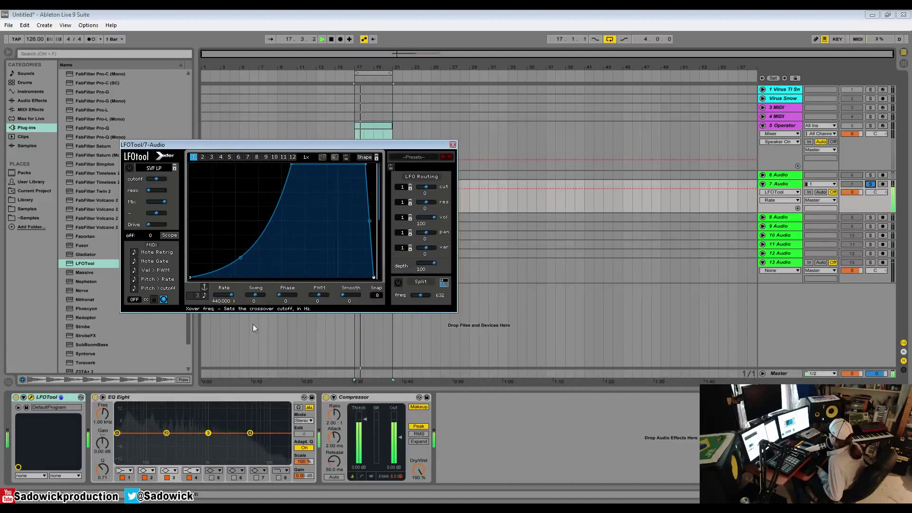
left_click_drag(230, 295, 280, 322)
key("space")
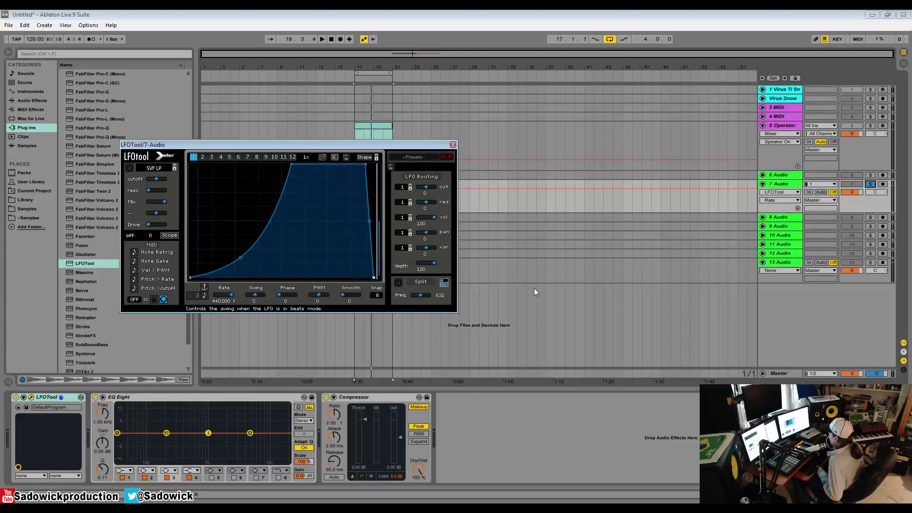
key("space")
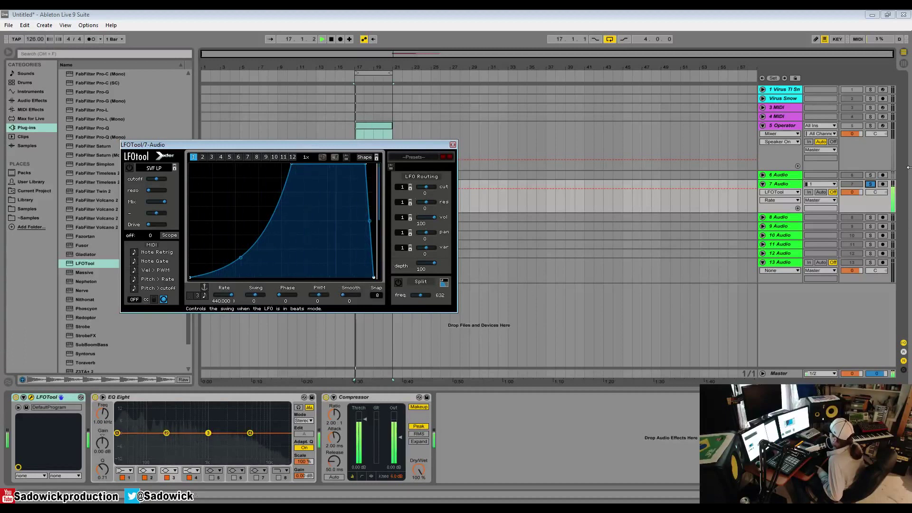
key("space")
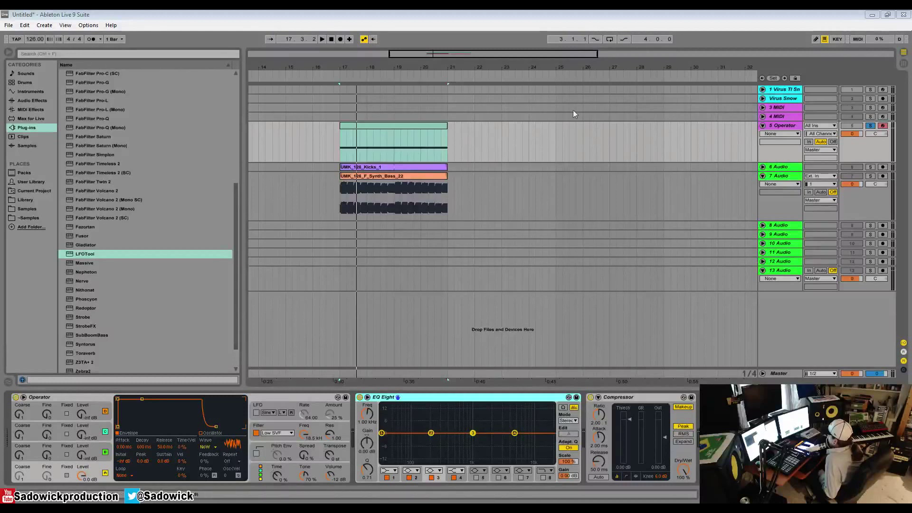
Load LFOTool on the Operator track and neutralise its LFO with a flat 0 shape and a vol routing of 0
double_click(86, 255)
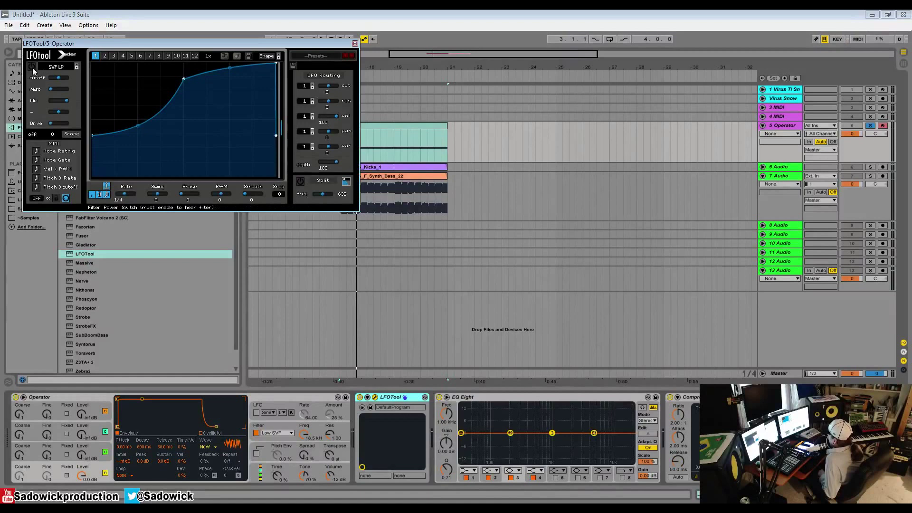
left_click(32, 67)
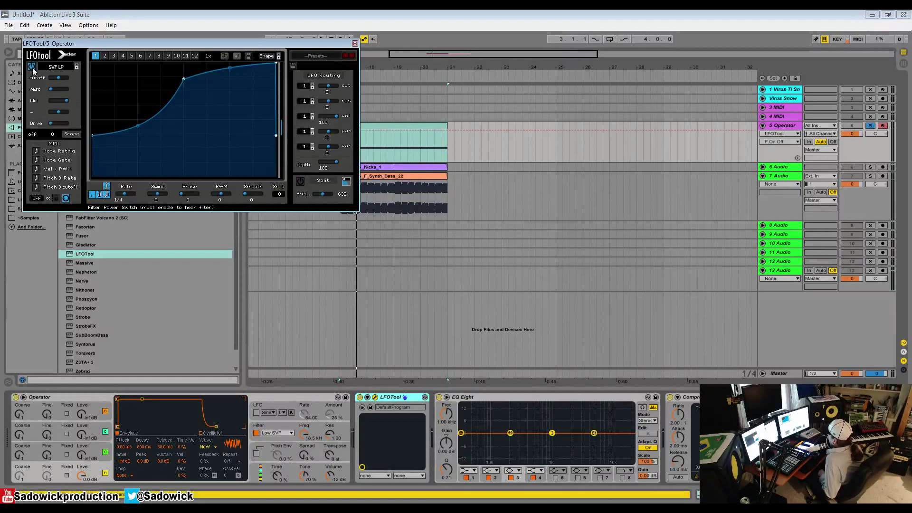
left_click(267, 56)
mouse_move(280, 60)
left_click(372, 60)
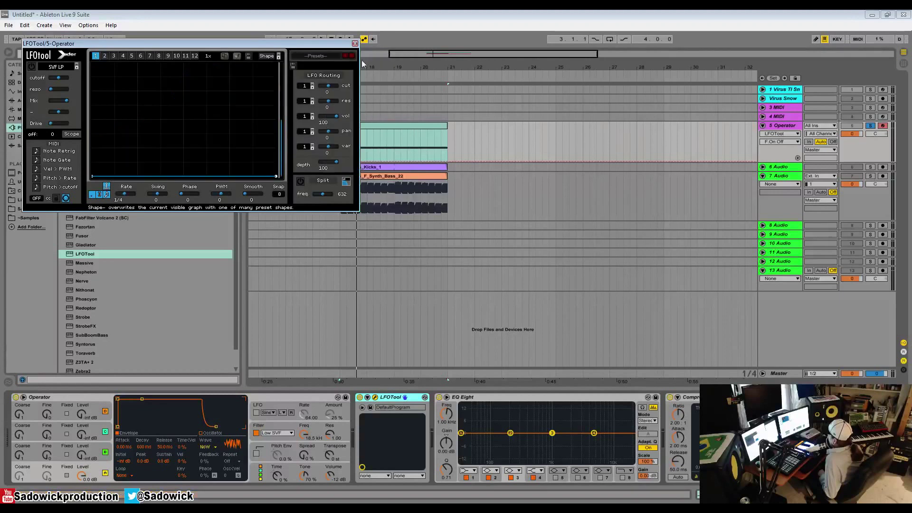
double_click(339, 121)
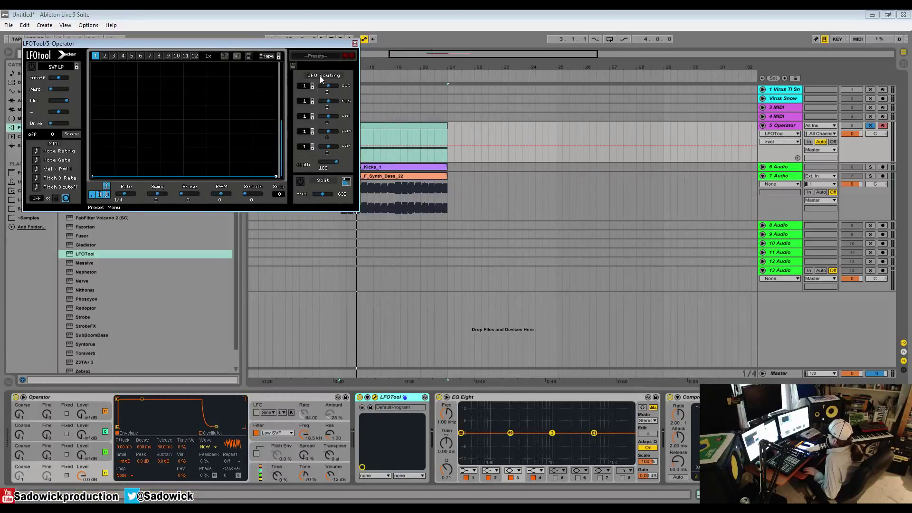
Enable the SVF LP filter and lower its cutoff while auditioning the Operator track
left_click(32, 67)
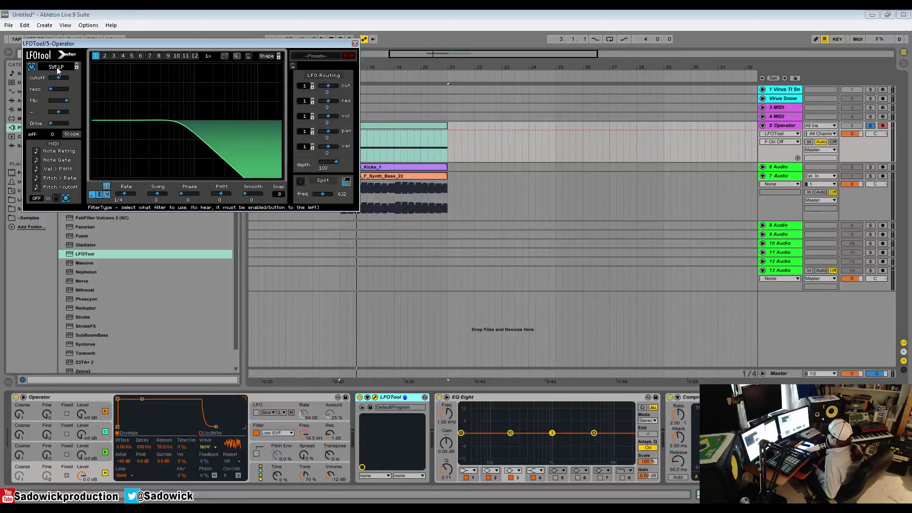
mouse_move(59, 76)
left_mouse_down()
mouse_move(113, 93)
mouse_move(57, 94)
left_mouse_up()
key("space")
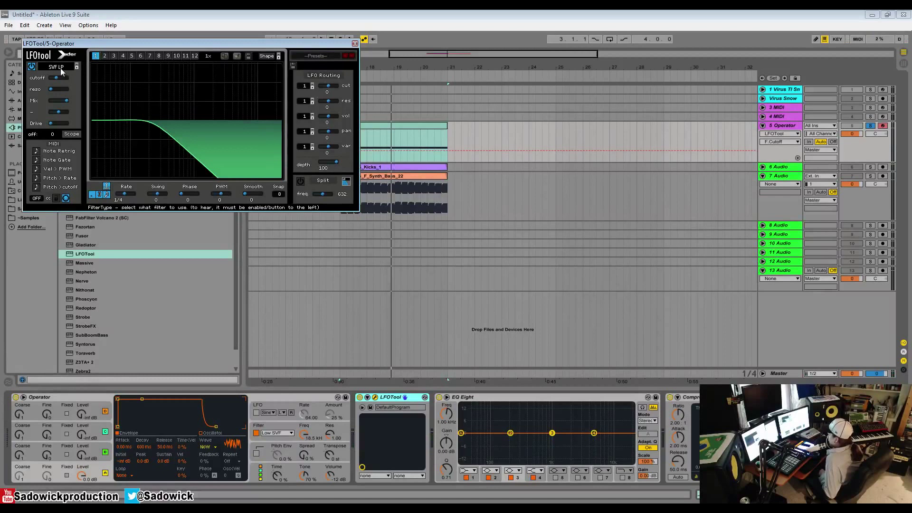
Move the LFOTool window clear of the screen edge and change the filter type to Low 24
left_click_drag(80, 44, 149, 144)
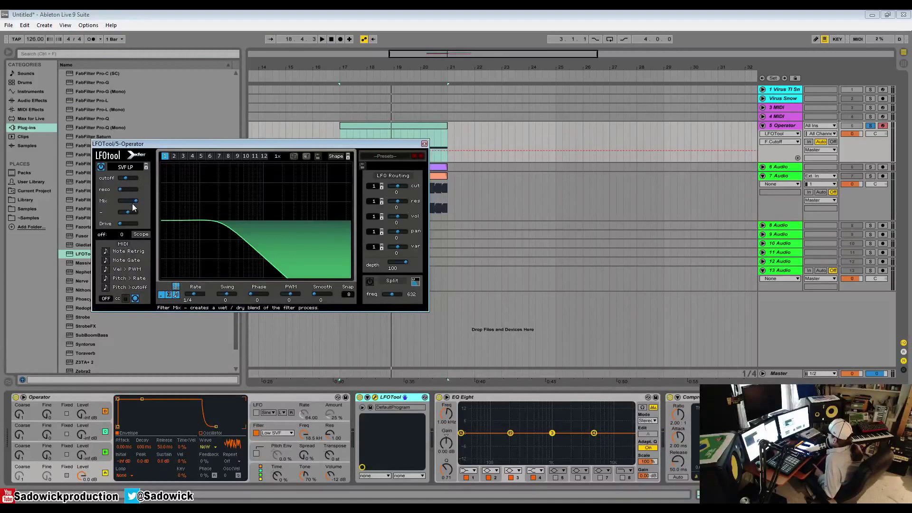
left_click(128, 167)
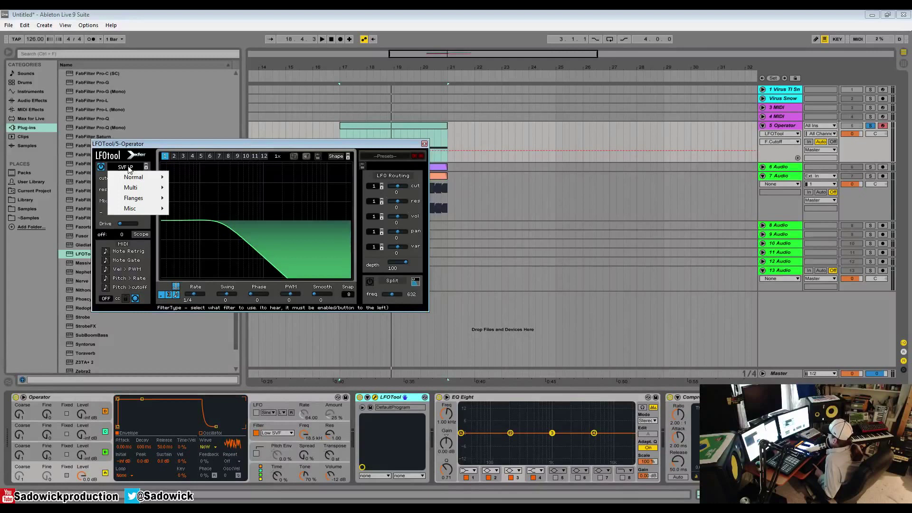
mouse_move(132, 179)
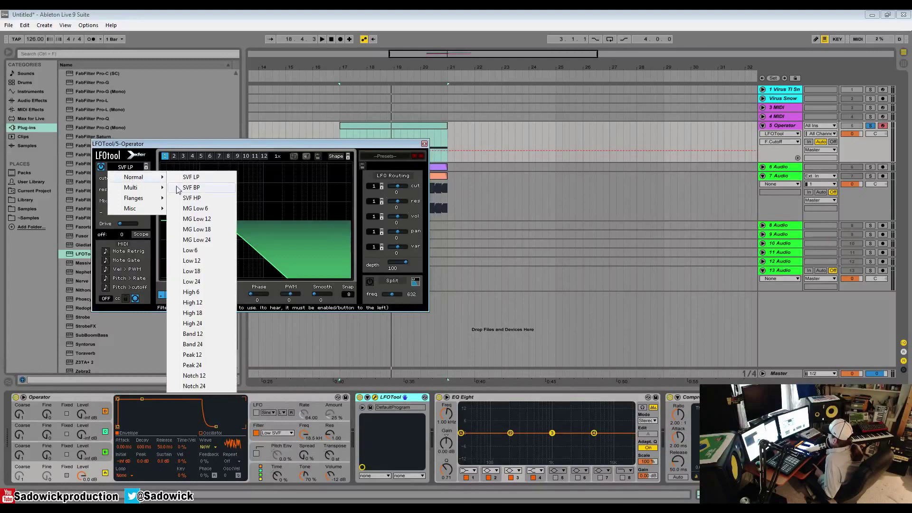
left_click(212, 283)
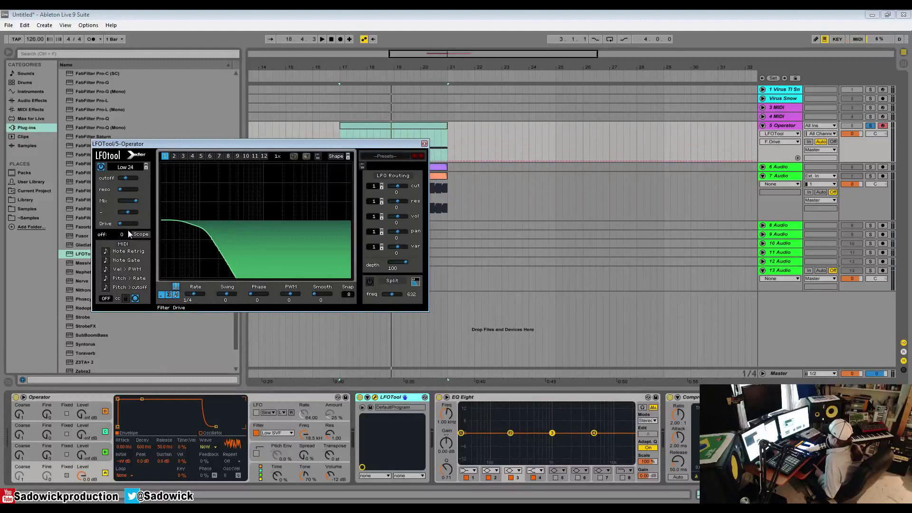
Set the Low 24 filter's drive, resonance and mix to about halfway, and raise the cutoff while auditioning
left_click_drag(129, 231, 177, 238)
key("space")
left_click_drag(125, 178, 116, 221)
key("space")
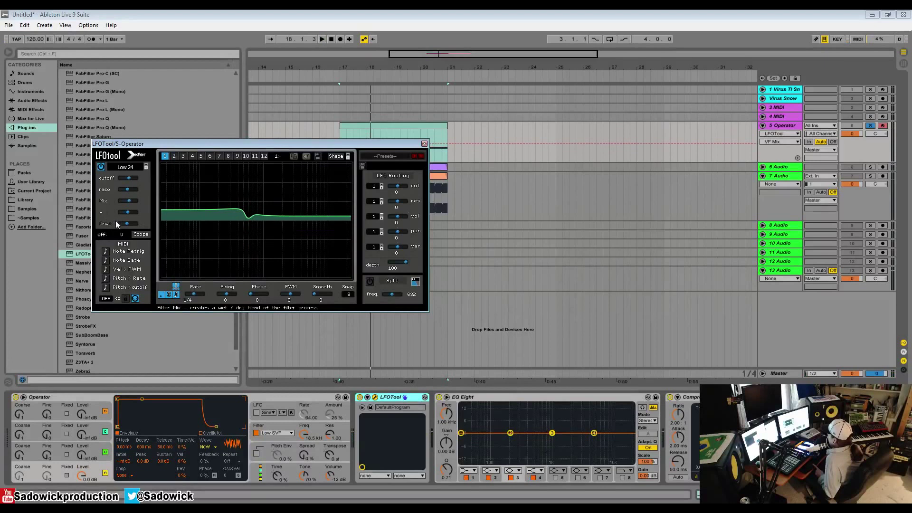
left_click_drag(128, 178, 134, 178)
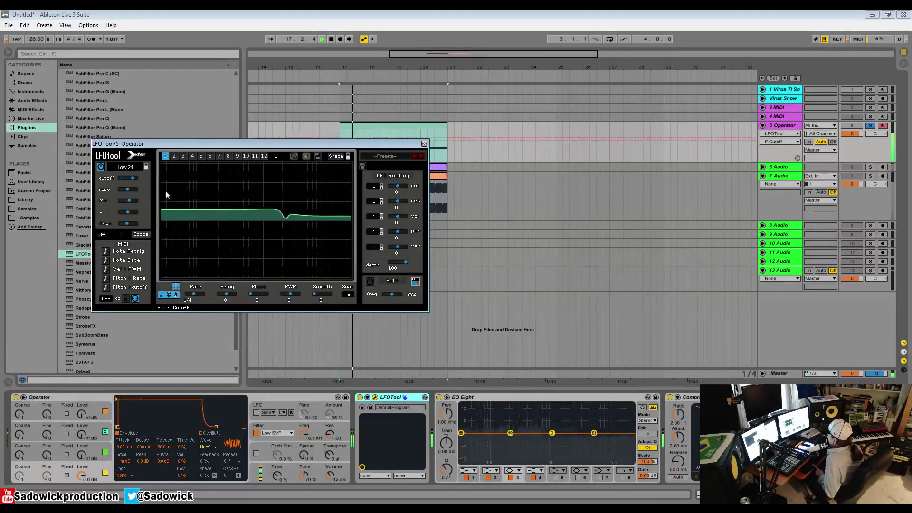
Check the Low 24 filter's variable control and raise the filter mix to its maximum
left_click(128, 212)
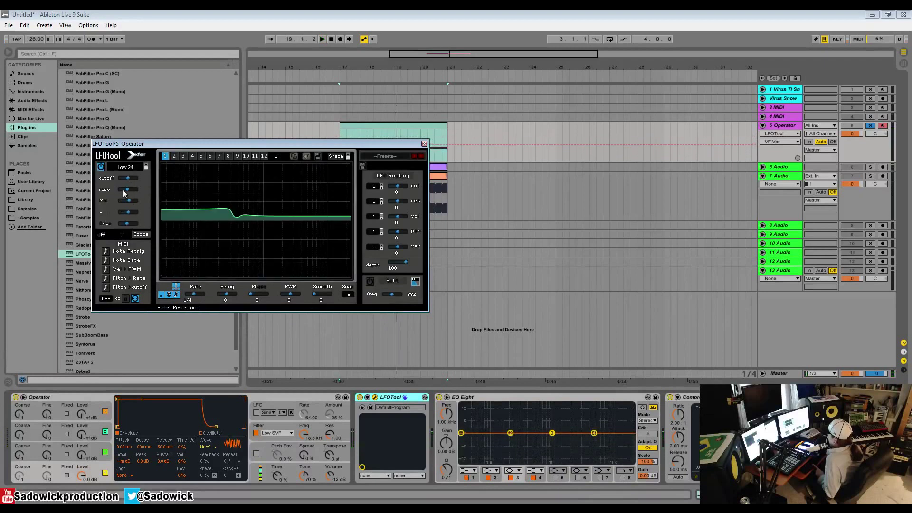
left_click_drag(130, 201, 136, 200)
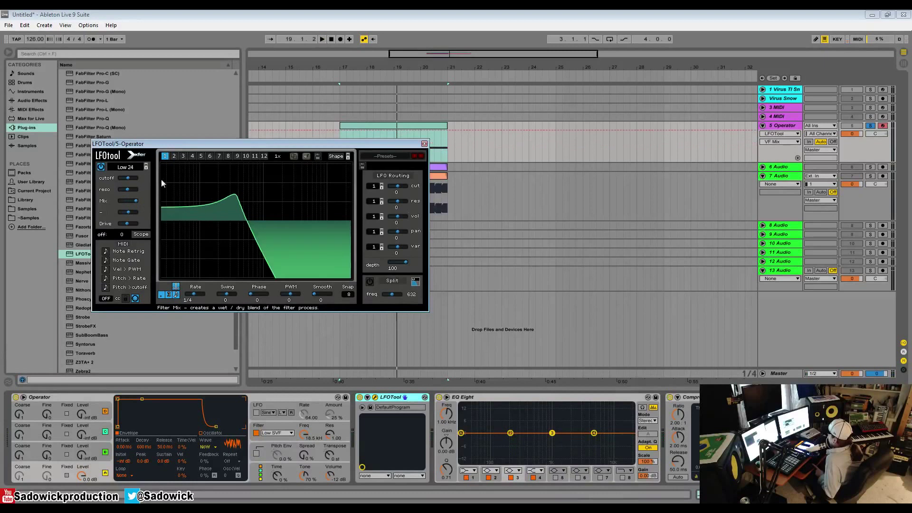
Change the filter type to Band 12 and lower its drive to the minimum
left_click(122, 167)
mouse_move(128, 181)
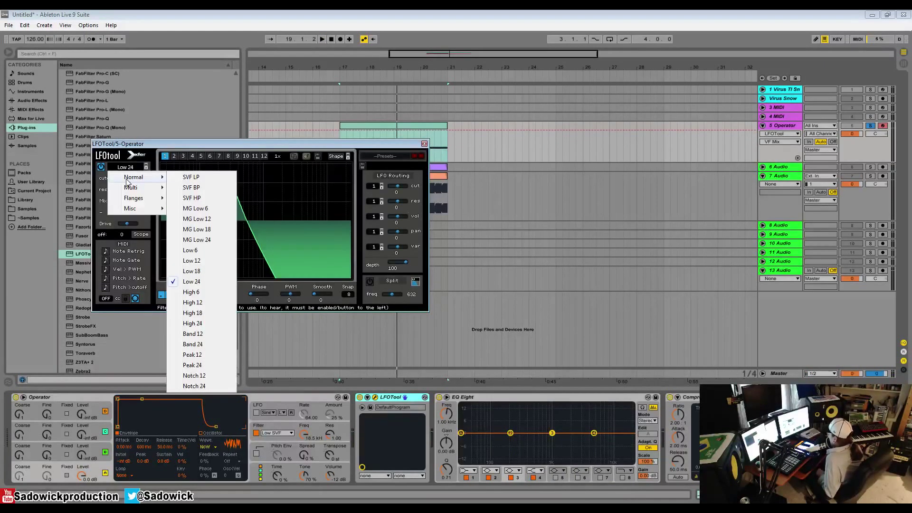
left_click(202, 334)
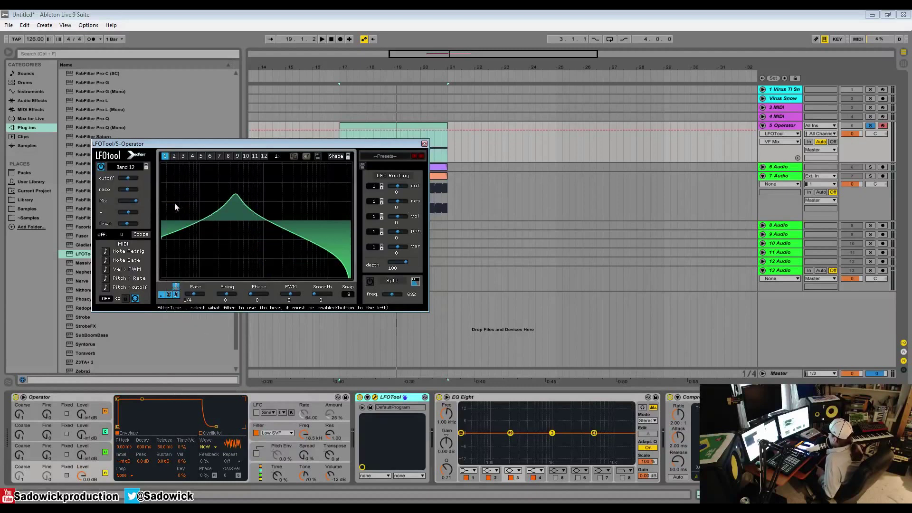
left_click_drag(127, 224, 120, 223)
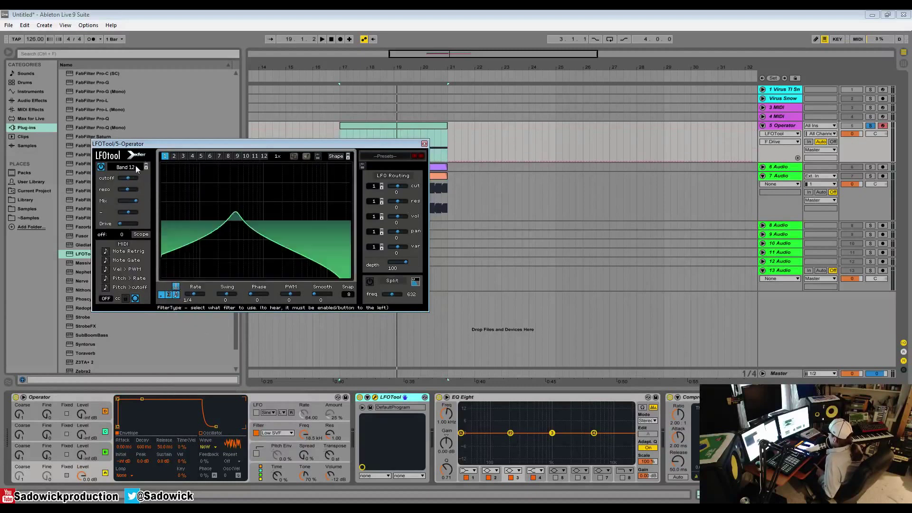
Change the filter type to PN 12 and audition it while adjusting its cutoff and variable parameter
left_click(136, 169)
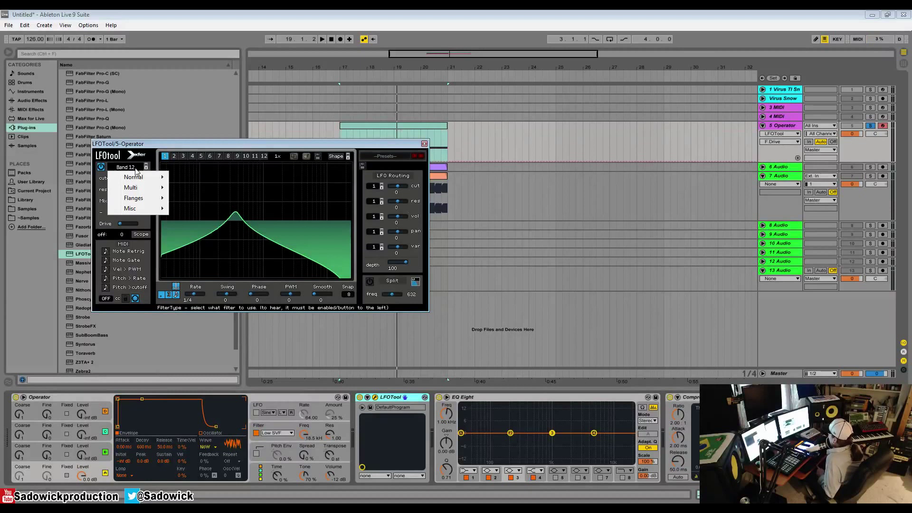
mouse_move(138, 190)
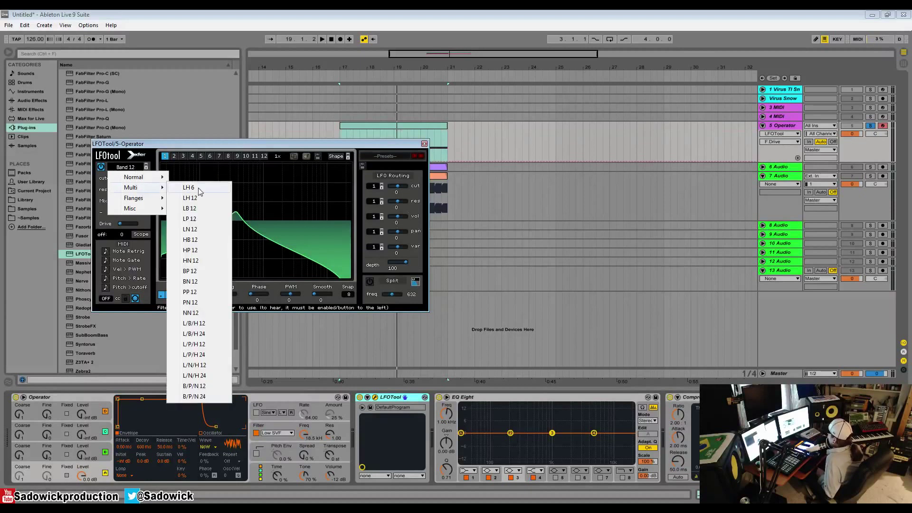
left_click(213, 298)
mouse_move(129, 179)
left_mouse_down()
mouse_move(108, 186)
mouse_move(172, 189)
mouse_move(132, 191)
left_mouse_up()
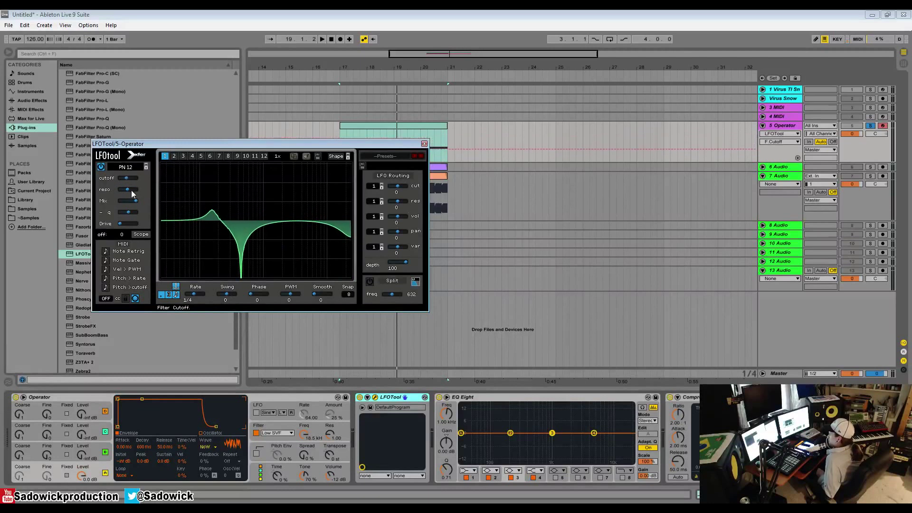
key("space")
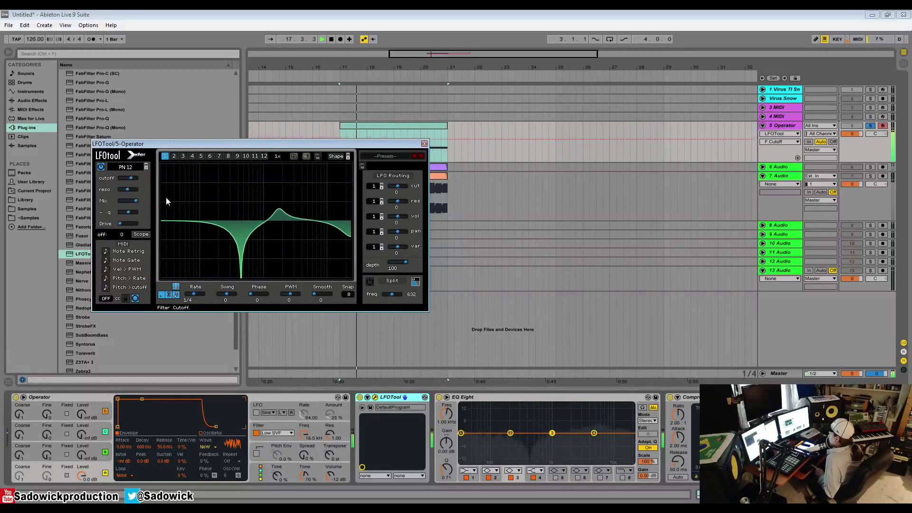
key("space")
left_click_drag(173, 200, 158, 224)
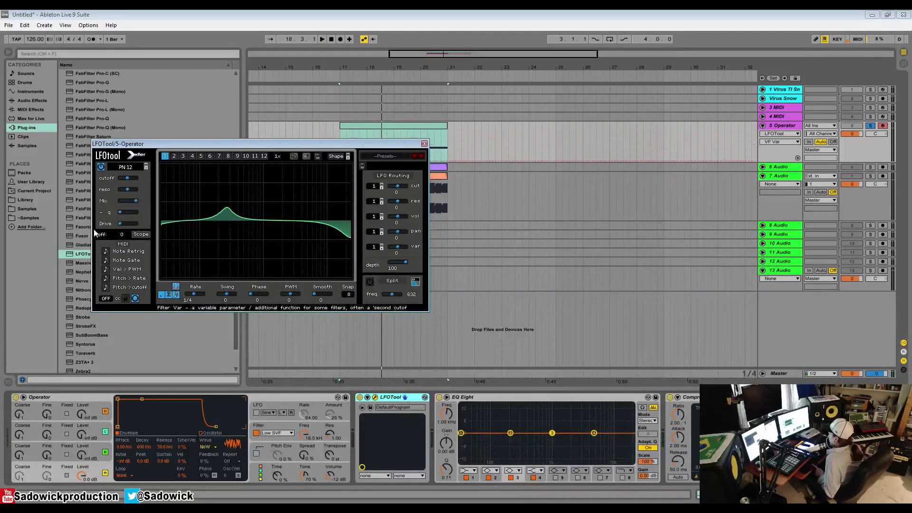
Change the filter type to L/P/H 24 and sweep its cutoff while auditioning the Operator track
left_click(132, 168)
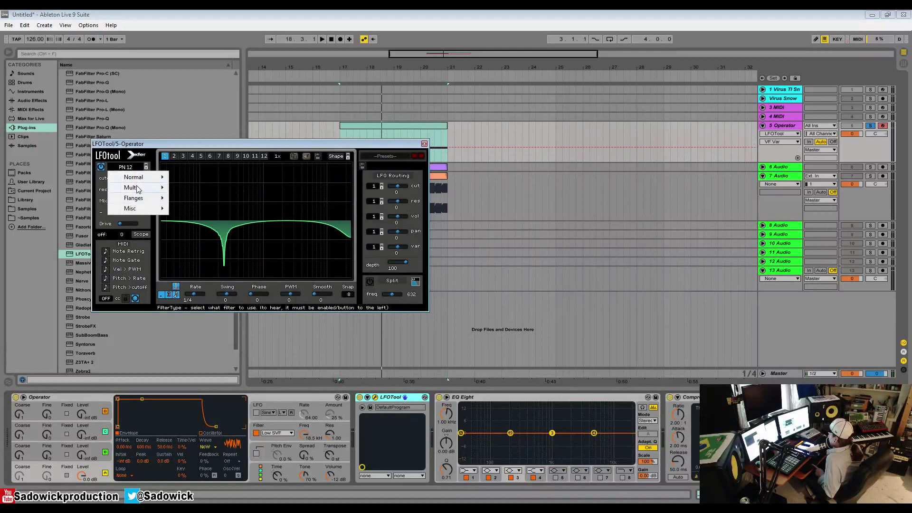
mouse_move(138, 190)
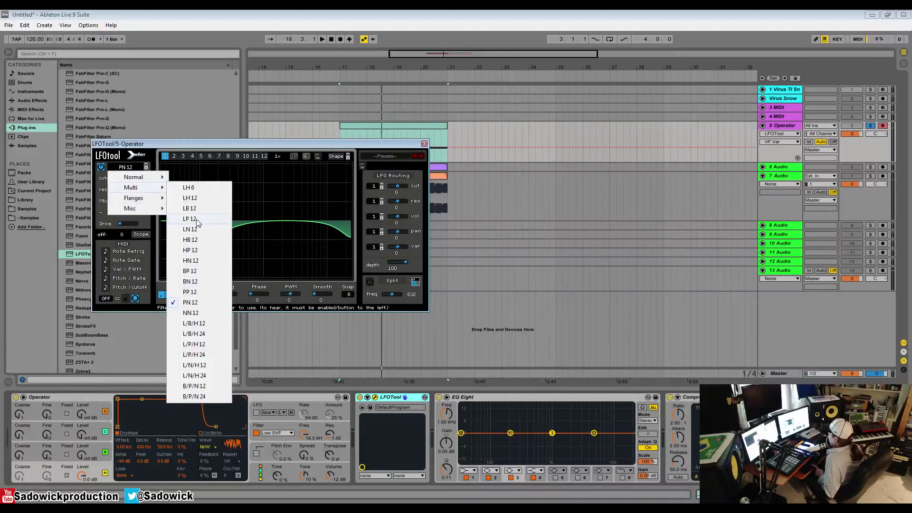
left_click(198, 356)
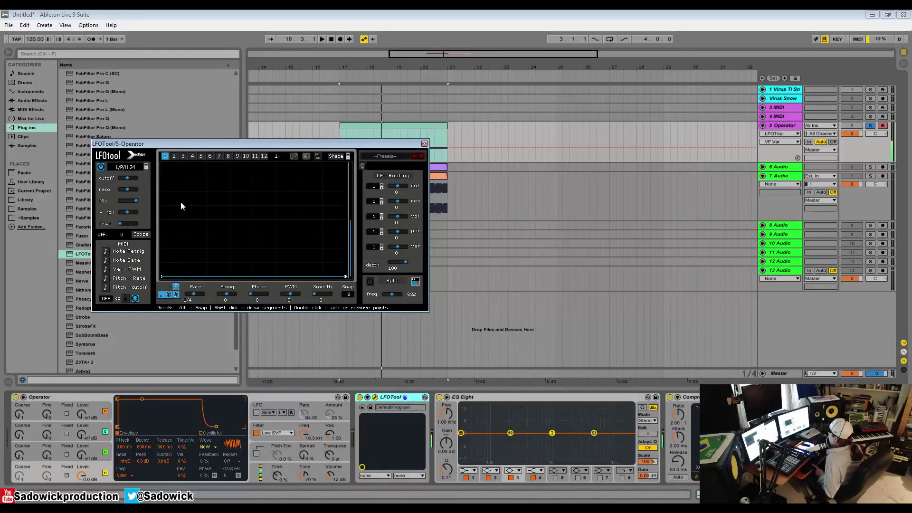
left_click_drag(133, 179, 166, 204)
key("space")
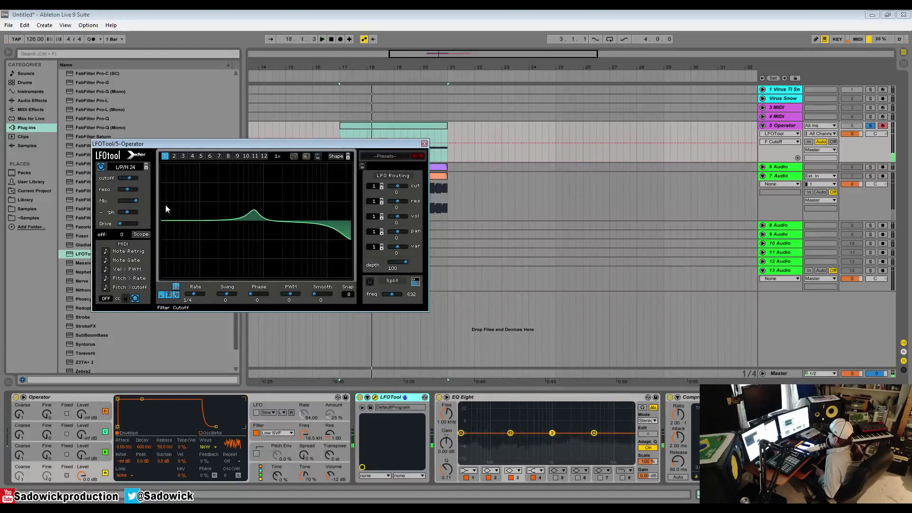
Try the Cmb + flanger filter type in the Operator track's LFOTool
left_click(128, 167)
mouse_move(135, 188)
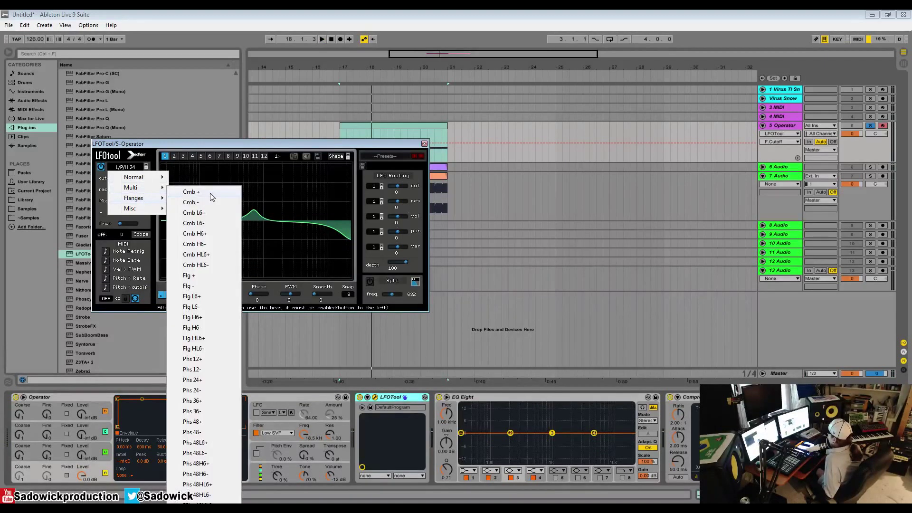
left_click(210, 193)
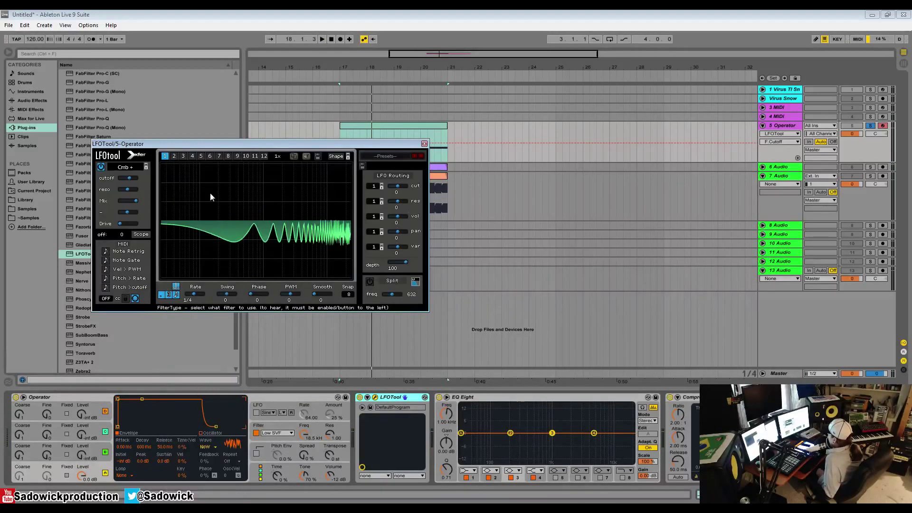
Close the LFOTool window and remove the plug-in from the Operator track
left_click(425, 144)
right_click(392, 396)
left_click(401, 400)
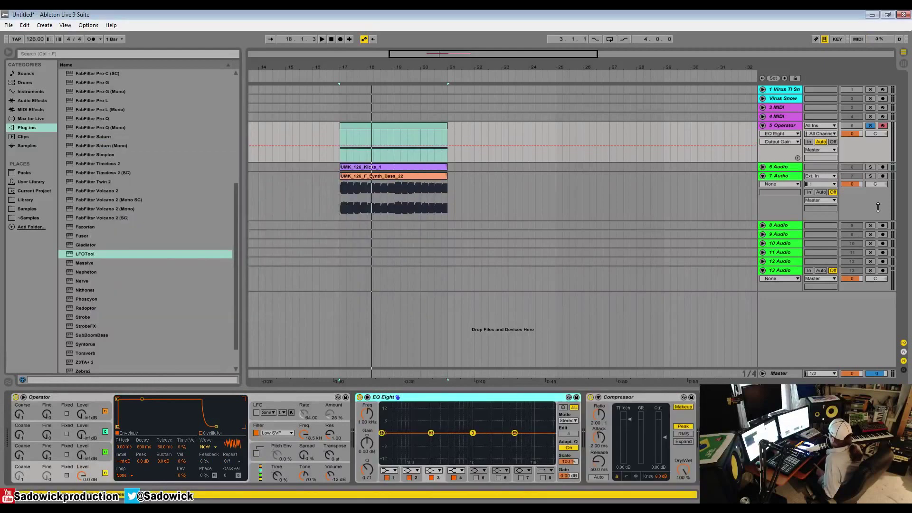
Solo the 7 Audio track and load LFOTool on it
left_click(879, 206)
left_click(874, 177)
double_click(95, 254)
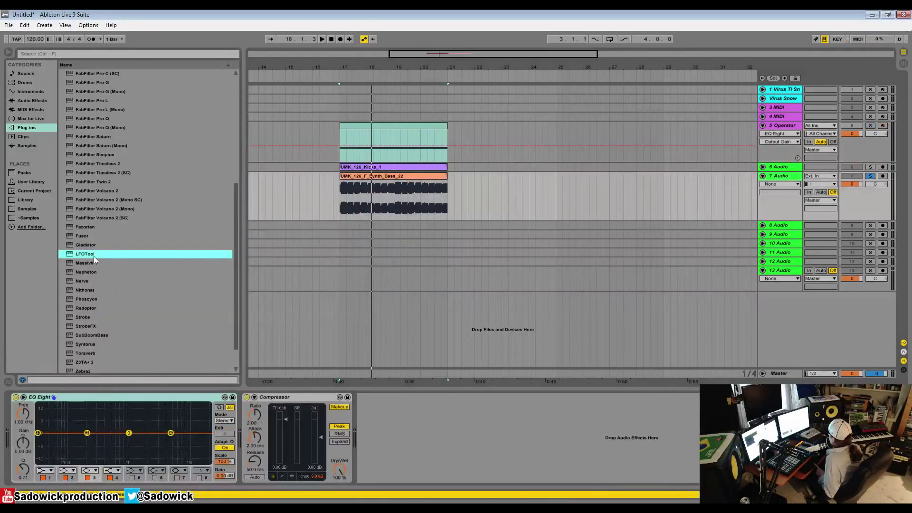
Set the filter type to Cmb + in the 7 Audio track's LFOTool and enable the filter
left_click(129, 171)
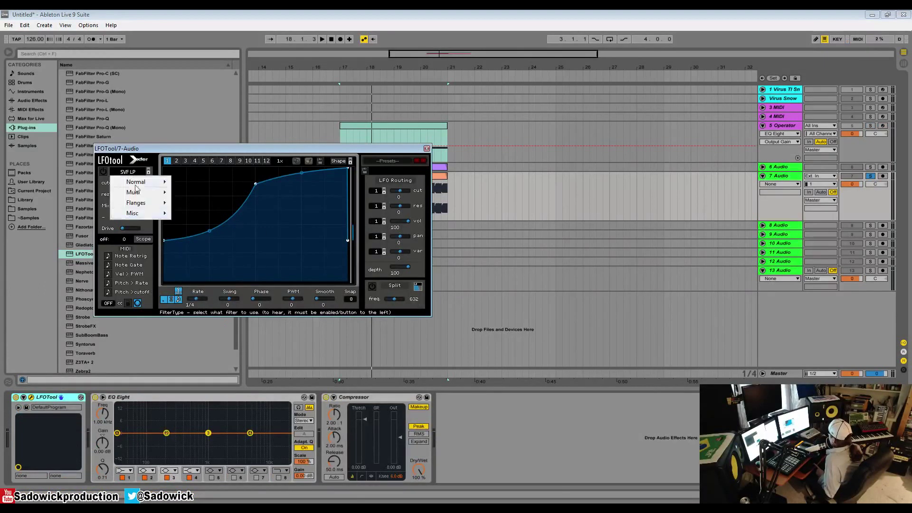
mouse_move(141, 197)
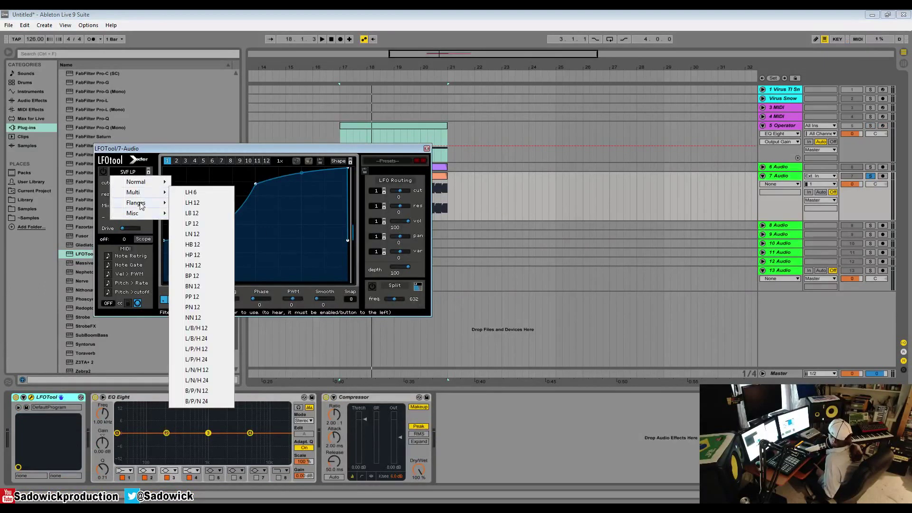
left_click(191, 193)
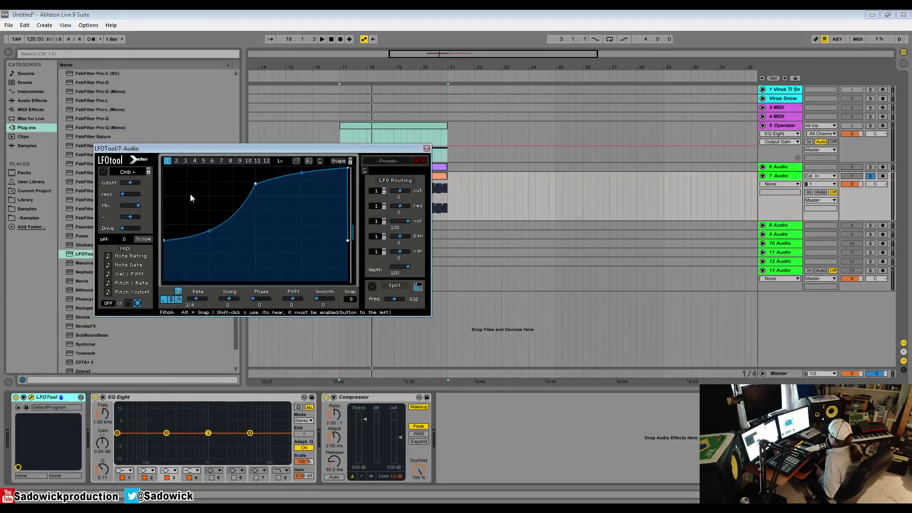
left_click(103, 172)
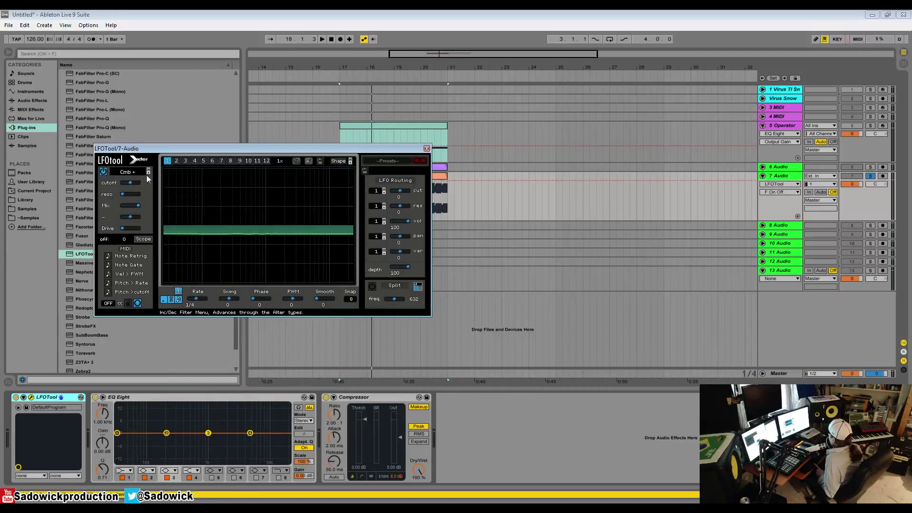
Raise the Cmb + filter's resonance to about halfway and sweep its cutoff while auditioning 7 Audio
left_click_drag(131, 182, 171, 202)
key("space")
key("space")
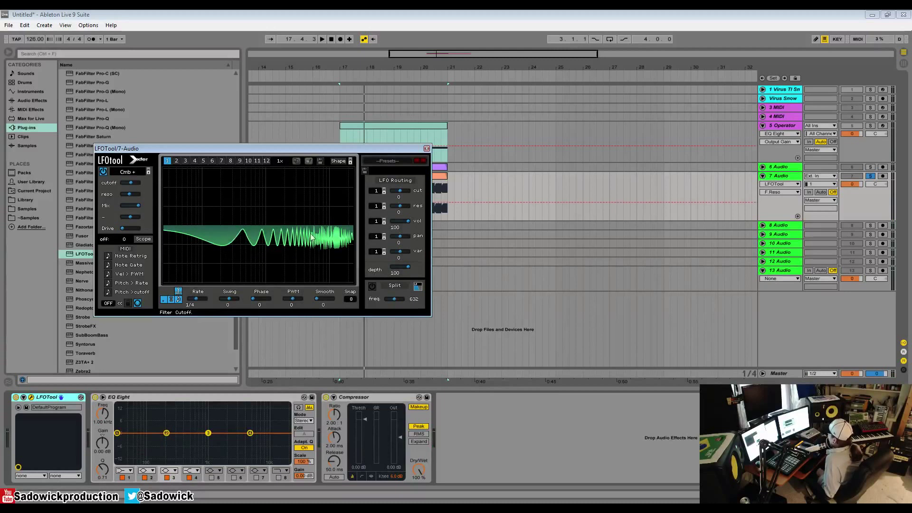
Raise the Cmb + filter's drive to about halfway and sweep the cutoff during playback
key("space")
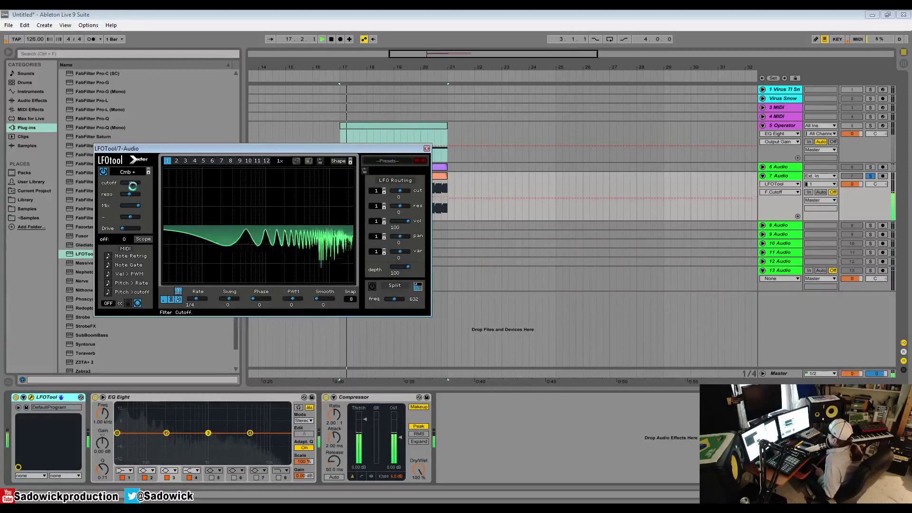
left_click_drag(125, 229, 159, 233)
mouse_move(131, 181)
left_mouse_down()
mouse_move(153, 187)
mouse_move(116, 196)
mouse_move(129, 197)
left_mouse_up()
key("space")
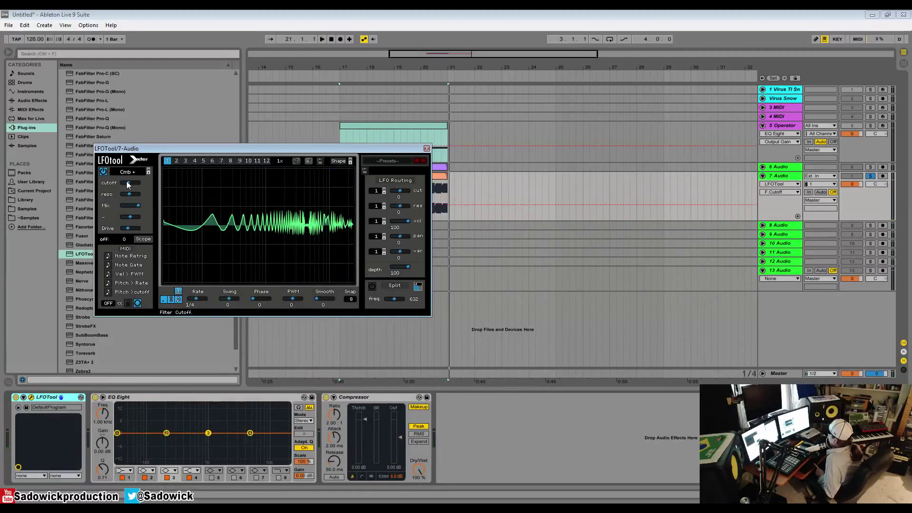
Compare the audio with LFOTool bypassed and active, and reset the LFO's vol routing to 0 during playback
key("space")
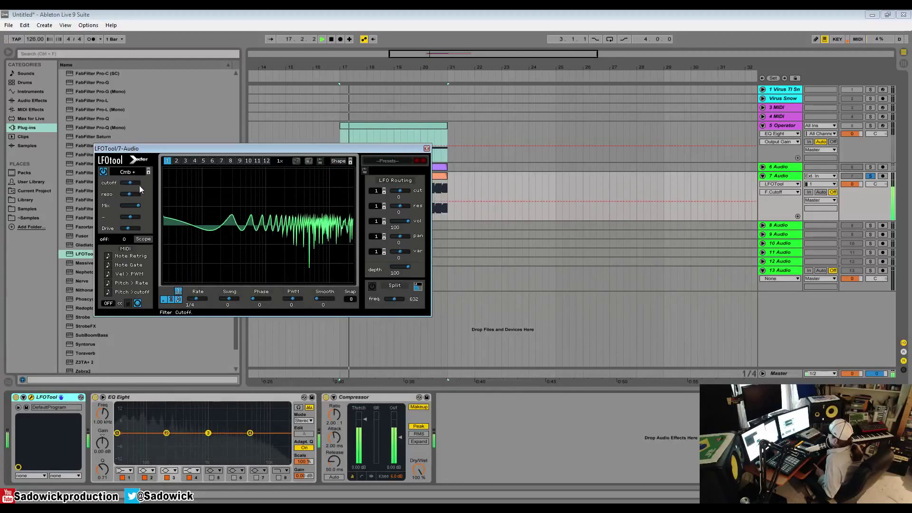
left_click(15, 397)
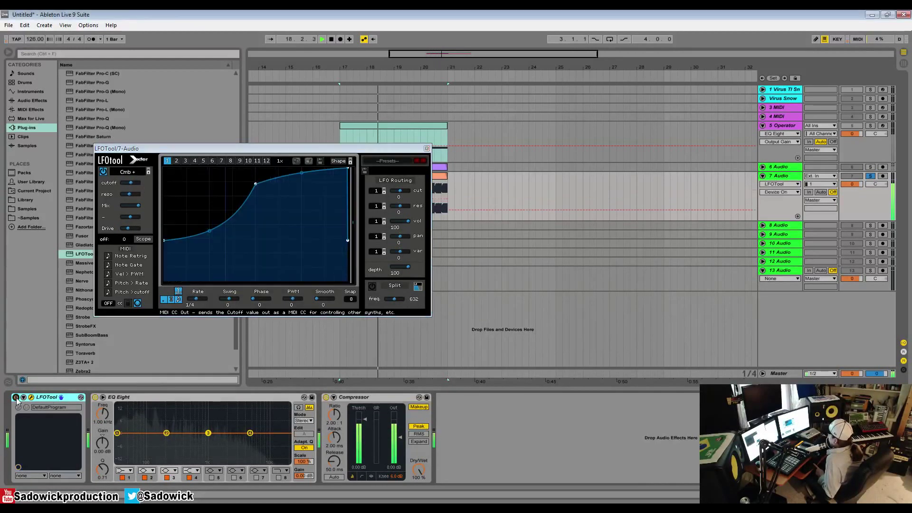
left_click(16, 398)
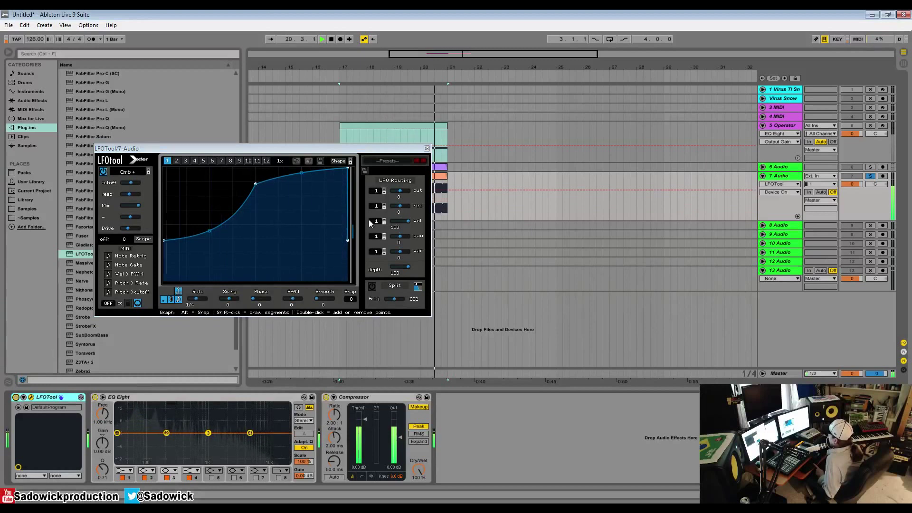
double_click(409, 221)
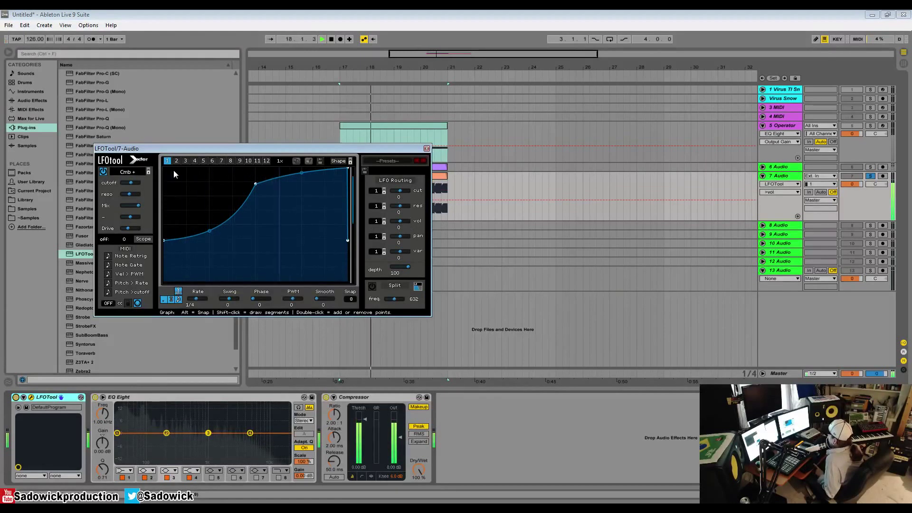
key("space")
Change the filter type to Phs 36- and raise its cutoff while auditioning 7 Audio
left_click(134, 173)
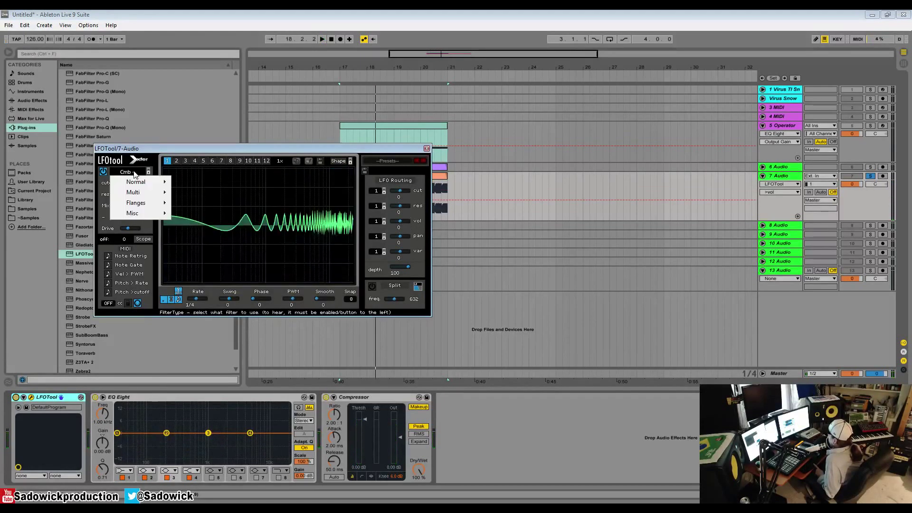
mouse_move(147, 185)
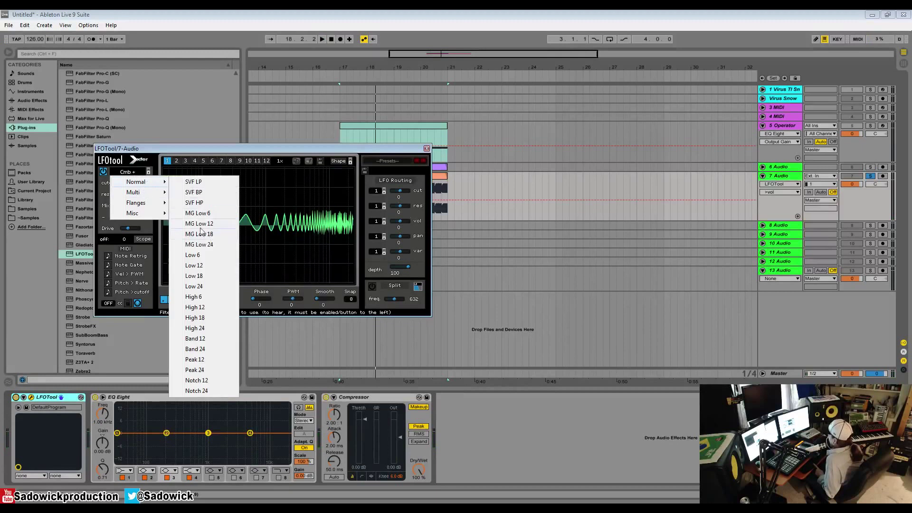
mouse_move(150, 204)
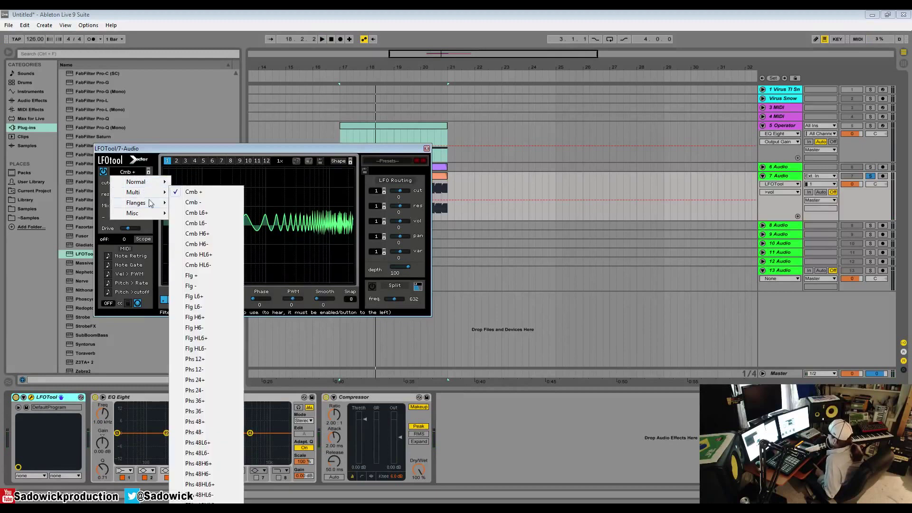
left_click(194, 411)
key("space")
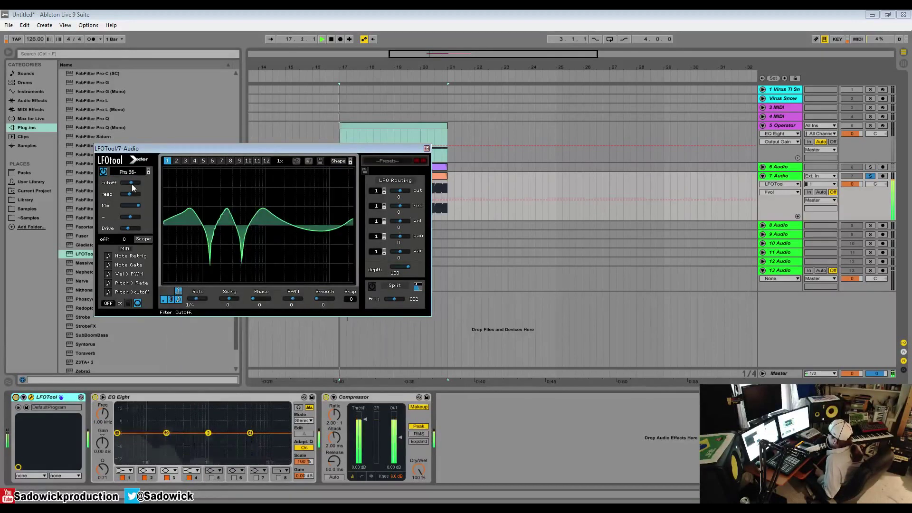
key("space")
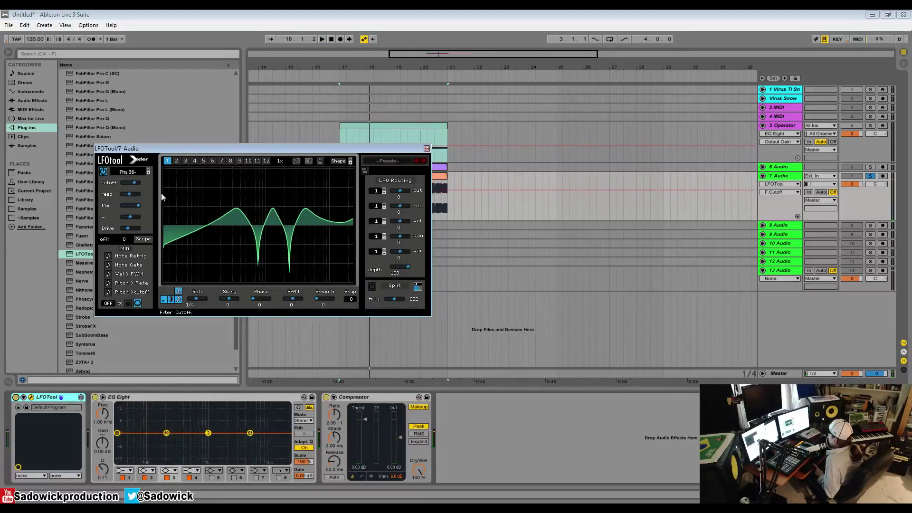
Change the filter type to Combs and lower its cutoff while auditioning 7 Audio
left_click(127, 172)
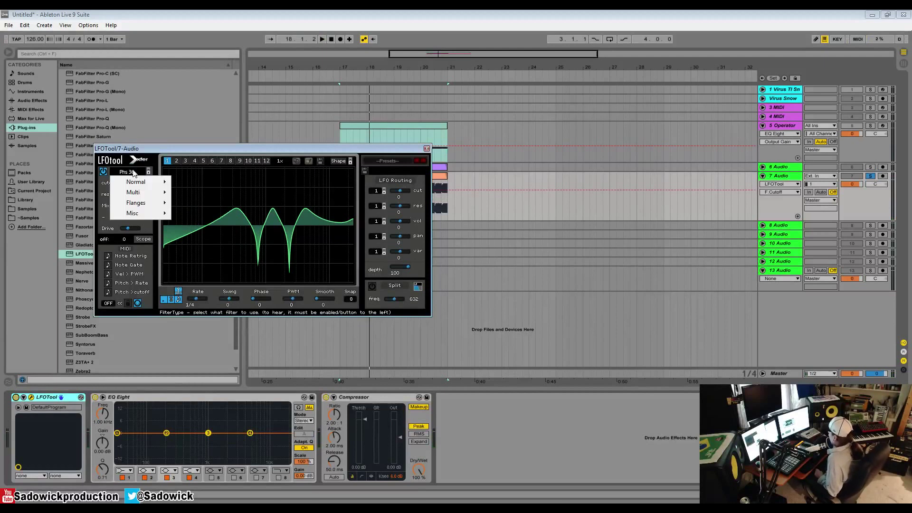
mouse_move(146, 211)
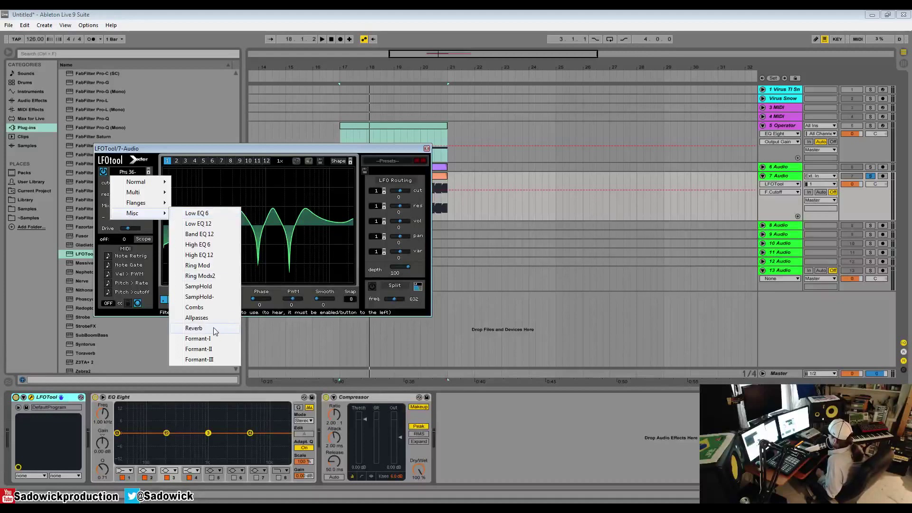
left_click(216, 308)
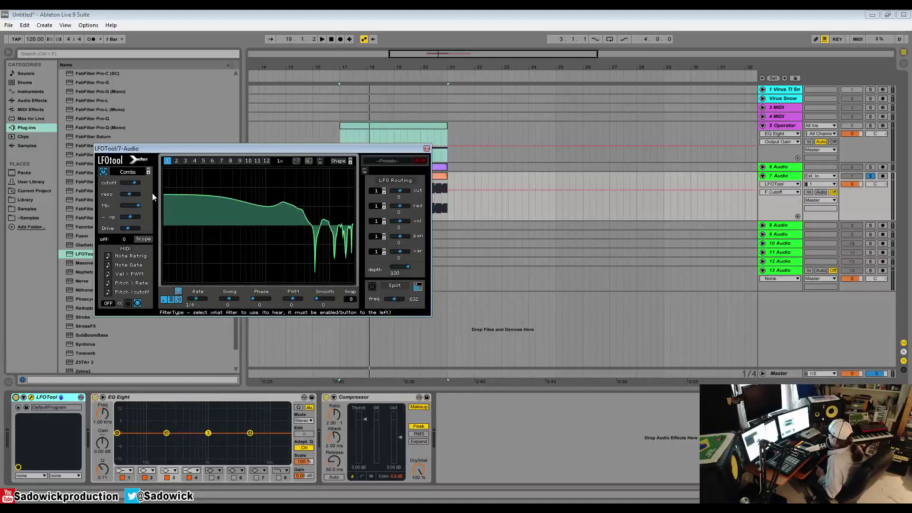
key("space")
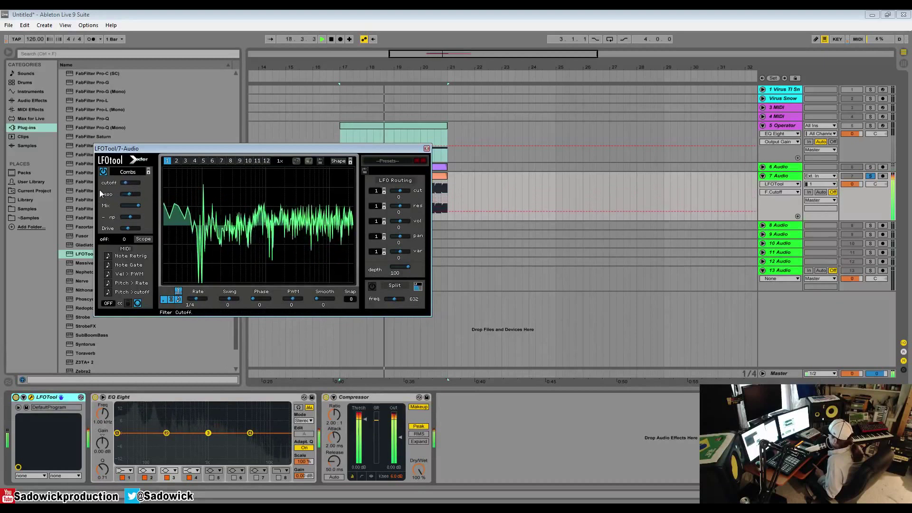
key("space")
Change the filter type to Reverb and adjust its cutoff and drive while auditioning 7 Audio
left_click(125, 172)
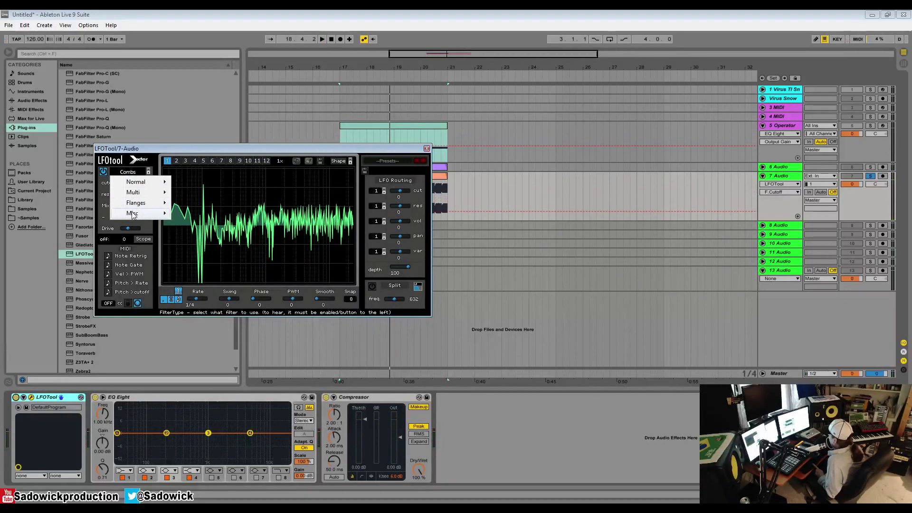
mouse_move(133, 213)
left_click(192, 328)
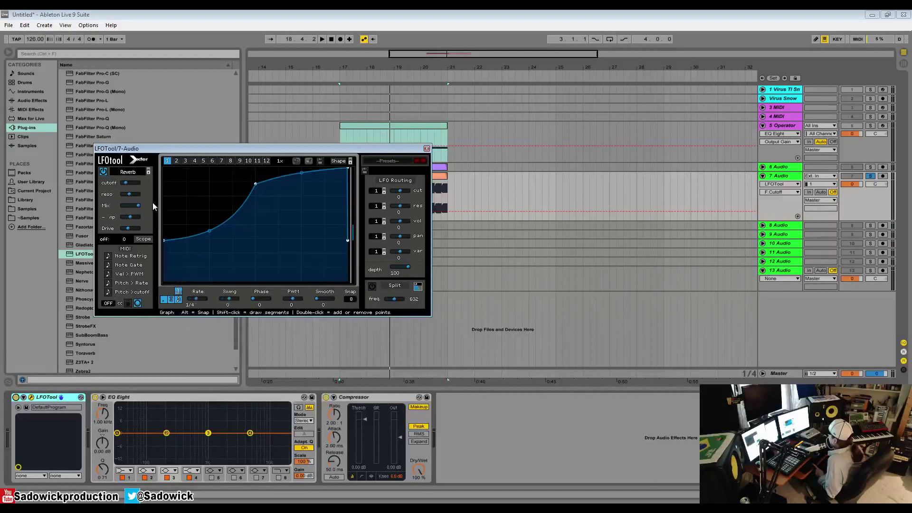
key("space")
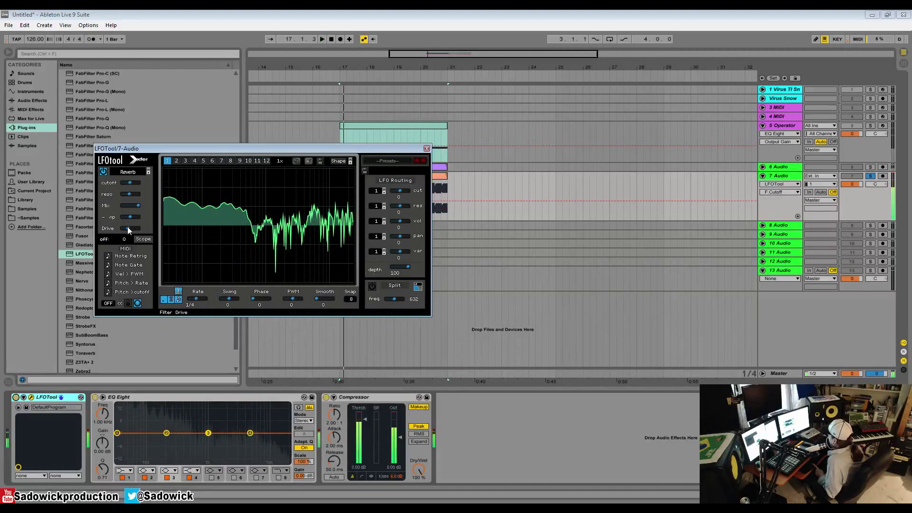
mouse_move(128, 228)
left_mouse_down()
mouse_move(115, 237)
mouse_move(126, 239)
left_mouse_up()
key("space")
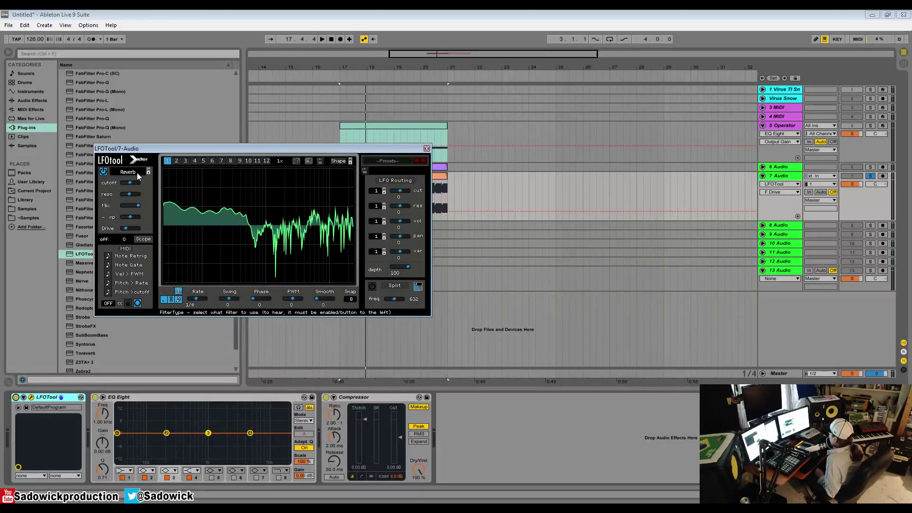
Change the filter type to Formant-I and sweep its cutoff while auditioning 7 Audio
left_click(137, 173)
mouse_move(140, 213)
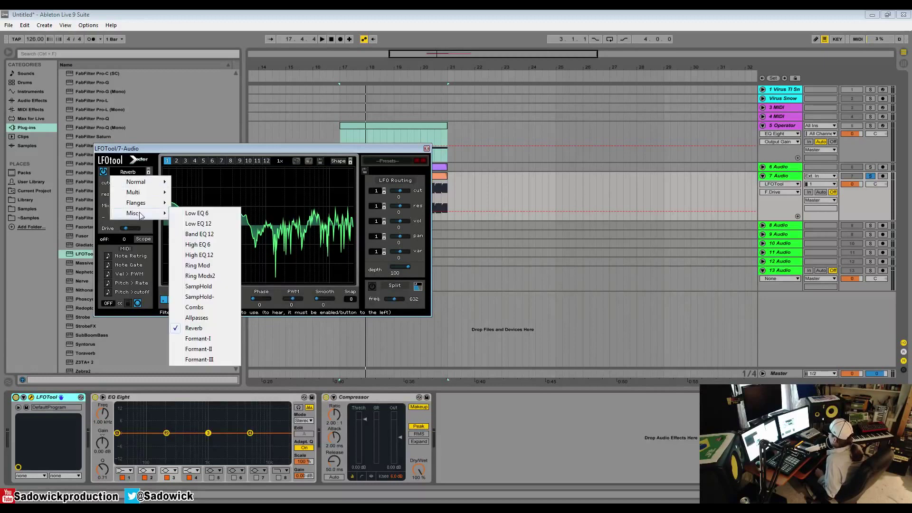
left_click(205, 339)
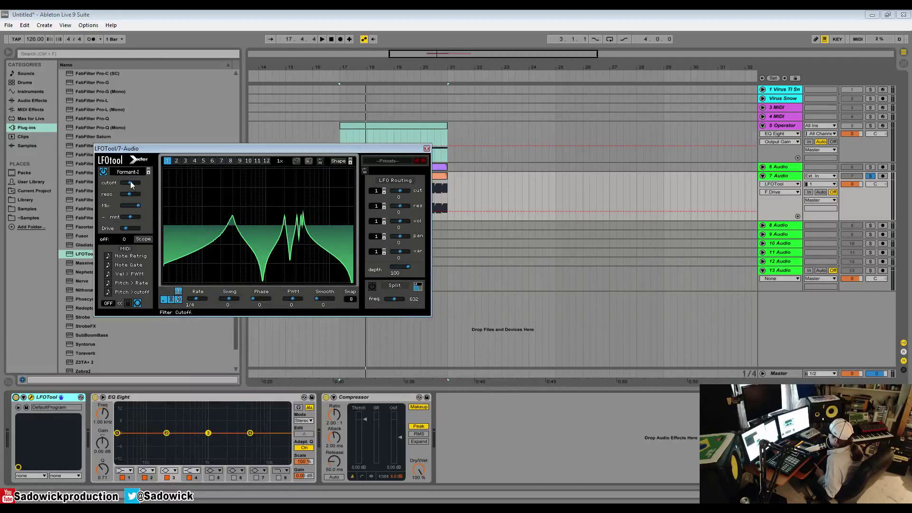
key("space")
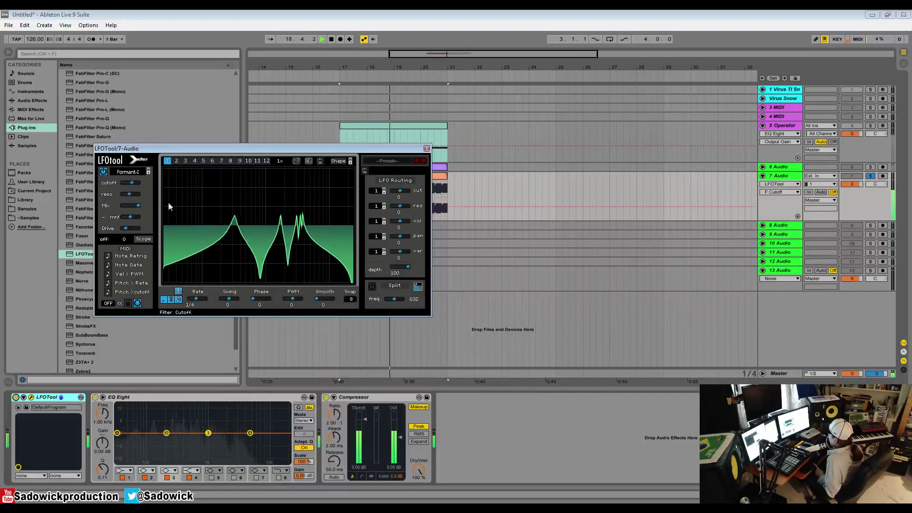
Change the filter type to Formant-II and restart playback of 7 Audio
left_click(148, 173)
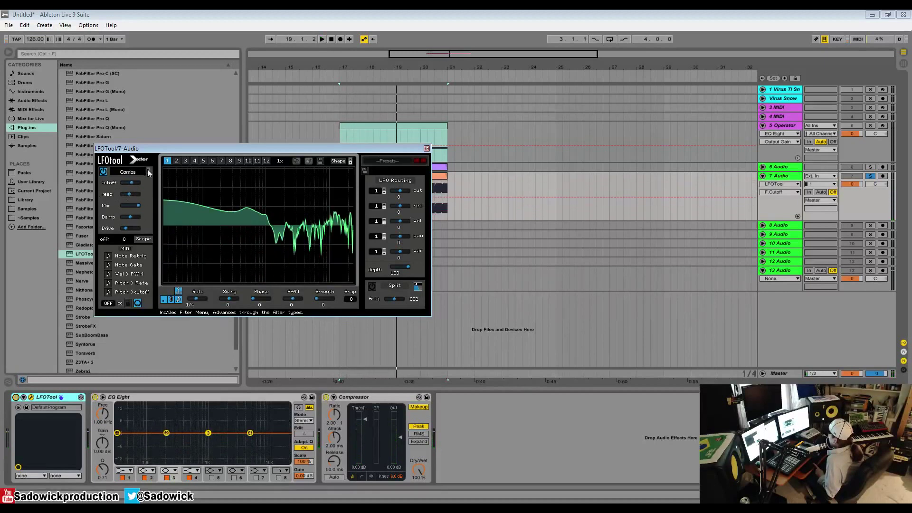
left_click(135, 176)
mouse_move(144, 215)
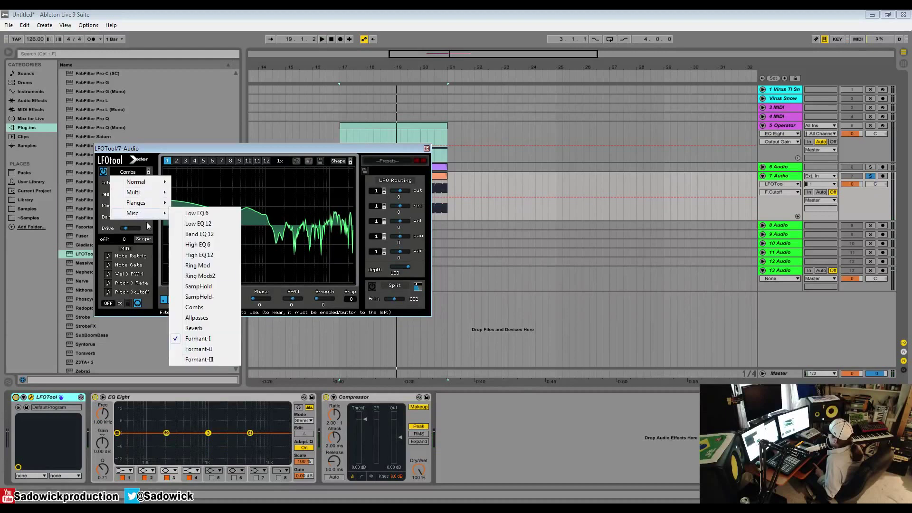
left_click(216, 353)
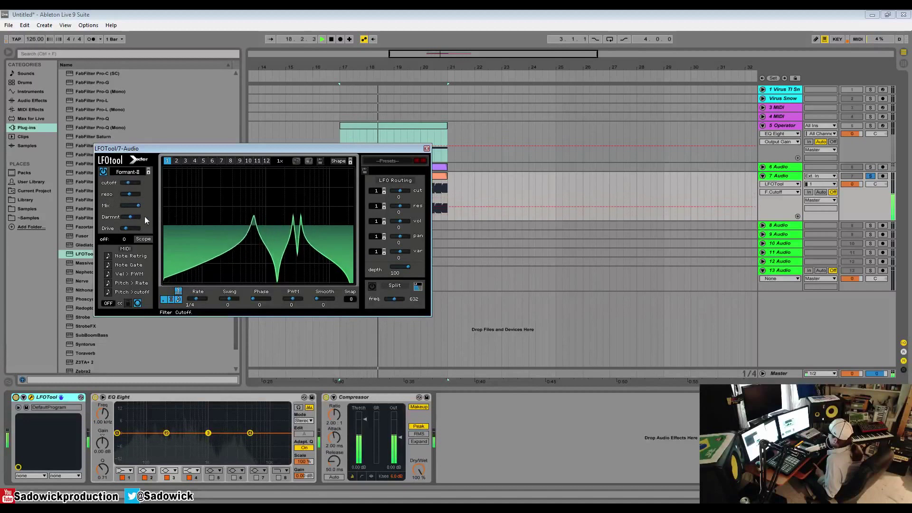
Sweep the Formant-II filter's cutoff during playback while lowering its variable parameter and raising its drive above halfway
left_click_drag(145, 217, 165, 218)
left_click_drag(128, 183, 158, 185)
left_click_drag(136, 217, 63, 220)
left_click_drag(126, 183, 134, 183)
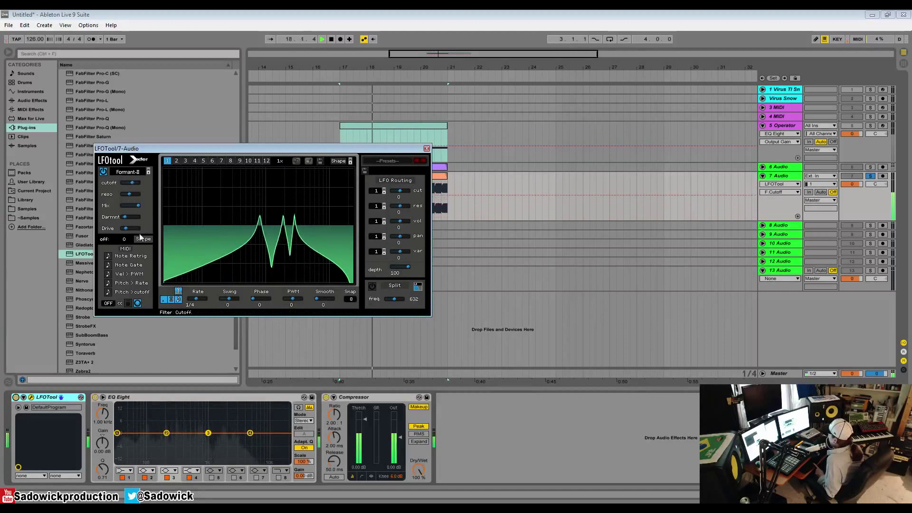
left_click_drag(130, 231, 172, 229)
left_click_drag(129, 184, 111, 212)
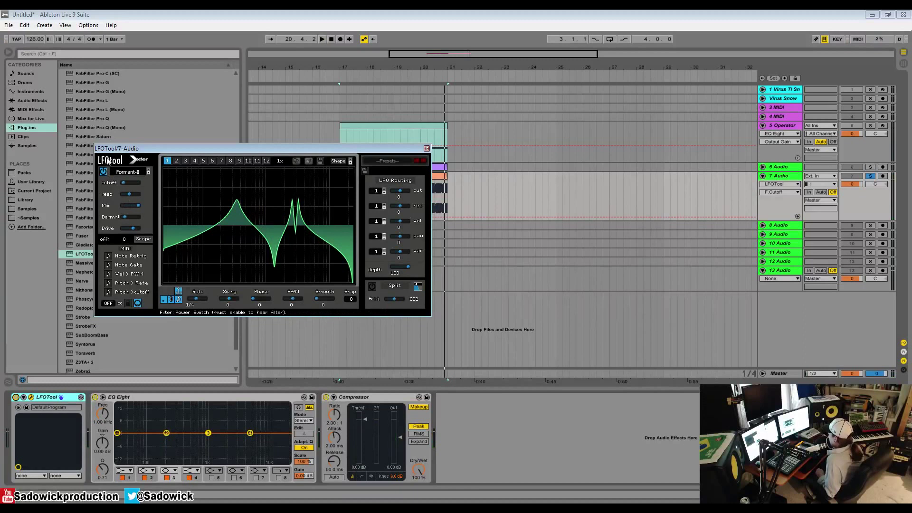
left_click(120, 173)
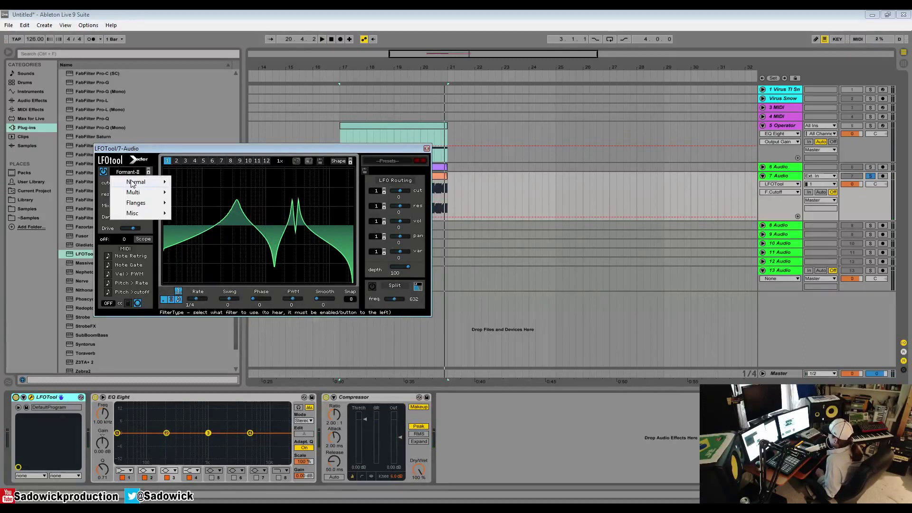
mouse_move(139, 195)
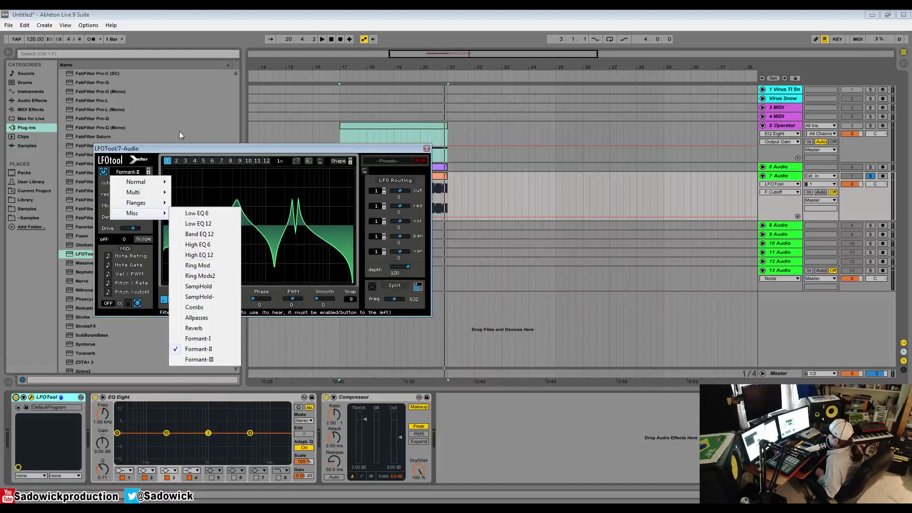
left_click(190, 148)
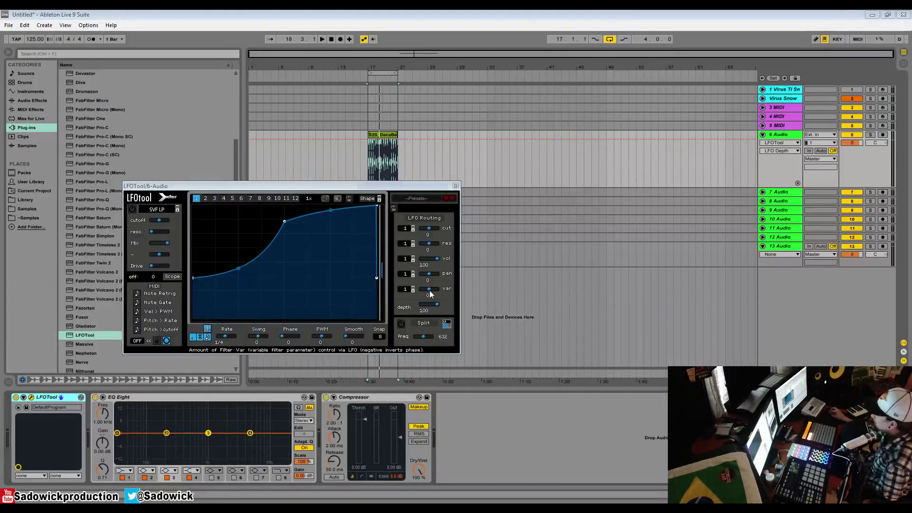
Set the LFO's var routing to 15 and reshape graph 1 to rise from zero at its start to maximum at its midpoint
left_click_drag(429, 289, 437, 291)
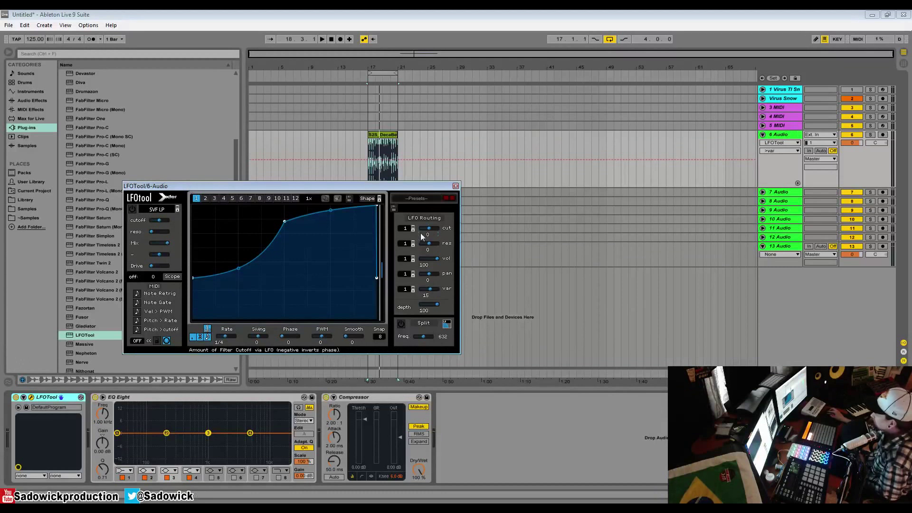
left_click(436, 259)
left_click_drag(284, 221, 285, 202)
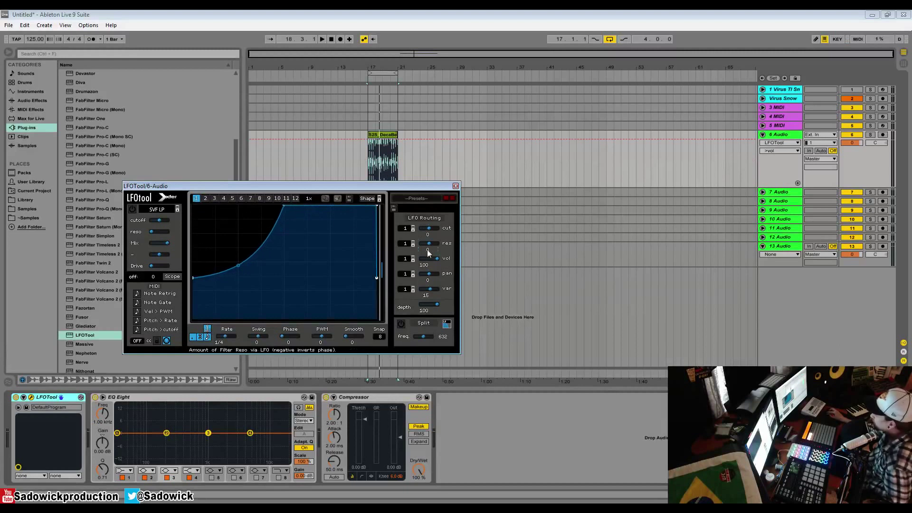
key("space")
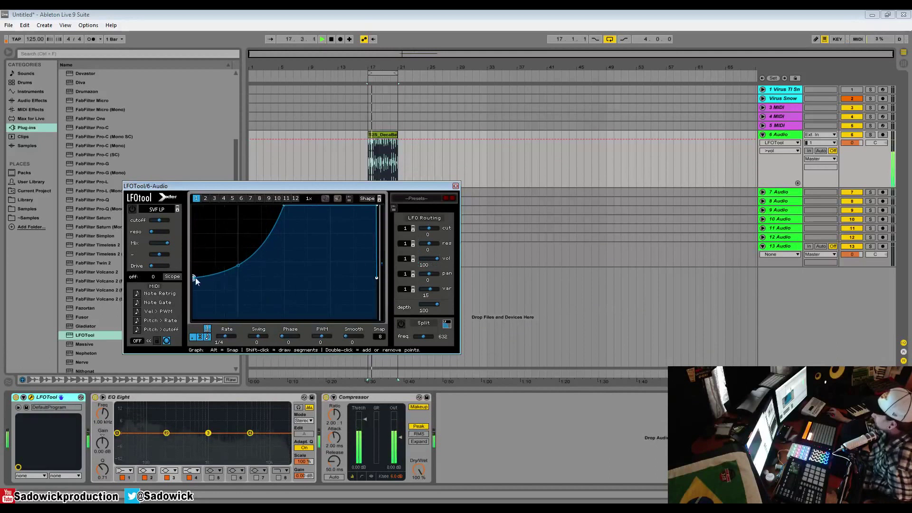
left_click_drag(193, 278, 193, 320)
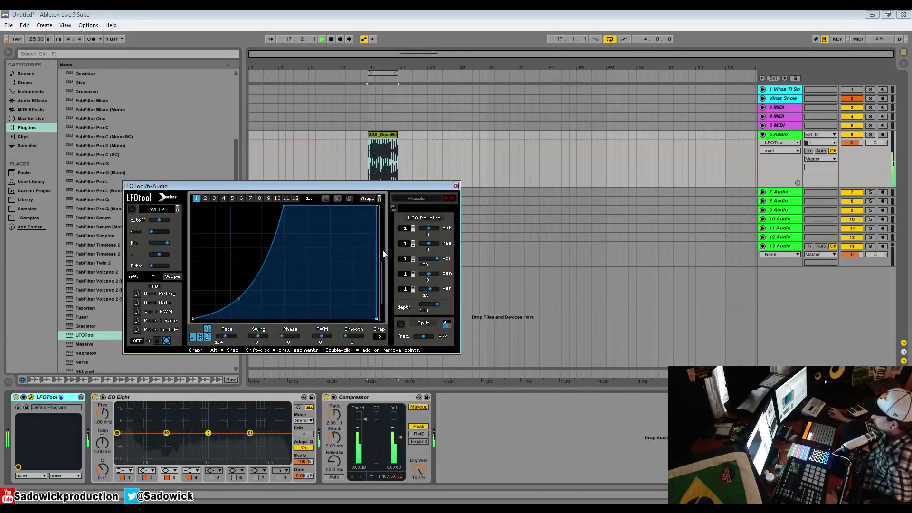
Compare the LFO's vol routing at different amounts up to 100 during playback, and reset it to 0
double_click(438, 260)
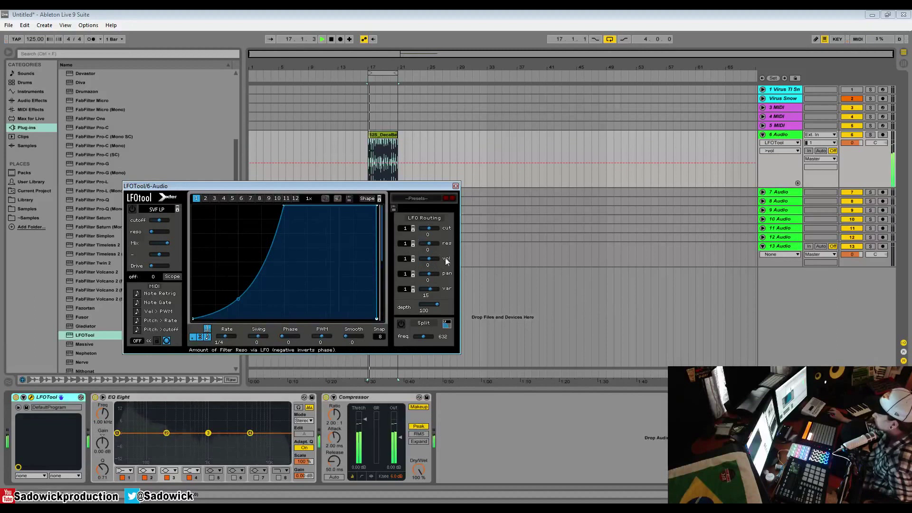
left_click_drag(429, 262, 532, 262)
left_click_drag(438, 260, 394, 272)
key("space")
double_click(427, 261)
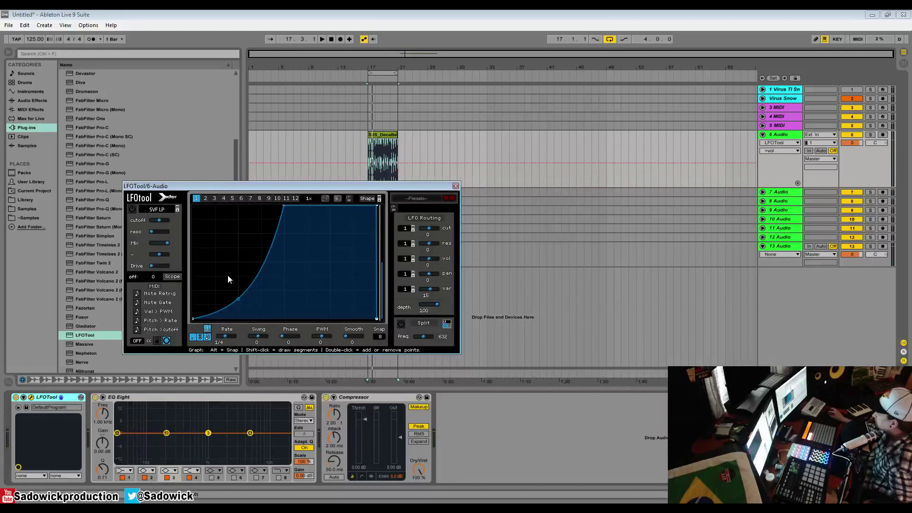
Enable the SVF LP filter and route graph 2 to its cutoff with an amount of 52 while auditioning 6 Audio
left_click(206, 199)
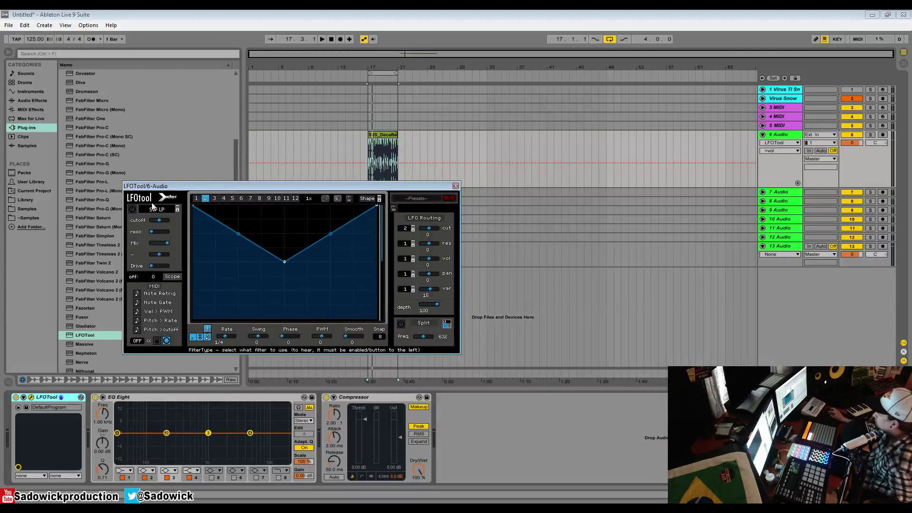
left_click(134, 209)
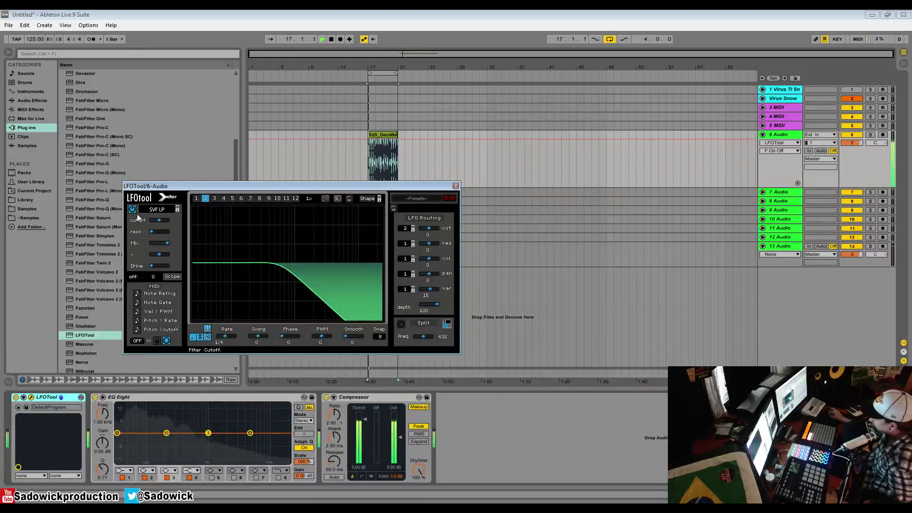
left_click_drag(429, 229, 457, 230)
key("space")
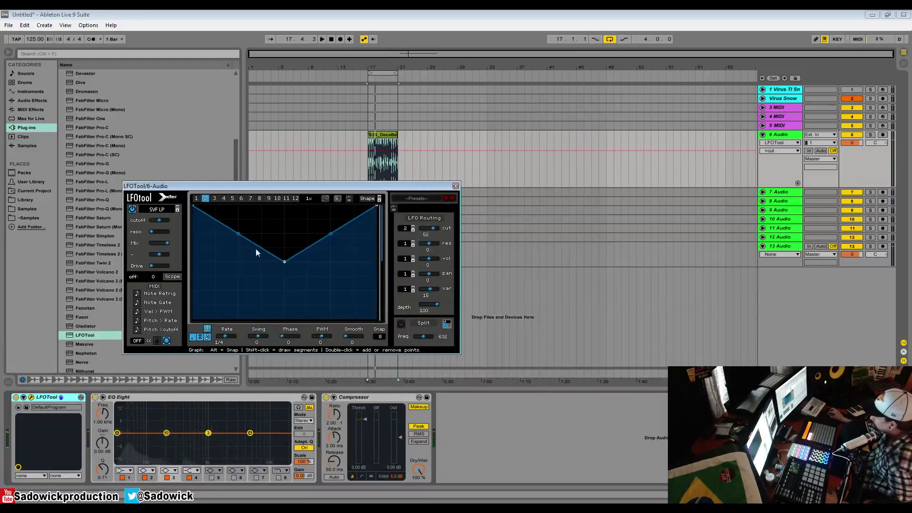
Lower graph 2's midpoint to zero and audition the resulting cutoff modulation
left_click_drag(287, 262, 287, 324)
key("space")
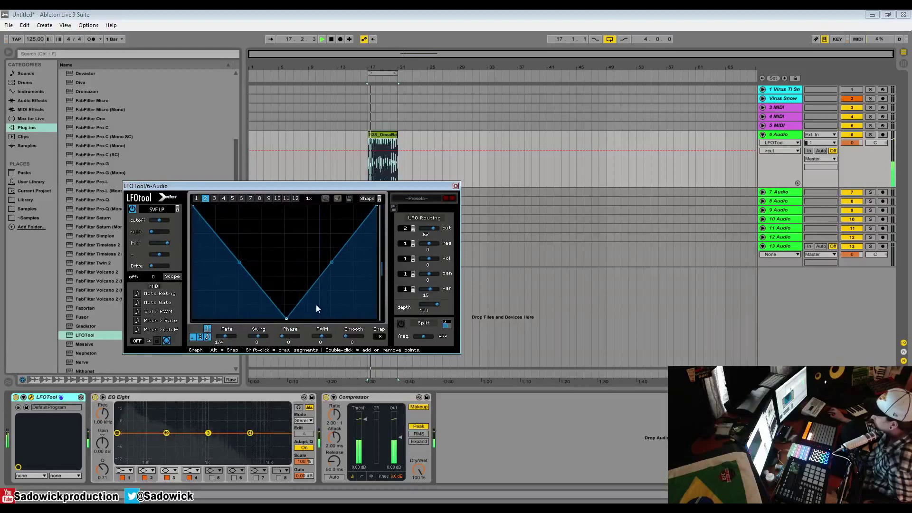
key("space")
Replace graph 2 with the basic sine shape and audition the filter modulation
left_click(369, 198)
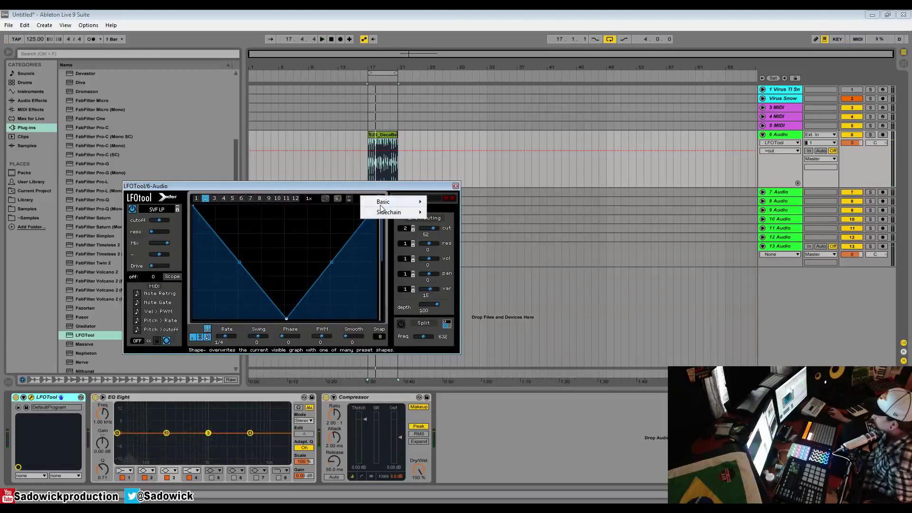
mouse_move(385, 202)
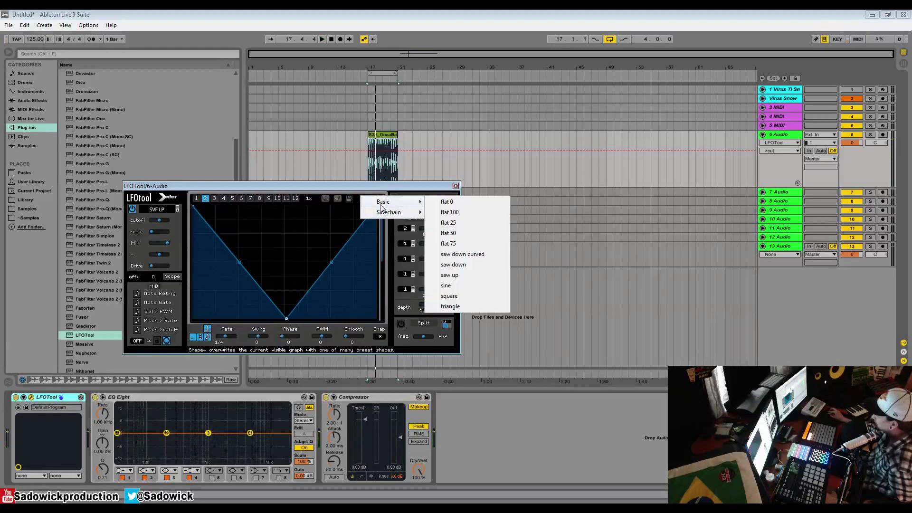
left_click(449, 285)
key("space")
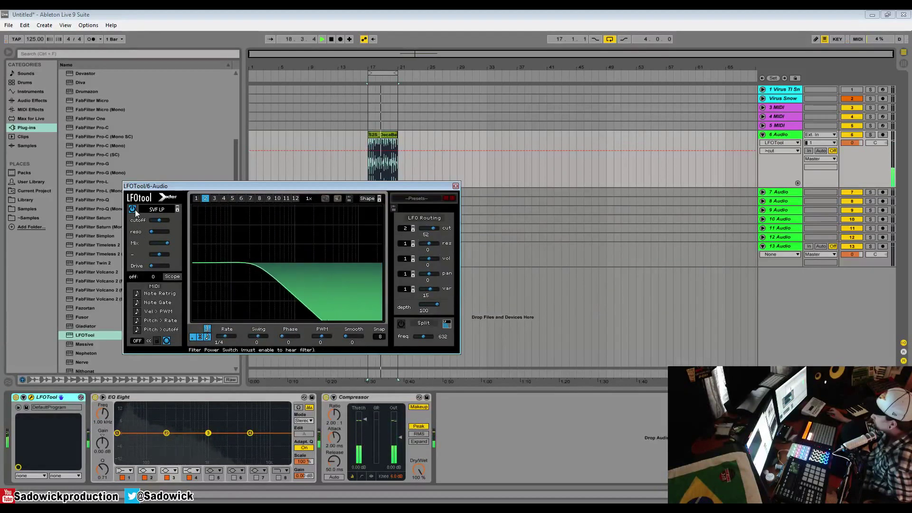
key("space")
Lower the SVF LP filter's cutoff and, after trying 100, set the LFO's cut routing to 77 during playback
left_click_drag(431, 230, 485, 231)
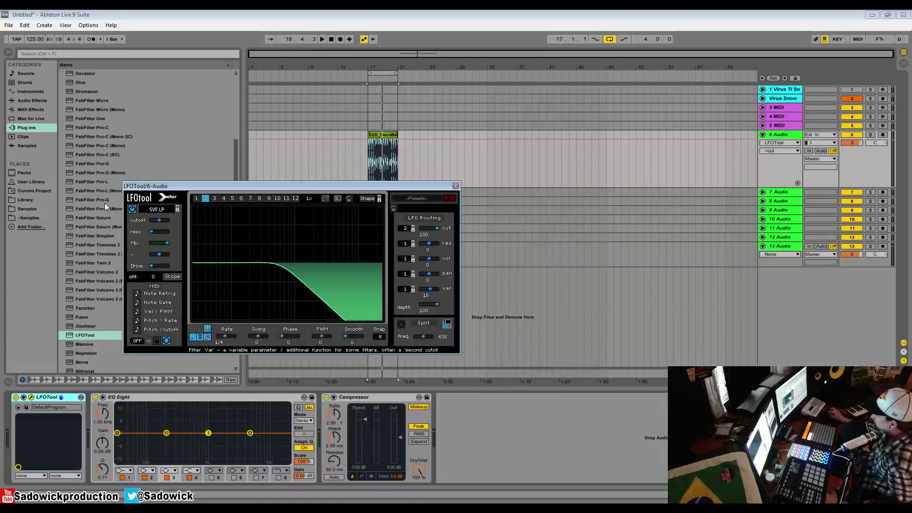
key("space")
left_click_drag(161, 221, 153, 226)
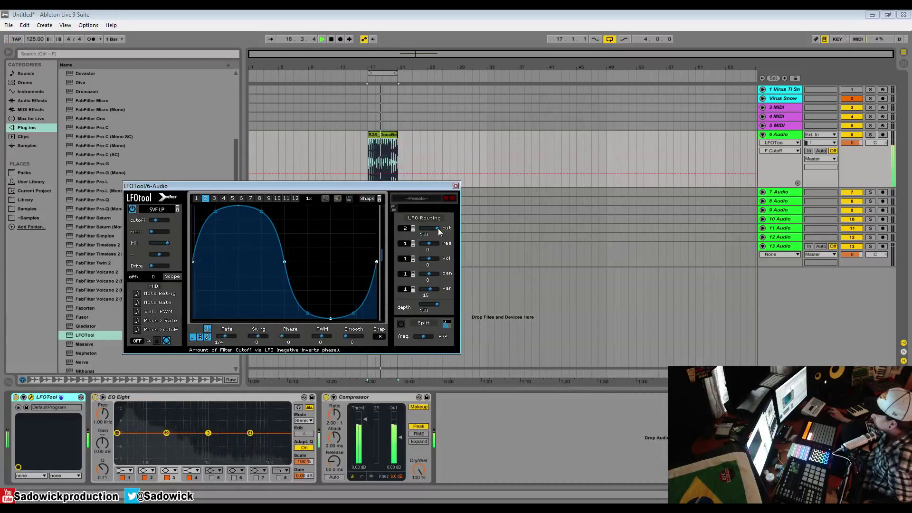
left_click_drag(438, 228, 423, 233)
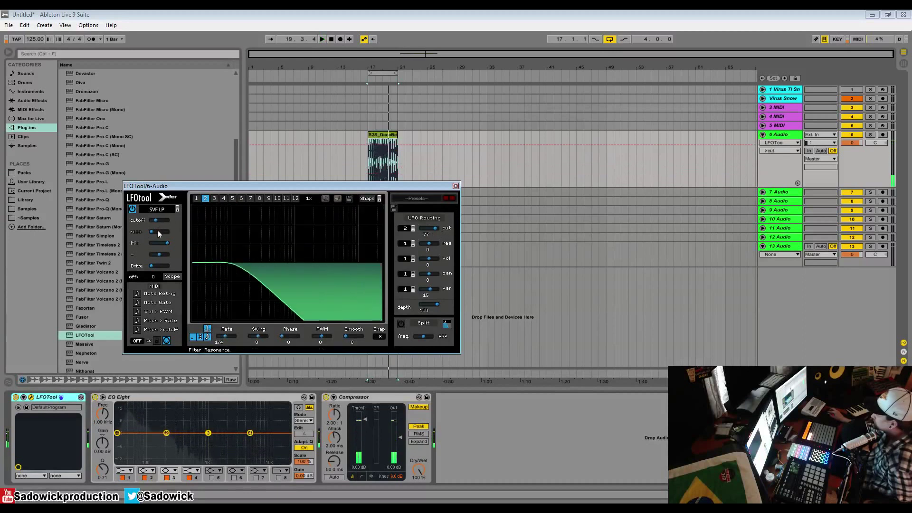
Raise the SVF LP filter's resonance and cutoff while auditioning the modulated sound
left_click_drag(159, 231, 200, 236)
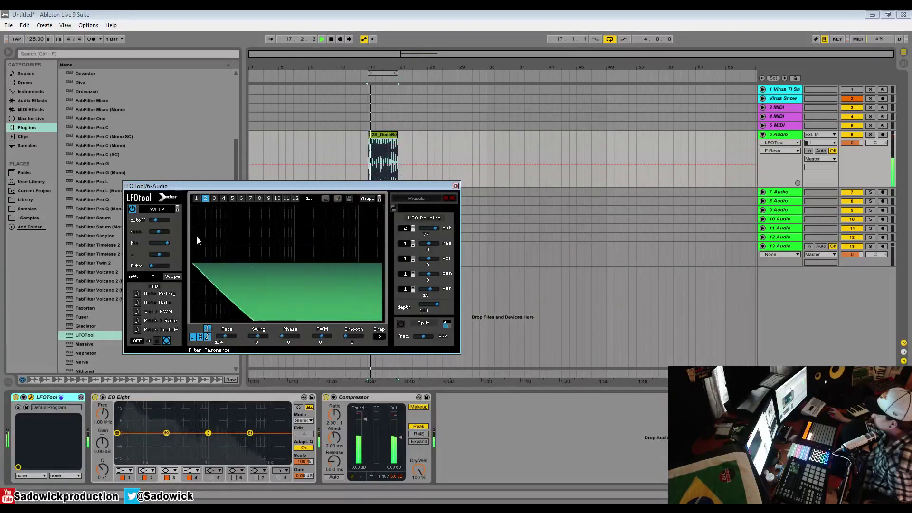
left_click_drag(154, 219, 180, 223)
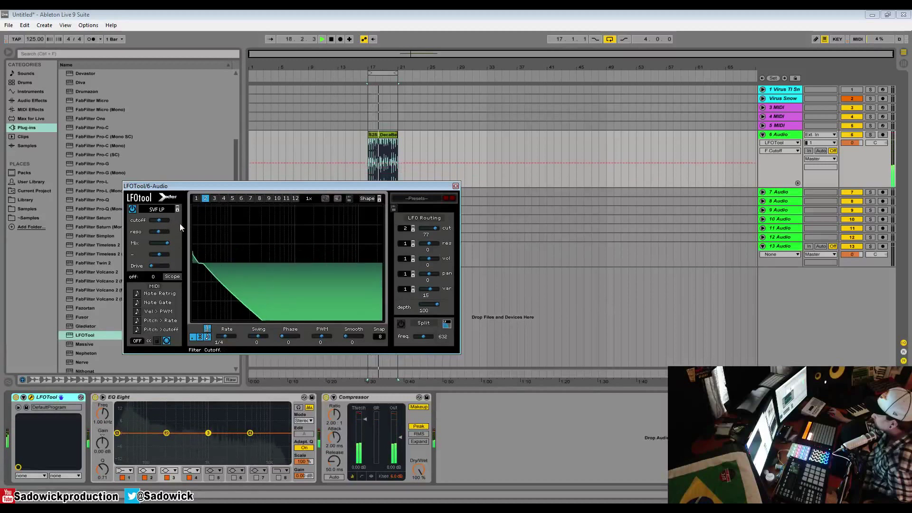
key("space")
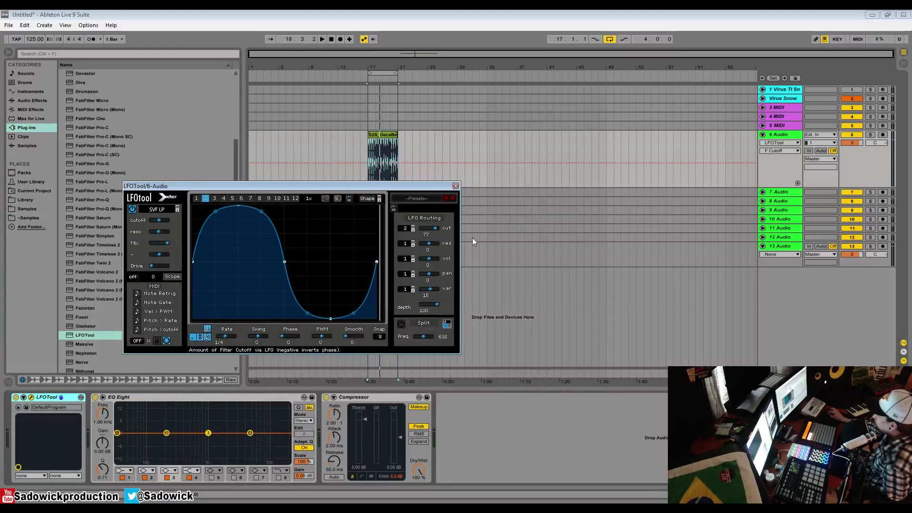
Set the LFO's resonance routing to 58, reset the cut routing to 0, and audition the resonance modulation
left_click_drag(431, 243, 465, 249)
left_click(437, 229)
key("super")
key("super")
left_click(435, 229, "ctrl")
key("space")
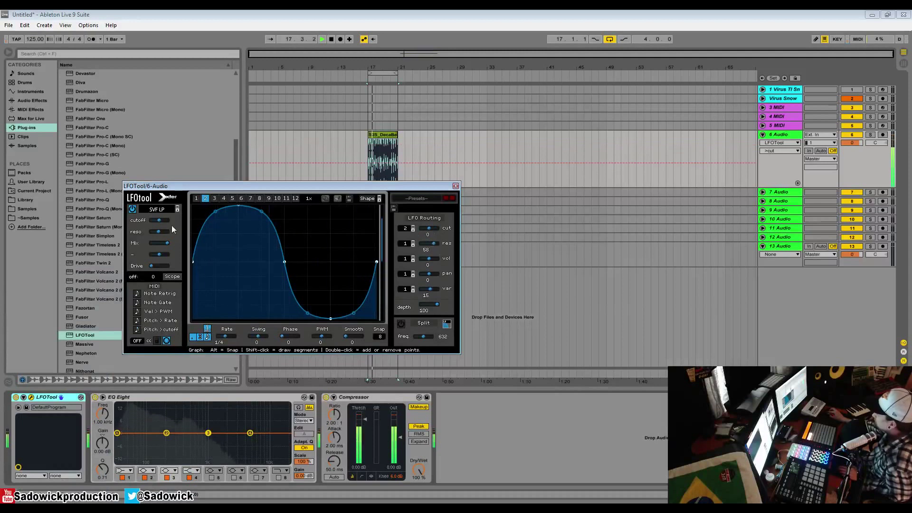
mouse_move(135, 212)
key("space")
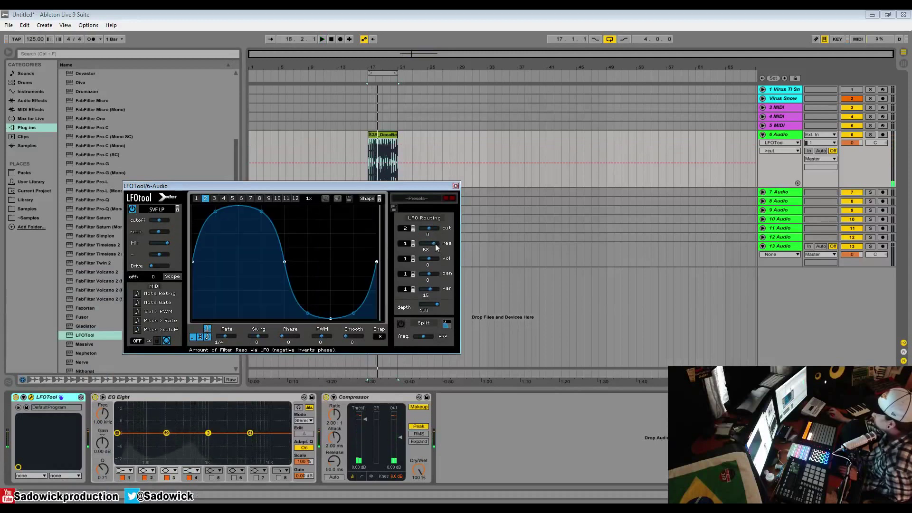
Set the resonance routing to 100, and during playback raise the filter cutoff and set the cut routing to 35
left_click_drag(435, 244, 465, 247)
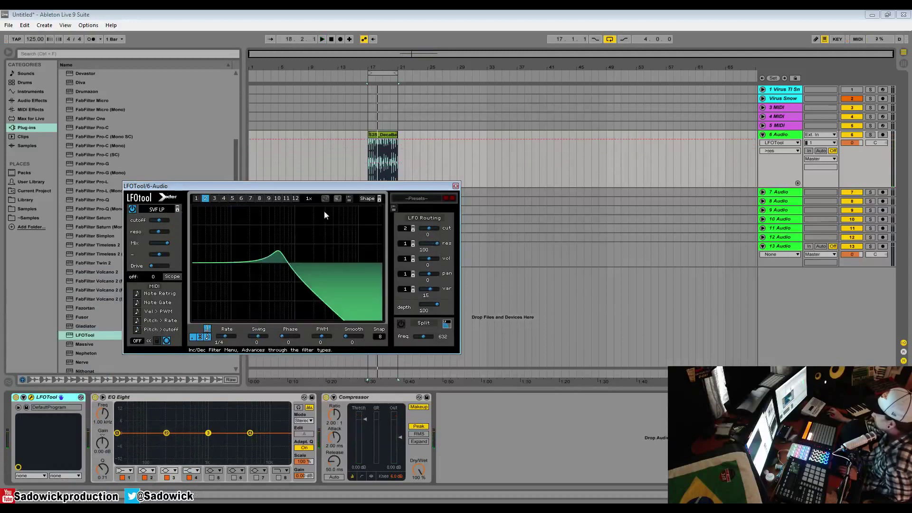
key("space")
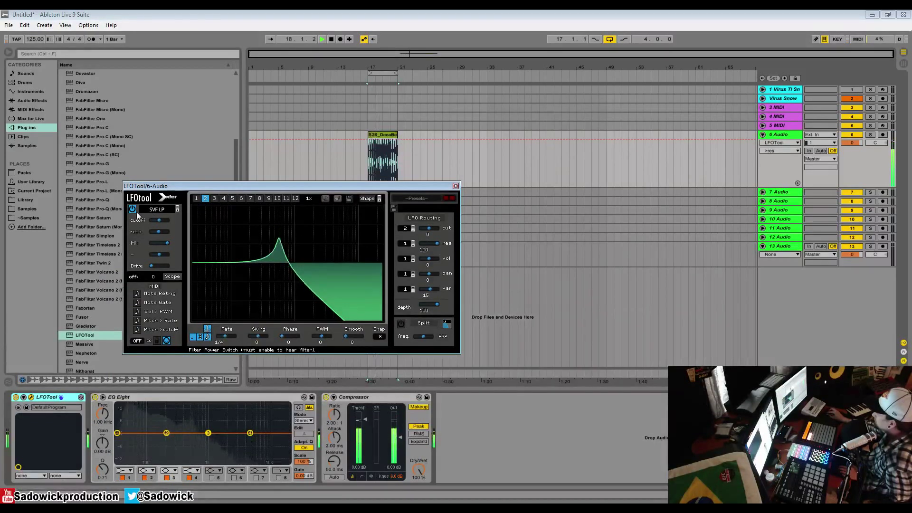
left_click_drag(159, 220, 182, 223)
left_click_drag(431, 229, 447, 232)
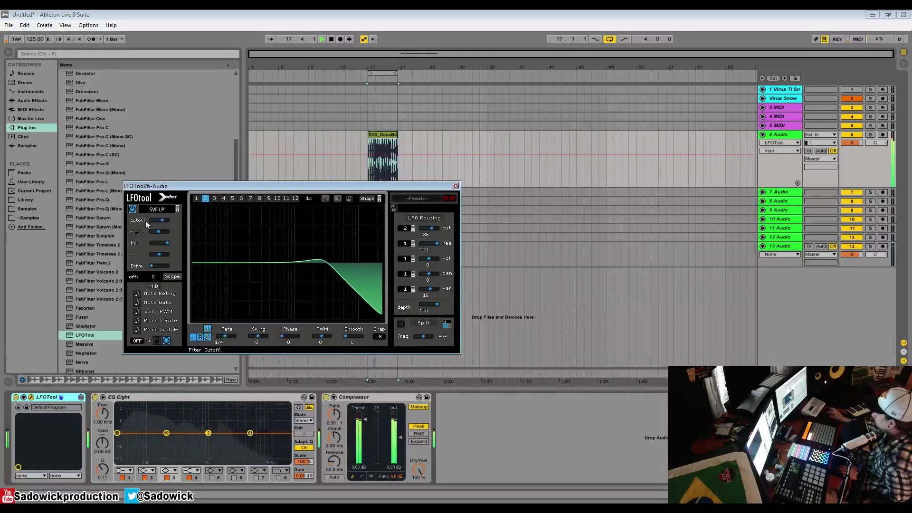
Try a volume routing amount of 49 and reset it to 0 after listening
left_click_drag(431, 260, 457, 263)
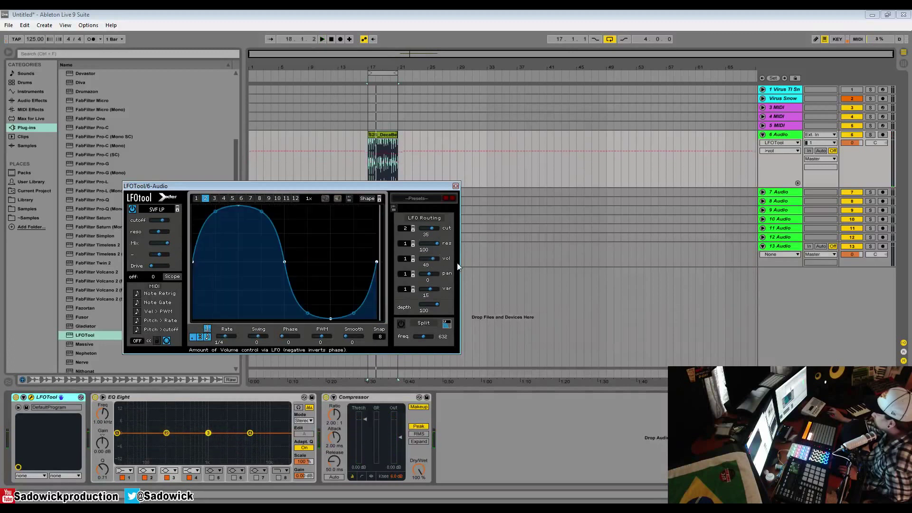
key("space")
key("space")
double_click(434, 258)
Assign graph 2 to the resonance and volume routings and audition the filter modulation
left_click_drag(405, 259, 416, 241)
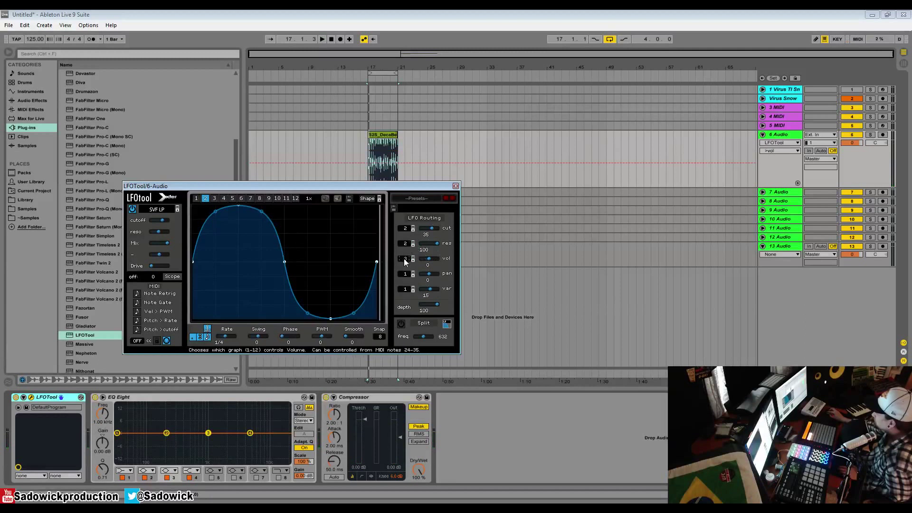
left_click(413, 260)
key("space")
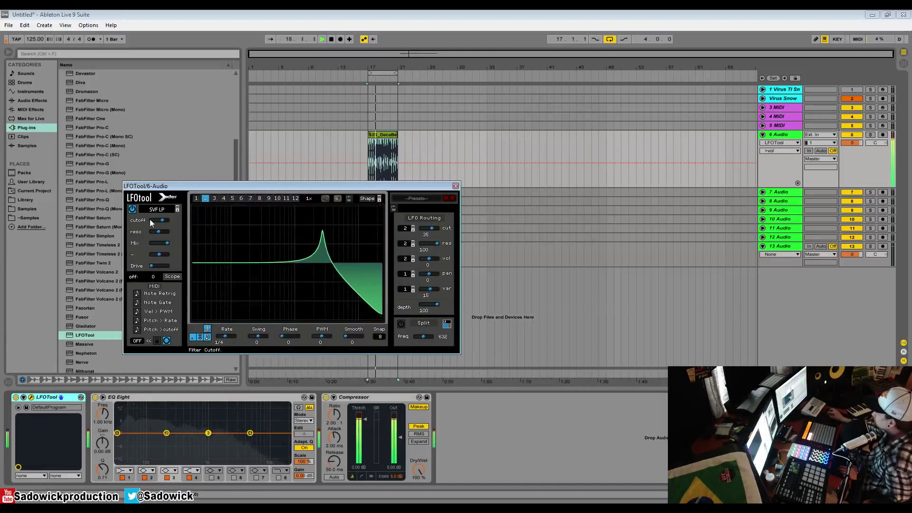
key("space")
Assign graph 1 to the volume routing and set its amount to 72 while auditioning with graph 1 displayed
left_click_drag(404, 258, 404, 280)
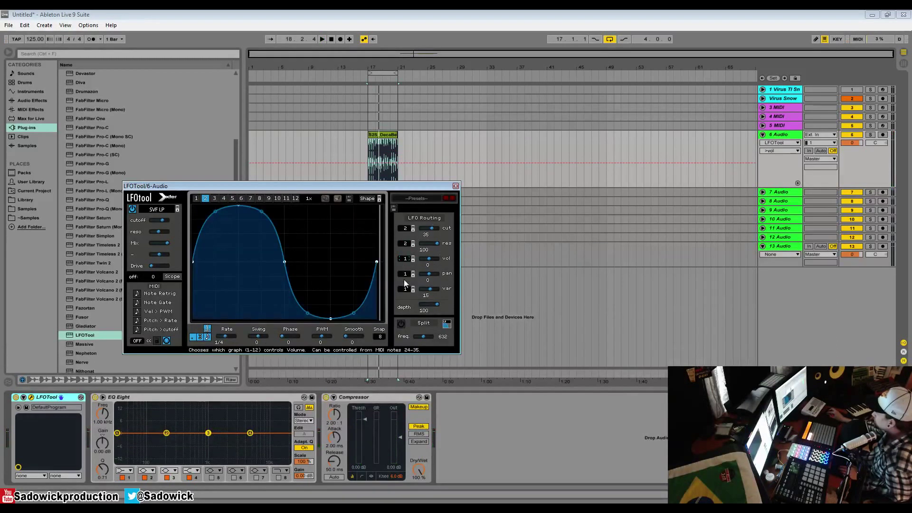
left_click(197, 198)
key("space")
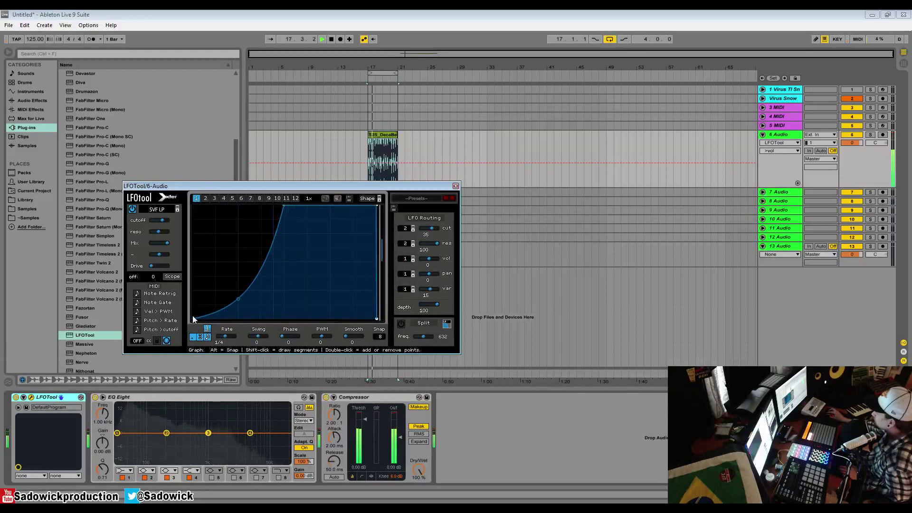
left_click_drag(430, 258, 466, 261)
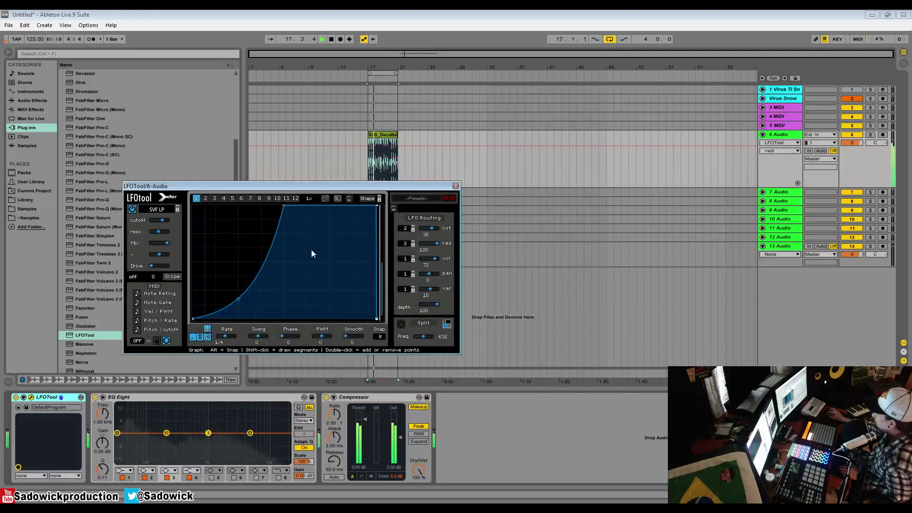
Lower the SVF LP filter's cutoff slightly during playback, then stop the audition
mouse_move(170, 218)
left_click_drag(162, 221, 155, 229)
key("space")
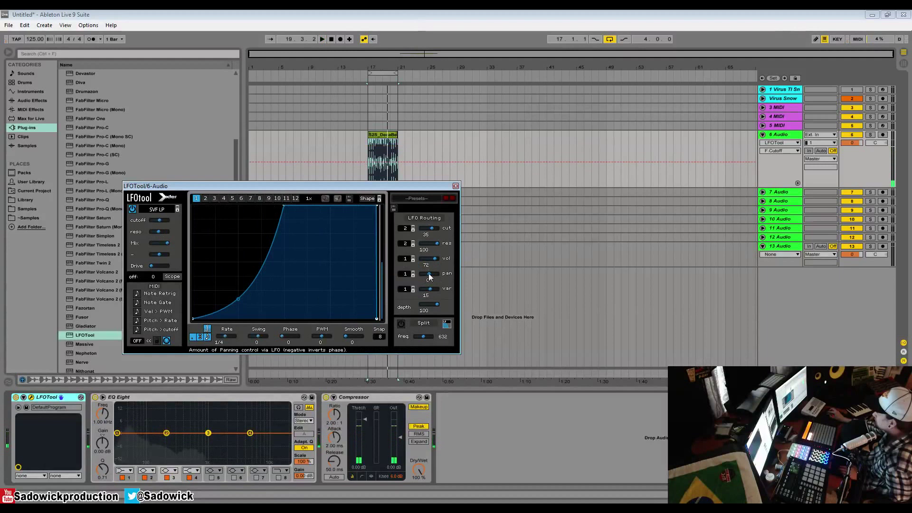
Assign graph 3 to the pan routing and lower that graph's midpoint during playback
left_click_drag(408, 274, 418, 257)
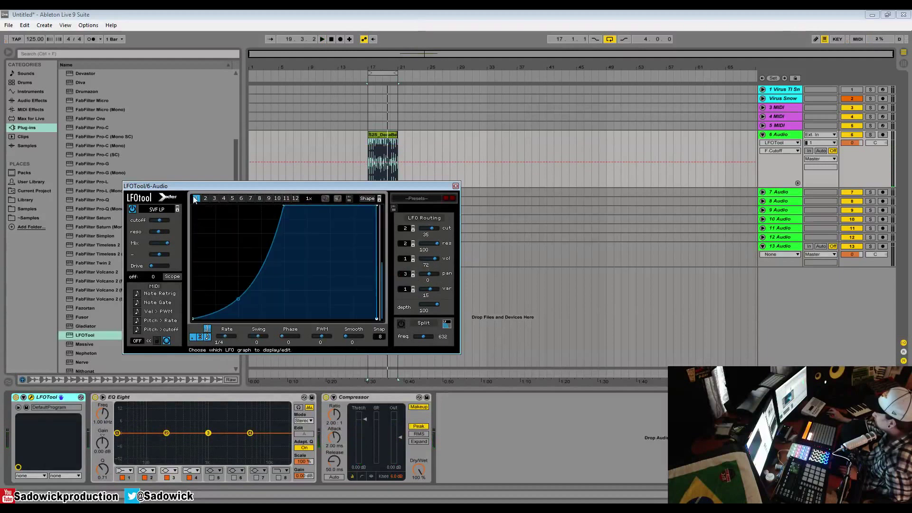
left_click(214, 198)
key("space")
left_click_drag(285, 263, 287, 282)
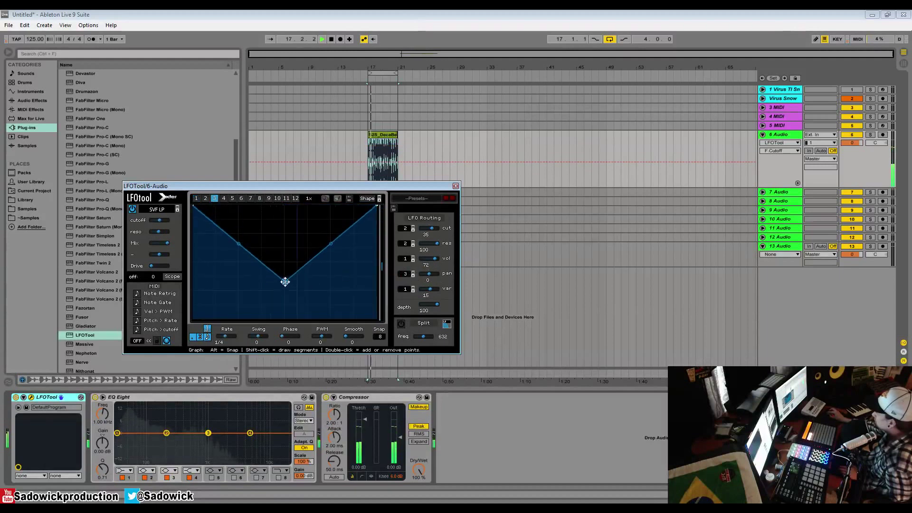
Set the pan routing to 52 after trying 79, audition the combined modulation, and review graphs 2 and 1
left_click_drag(430, 275, 477, 284)
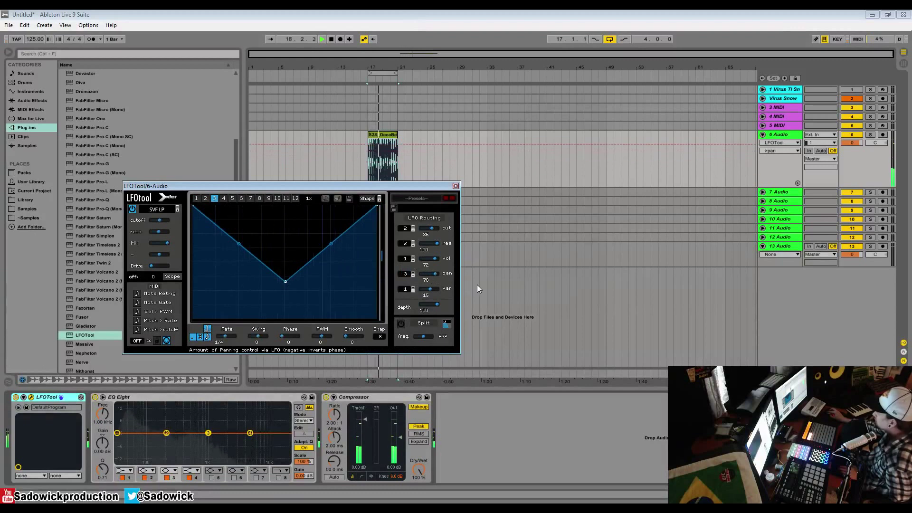
key("space")
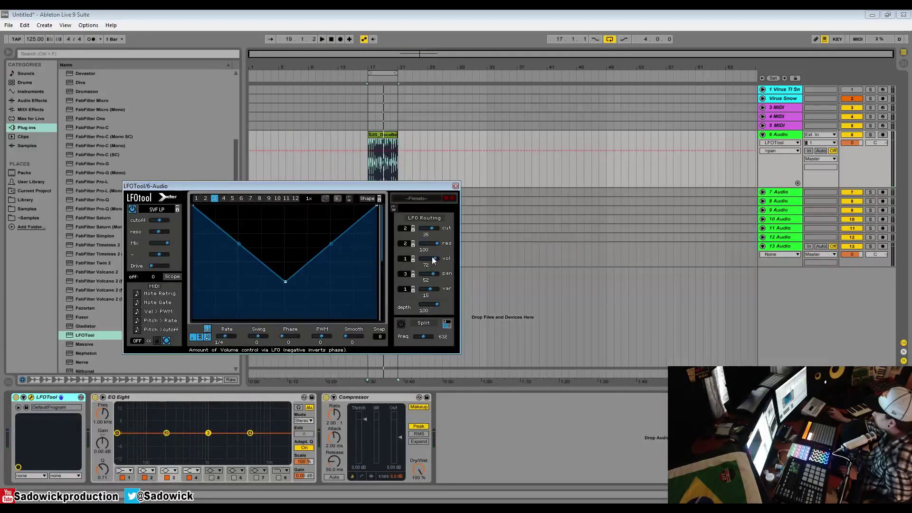
key("space")
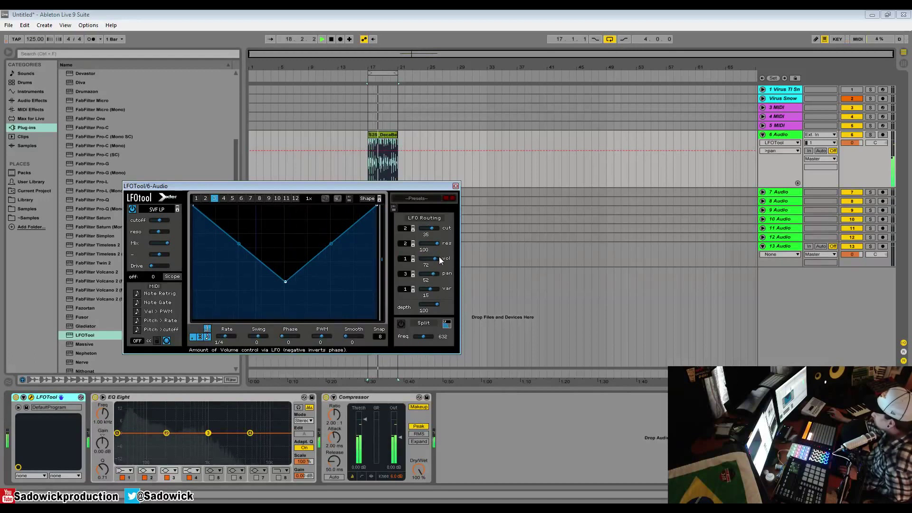
key("space")
left_click(205, 199)
left_click(196, 199)
Replace LFOTool on 6 Audio with a fresh instance and reset its volume routing to 0
left_click(456, 186)
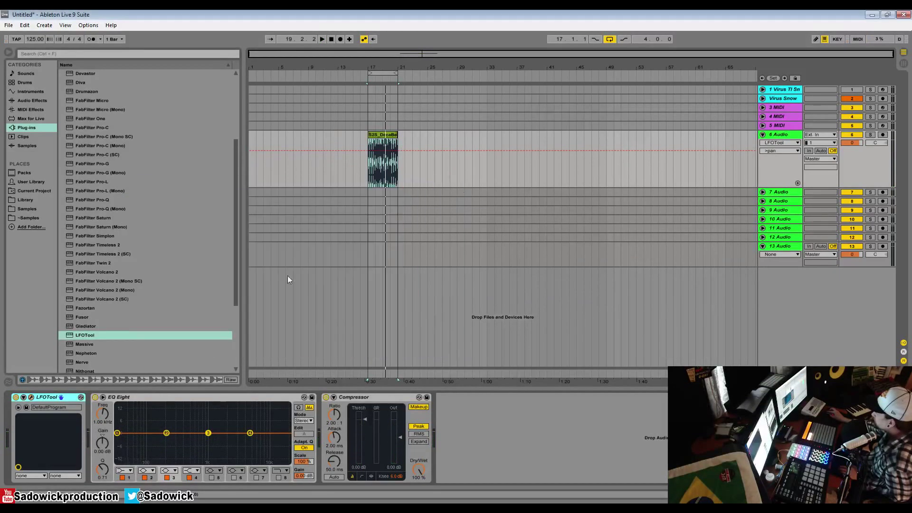
right_click(48, 396)
left_click(59, 402)
double_click(81, 335)
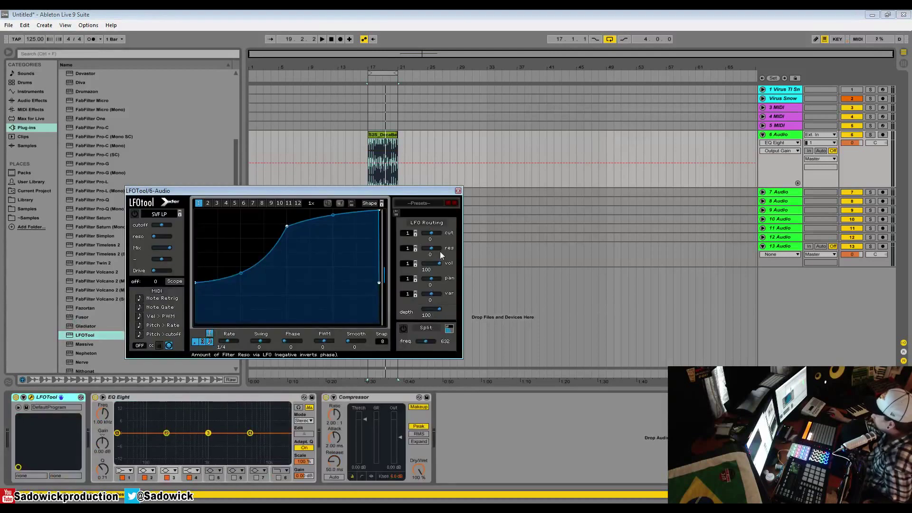
double_click(438, 264)
Reshape graph 1 with its midpoint at maximum, a raised starting point, and an added dip on each side of the peak
key("space")
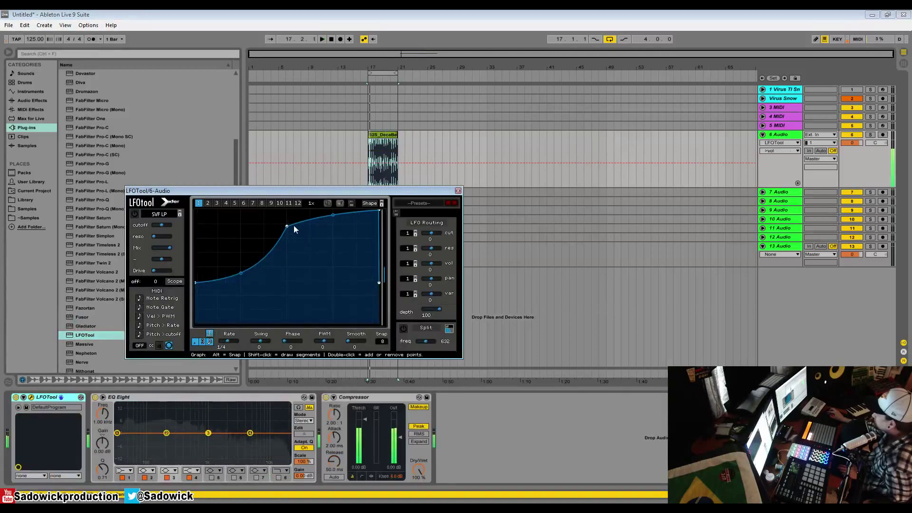
left_click_drag(287, 226, 286, 187)
key("space")
left_click_drag(196, 282, 196, 227)
double_click(265, 280)
double_click(287, 280)
left_click_drag(287, 280, 344, 279)
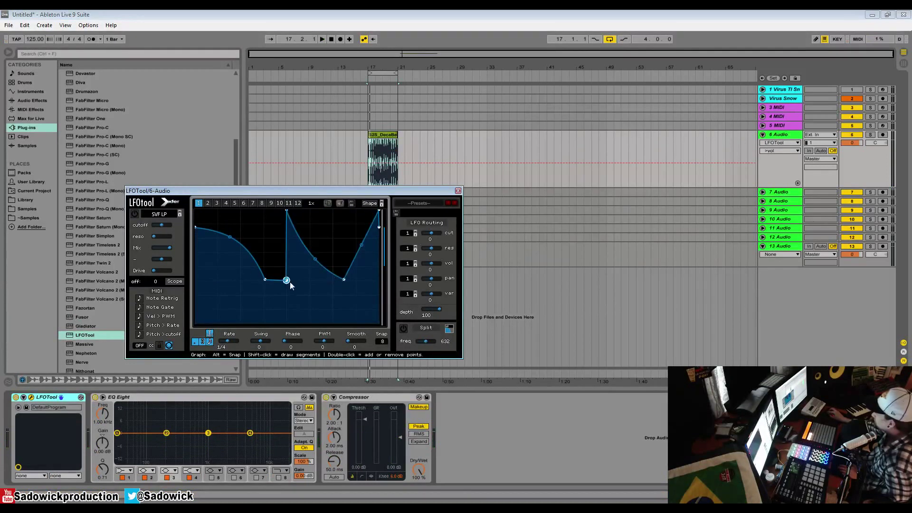
left_click_drag(267, 278, 253, 255)
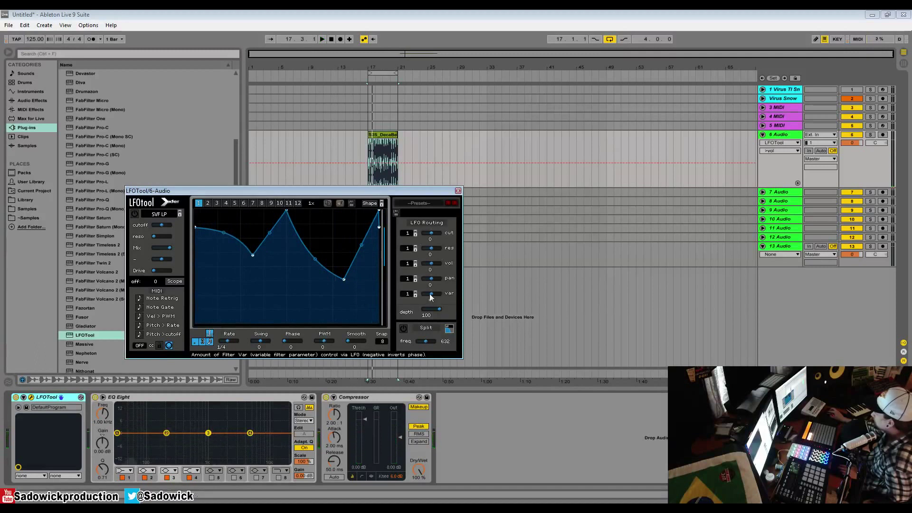
Set the LFO's var routing to 100 and enable the filter with the Multi type LP 12
left_click_drag(431, 294, 440, 294)
left_click(153, 214)
left_click(135, 214)
left_click(153, 212)
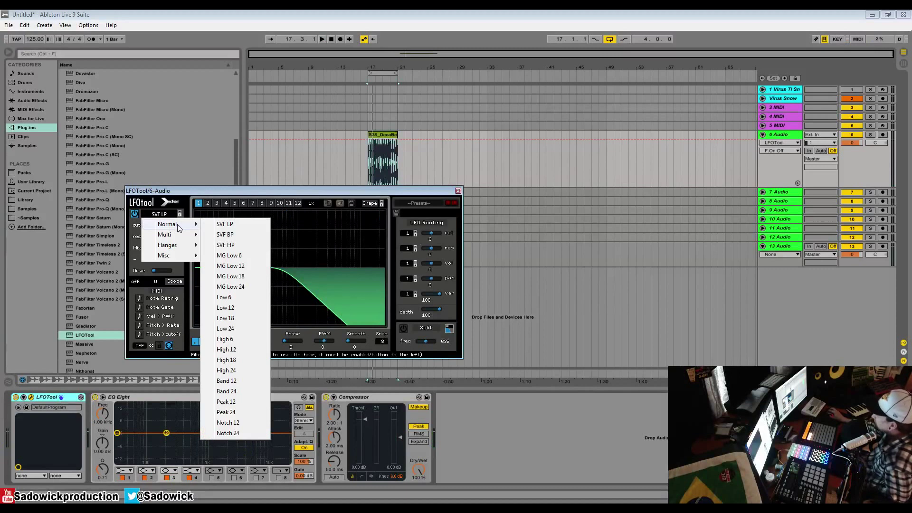
mouse_move(166, 237)
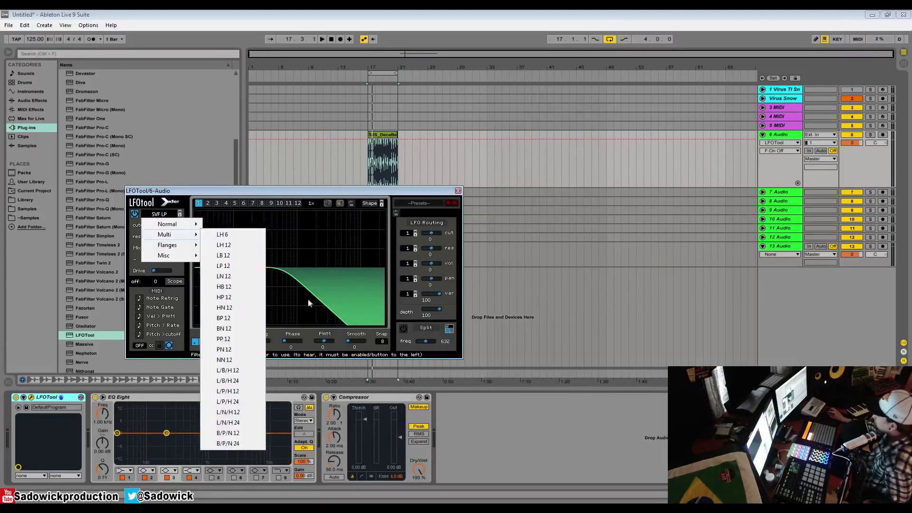
left_click(242, 267)
Adjust the LP 12 filter's variable parameter and set the LFO rate to one bar, auditioning each change
left_click_drag(161, 259, 188, 269)
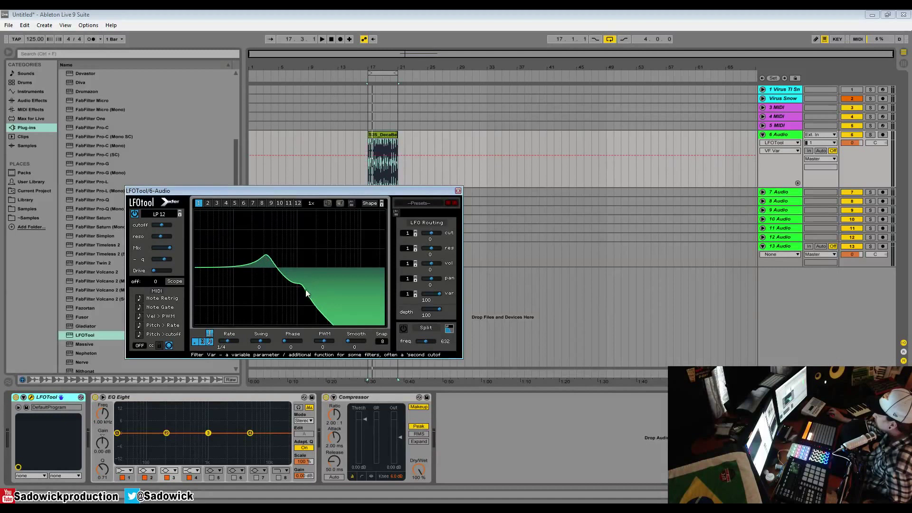
key("space")
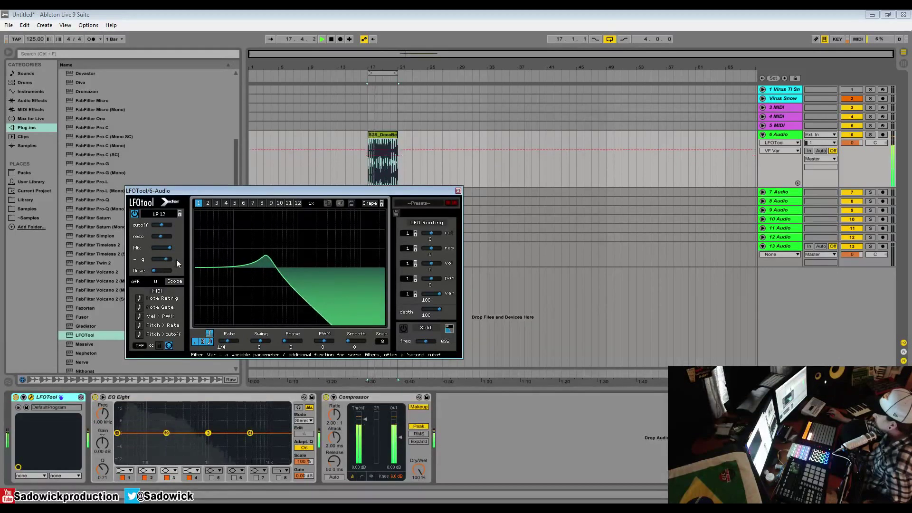
key("space")
left_click(224, 341)
key("space")
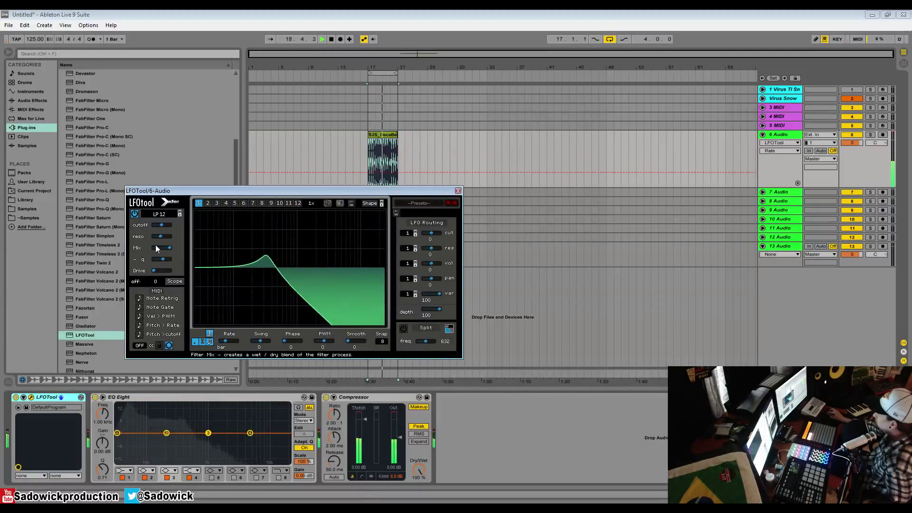
key("space")
Set the LFO's cut routing to 32 and audition the cutoff modulation together with the var modulation
left_click(433, 233)
left_click_drag(434, 238, 448, 235)
key("space")
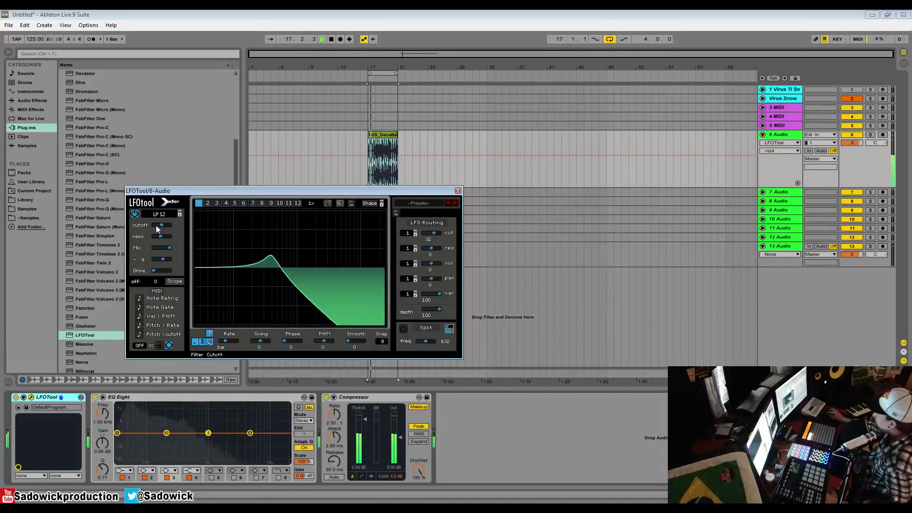
key("space")
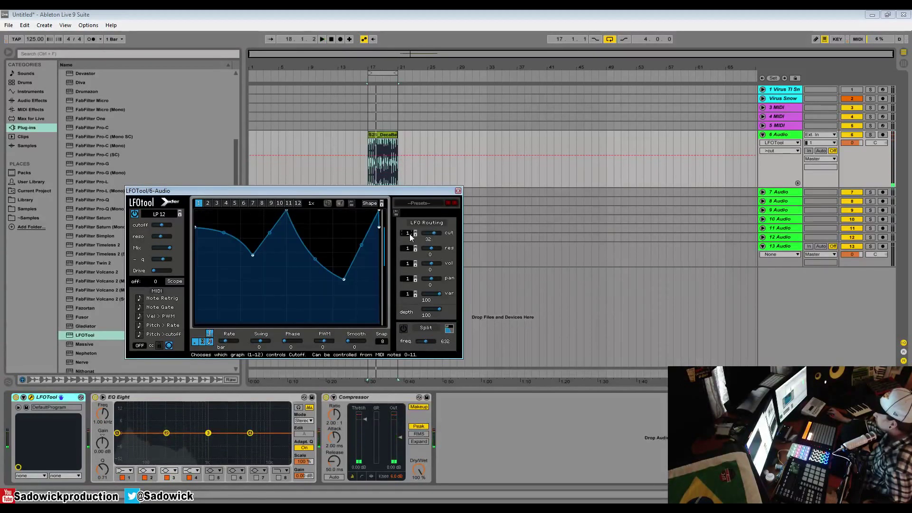
Assign graph 2 to the cut routing and raise the LP 12 filter's cutoff during playback
left_click_drag(409, 234, 418, 229)
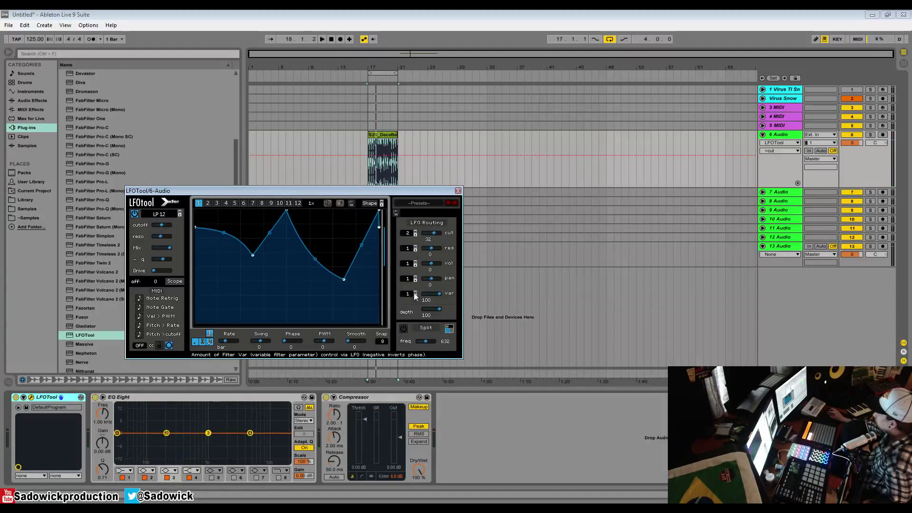
key("space")
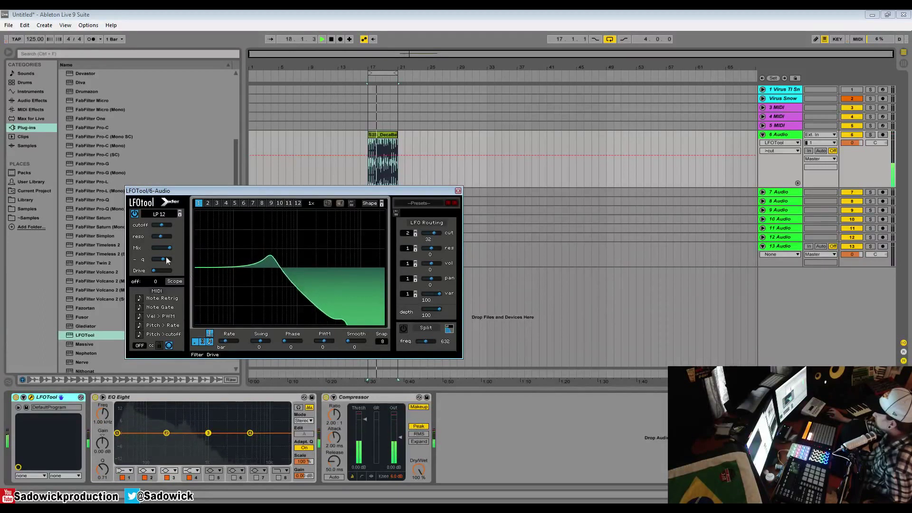
left_click_drag(162, 224, 178, 227)
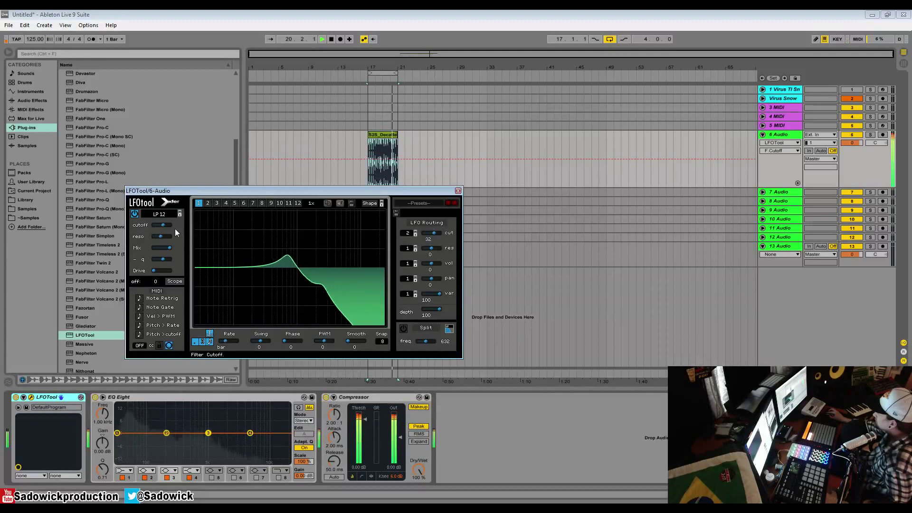
Stop playback, switch the filter to the Flanges type Cmb +, and play the loop through it
key("space")
left_click(161, 214)
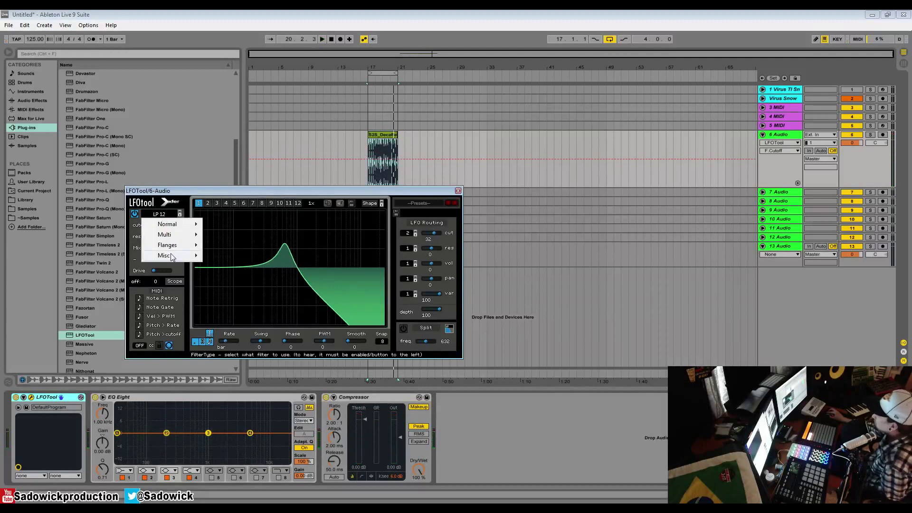
mouse_move(176, 246)
left_click(252, 195)
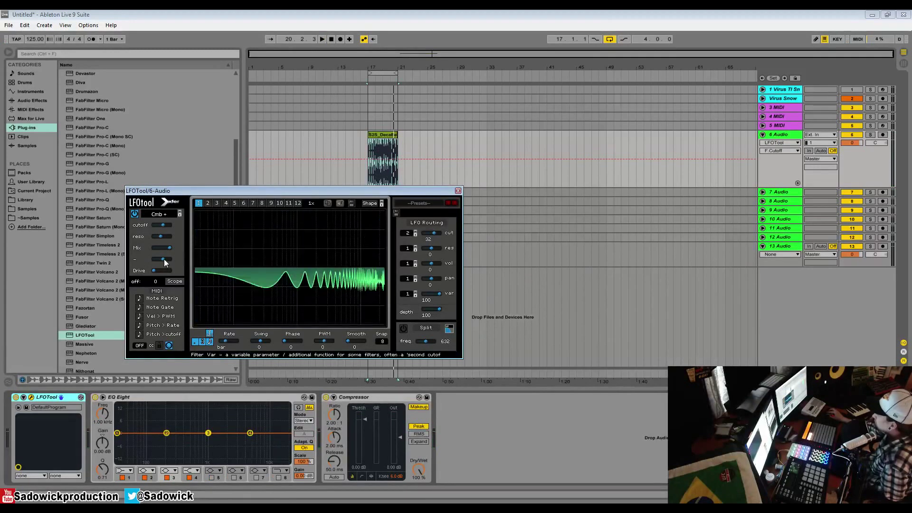
key("space")
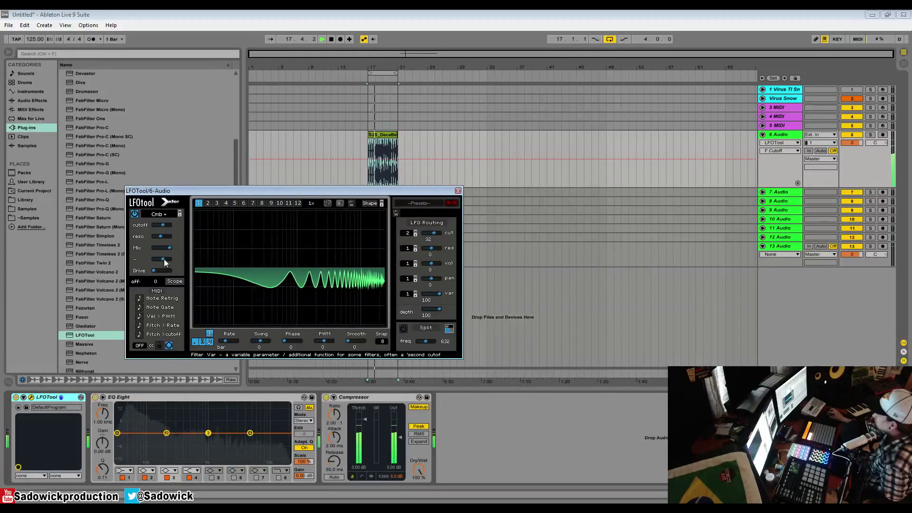
Reset the LFO's cut routing to 0 and raise the Cmb + filter's variable parameter during playback
double_click(435, 235)
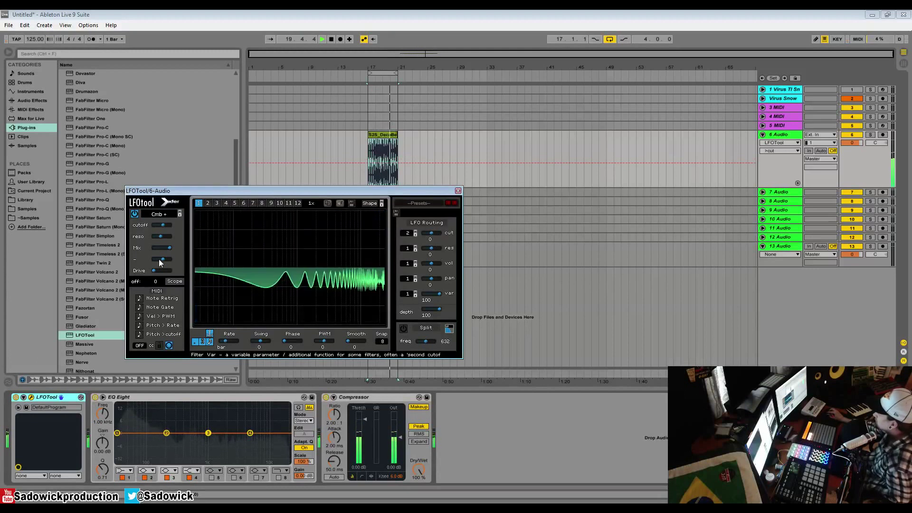
left_click_drag(158, 259, 172, 260)
key("space")
Switch the filter to the Flanges type Phs 36+ and adjust its variable parameter
left_click(162, 217)
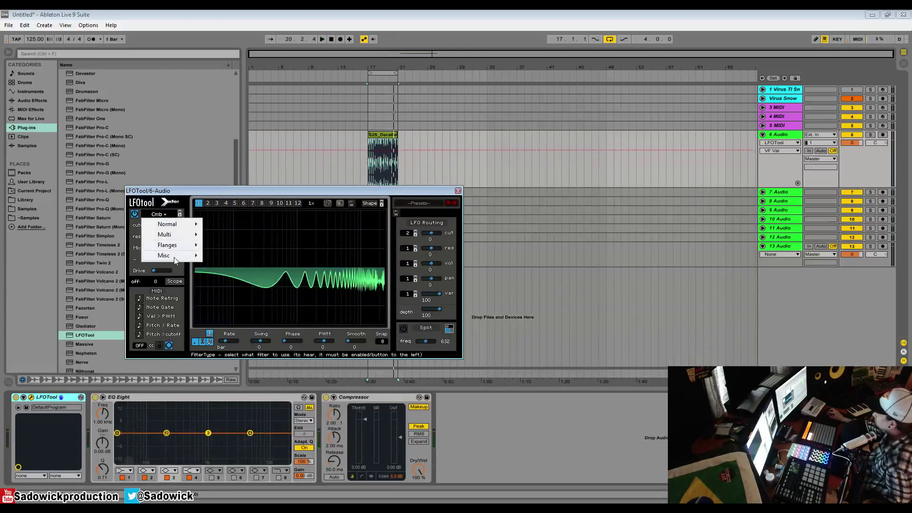
mouse_move(174, 257)
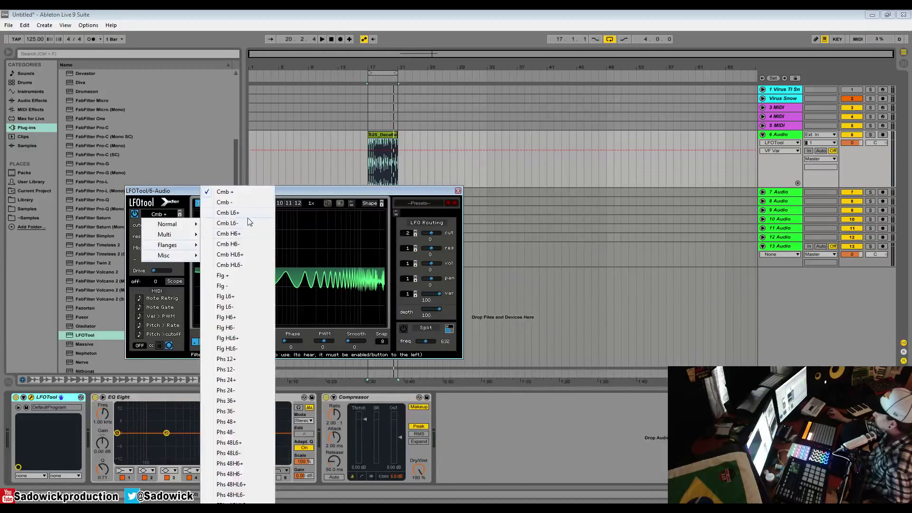
left_click(236, 401)
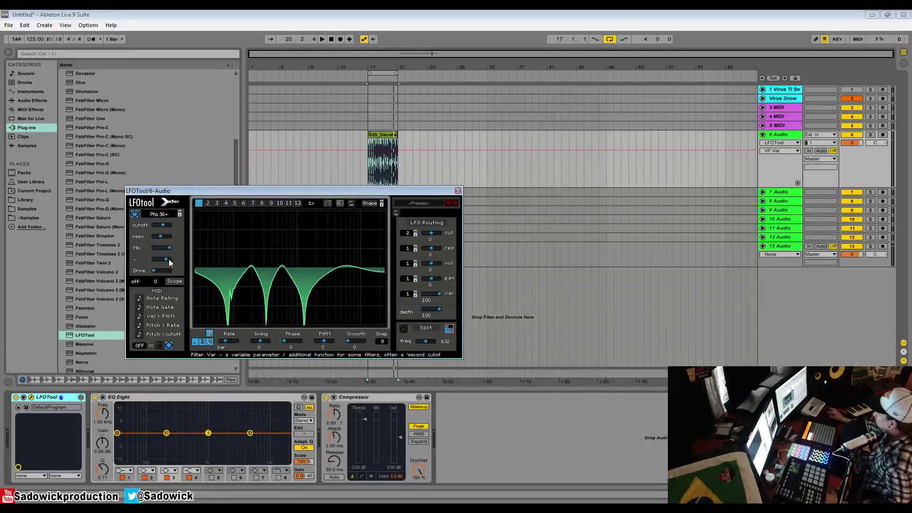
left_click_drag(167, 259, 130, 263)
Switch the filter to the Misc type Formant-I and adjust its formant parameter, auditioning the result
left_click(159, 214)
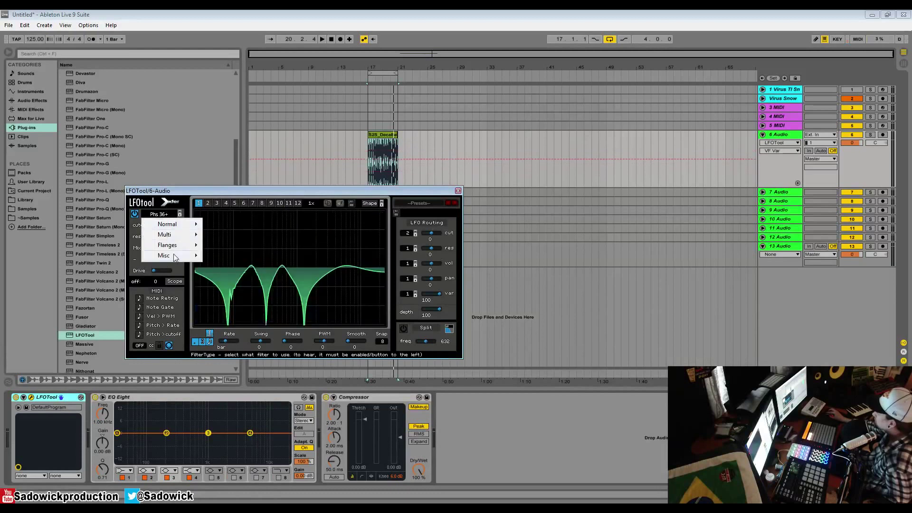
mouse_move(175, 257)
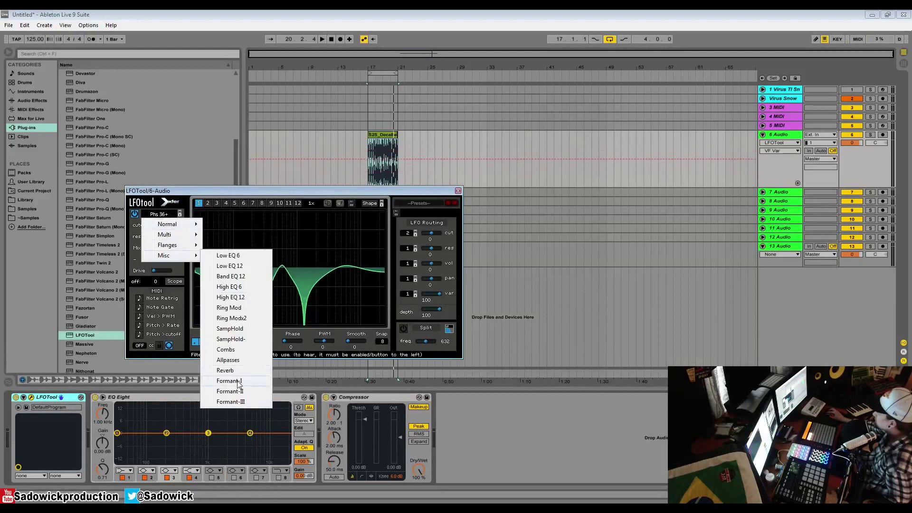
left_click(230, 380)
left_click_drag(165, 261, 188, 270)
key("space")
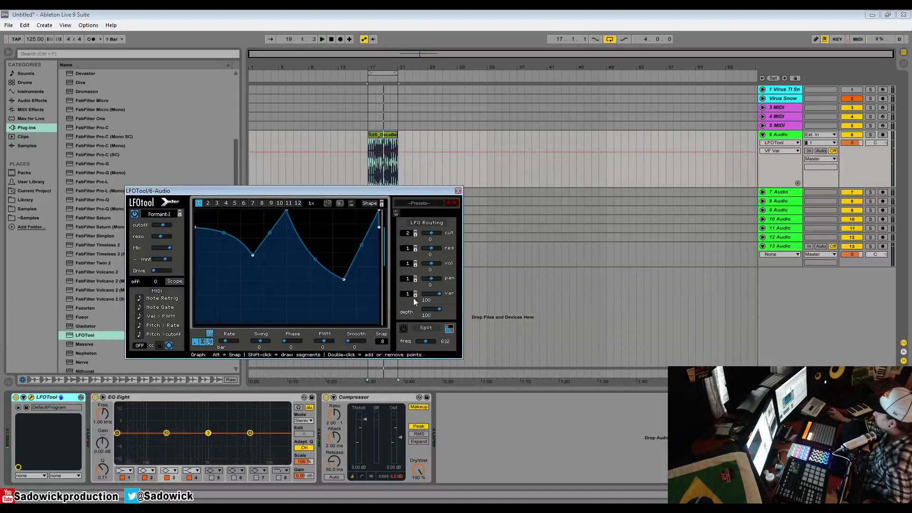
Set the LFO's cut routing to 50, and during playback lower the Formant-I filter's cutoff and resonance and raise its drive slightly
left_click_drag(428, 232, 446, 237)
key("space")
mouse_move(162, 224)
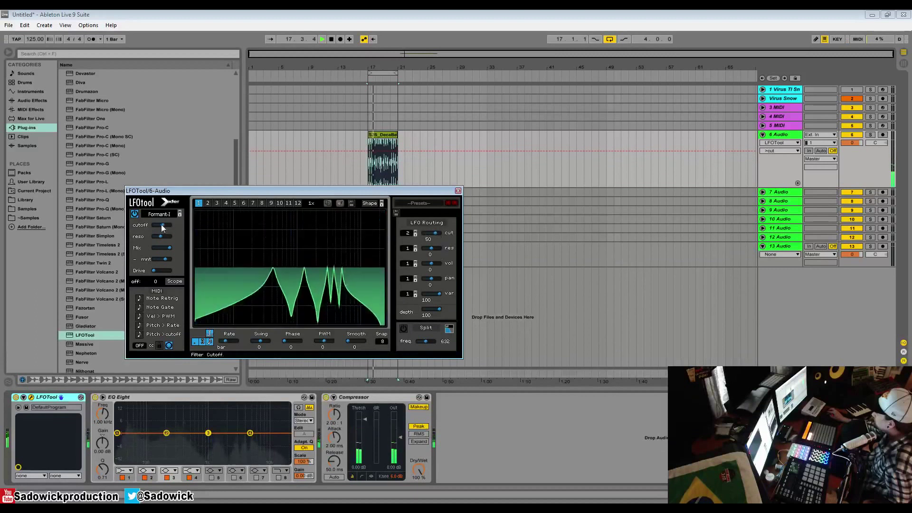
left_click_drag(161, 225, 158, 231)
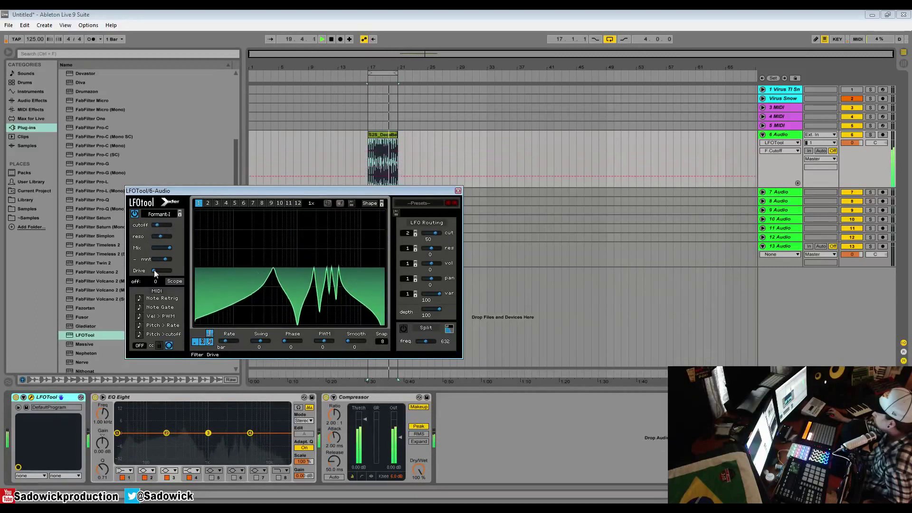
left_click_drag(154, 271, 191, 280)
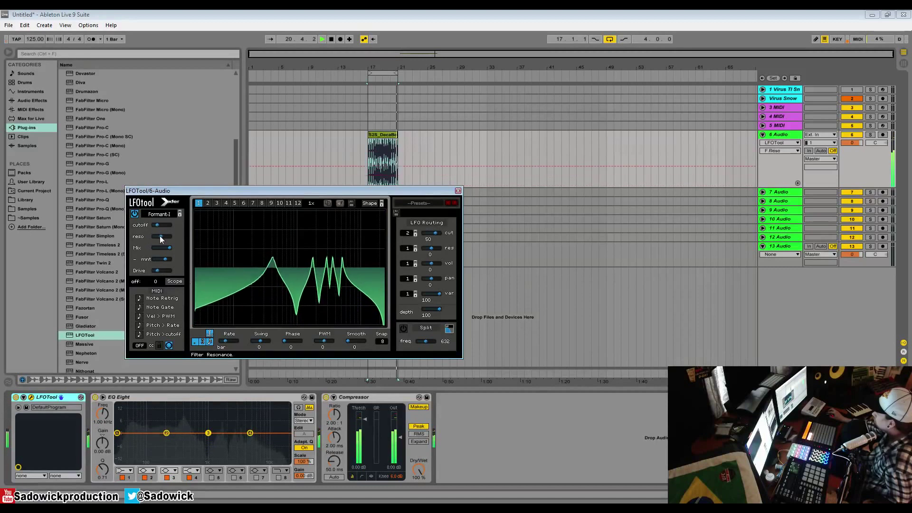
mouse_move(161, 235)
left_mouse_down()
mouse_move(195, 246)
mouse_move(156, 247)
mouse_move(150, 229)
left_mouse_up()
Advance the filter type to Formant-III and audition it before stopping playback
left_click(180, 216)
left_click(180, 216)
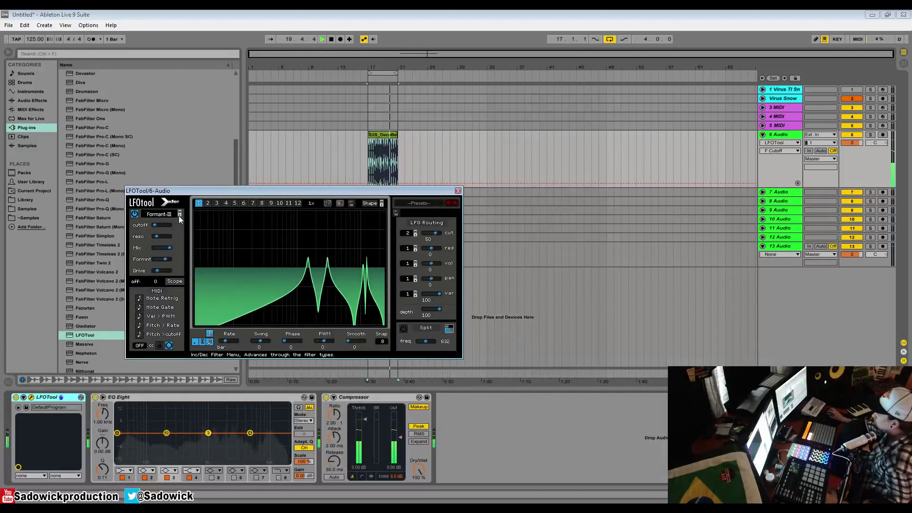
key("space")
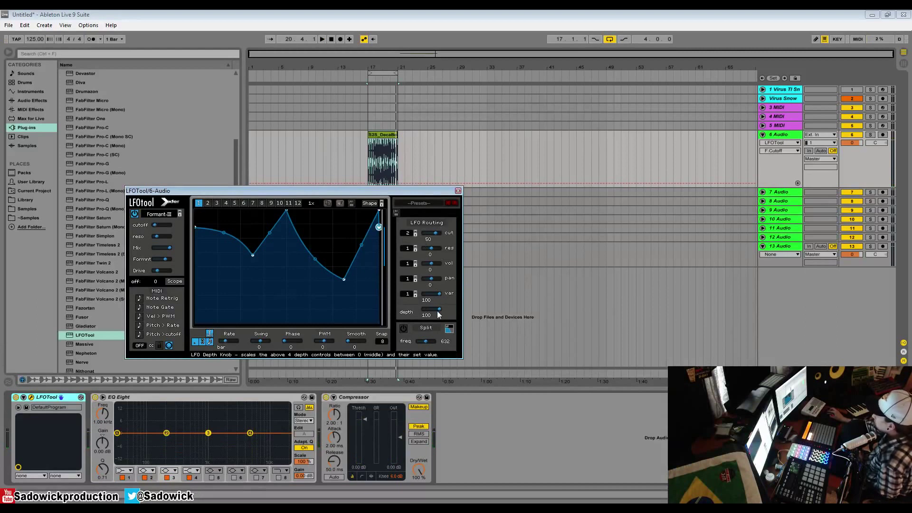
Lower the overall LFO depth to 0, play the loop, and bring the depth back to 100
left_click_drag(440, 310, 399, 305)
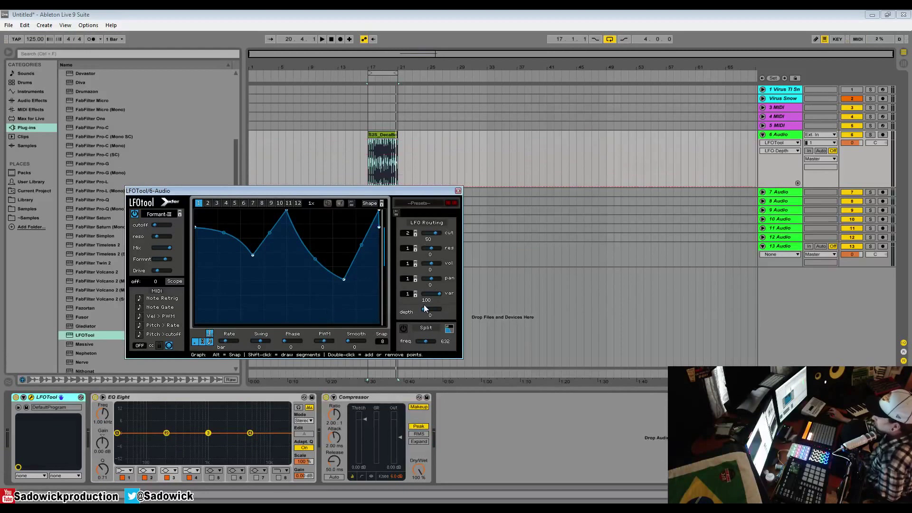
key("space")
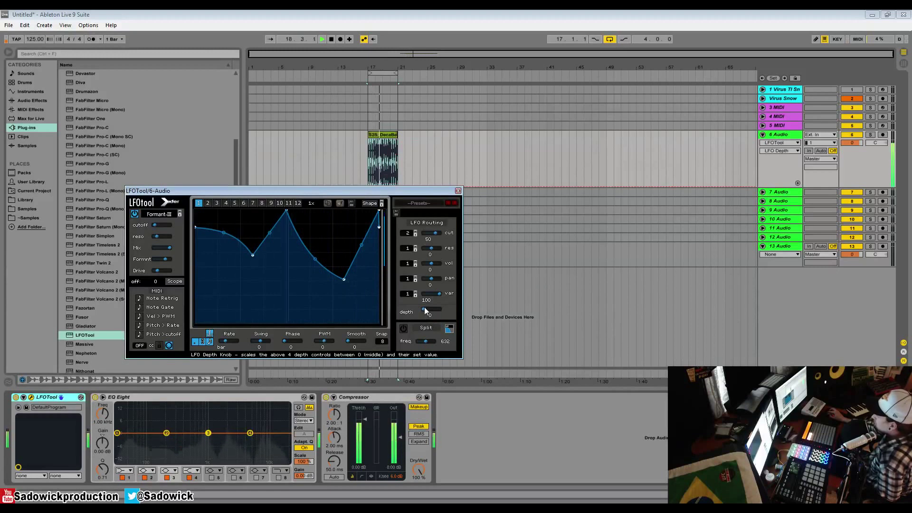
left_click_drag(424, 308, 574, 326)
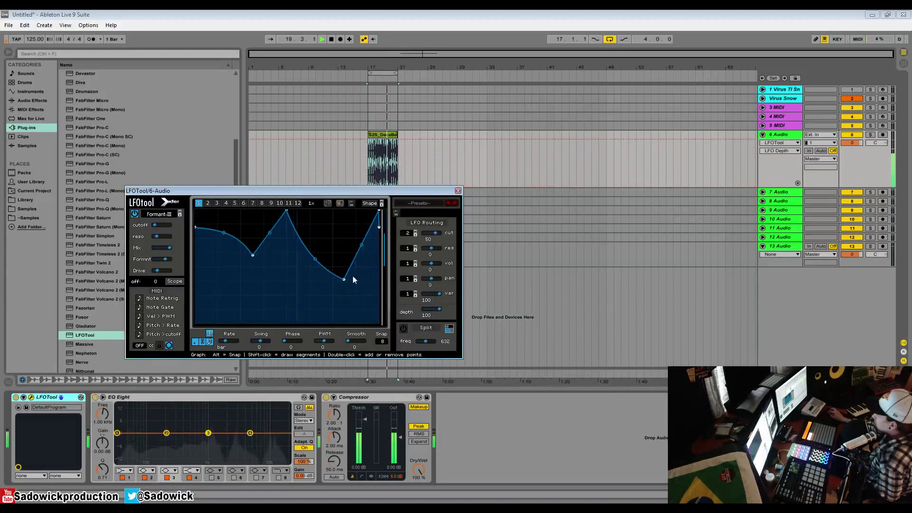
Set the LFO rate to 1/8 and reduce the overall LFO depth to 49
left_click_drag(227, 342, 244, 343)
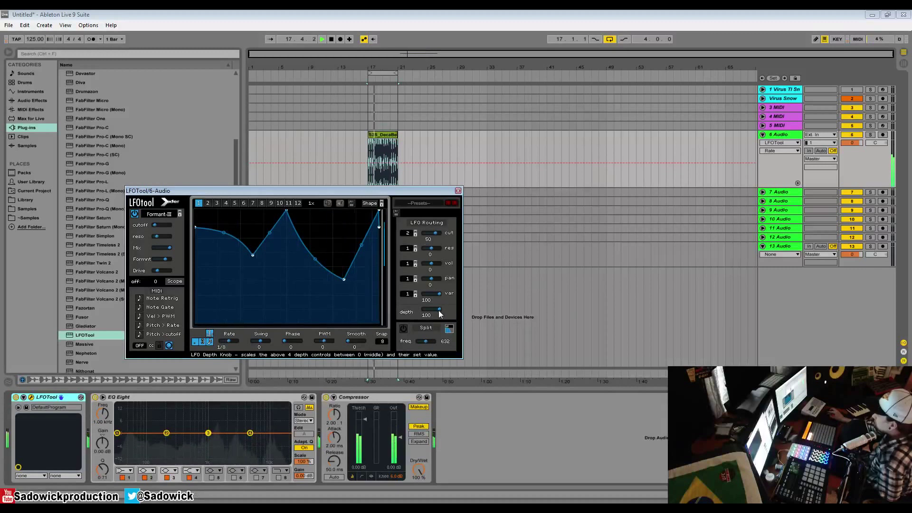
left_click_drag(439, 310, 419, 317)
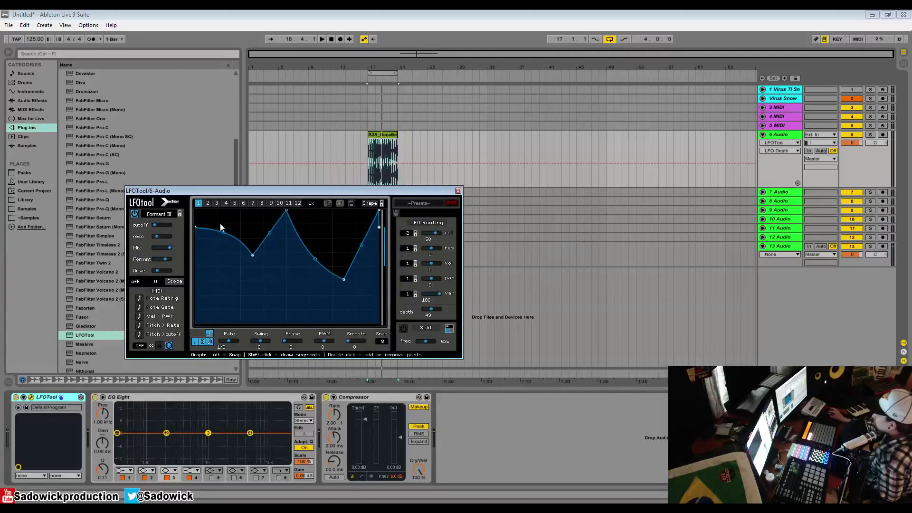
Display LFO graph 6 and add three low points to its curve, one before and two after the middle point
left_click(208, 203)
left_click(215, 203)
left_click(234, 203)
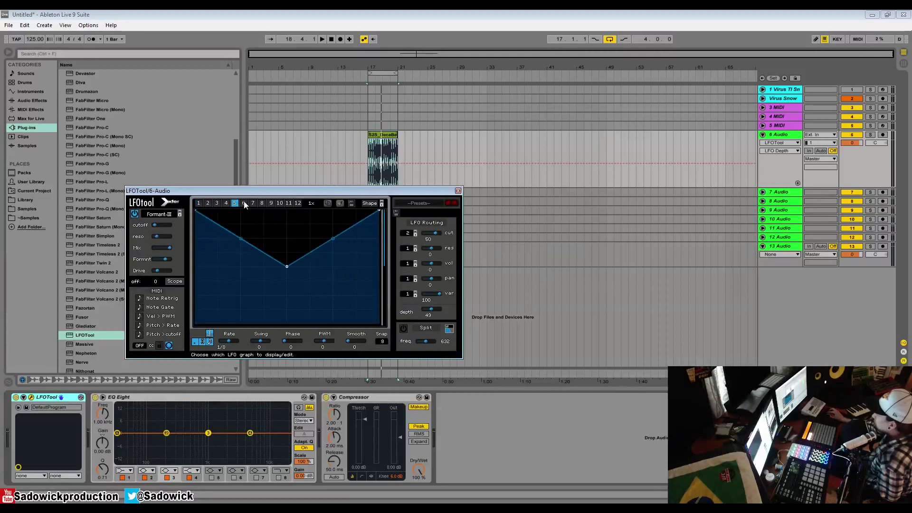
left_click(243, 202)
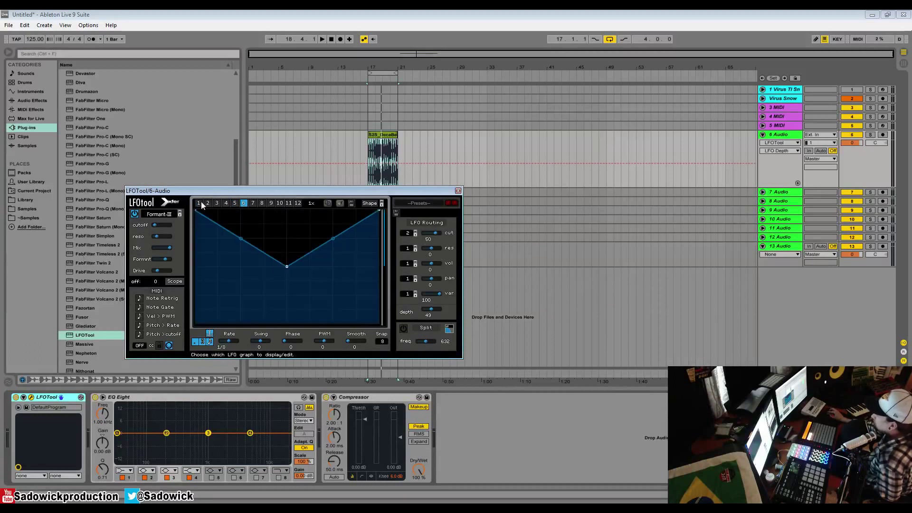
double_click(231, 289)
double_click(308, 285)
double_click(336, 284)
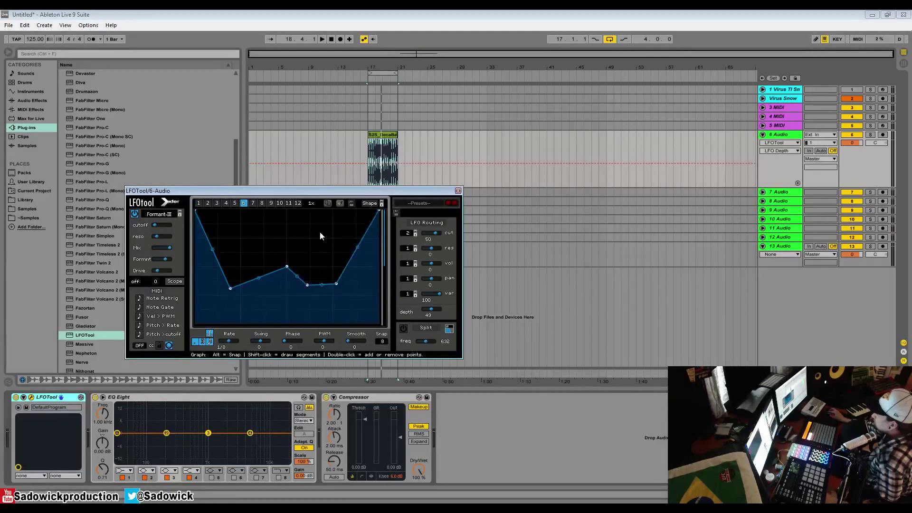
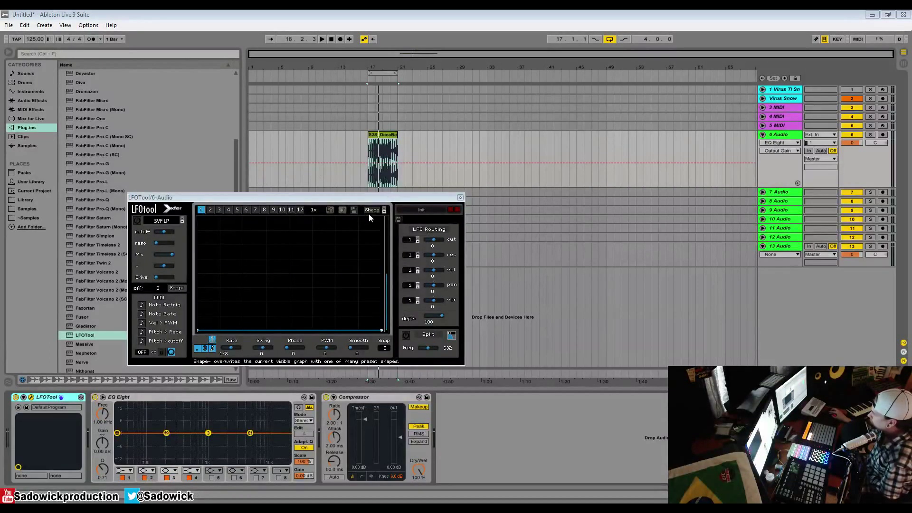
Add three points to graph 1's flat curve: a peak near the start, a mid-height dip and a higher peak near the end
double_click(206, 252)
double_click(278, 282)
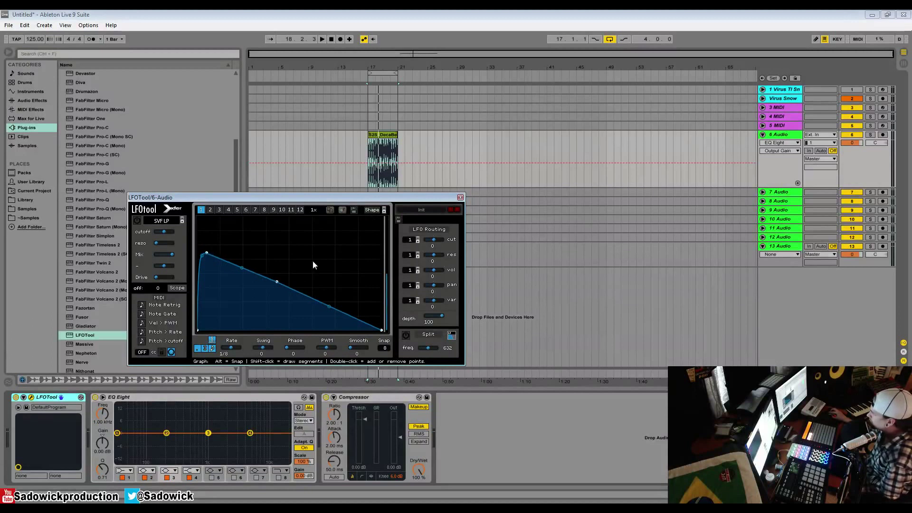
double_click(326, 240)
mouse_move(326, 240)
left_mouse_down()
mouse_move(342, 224)
mouse_move(328, 229)
left_mouse_up()
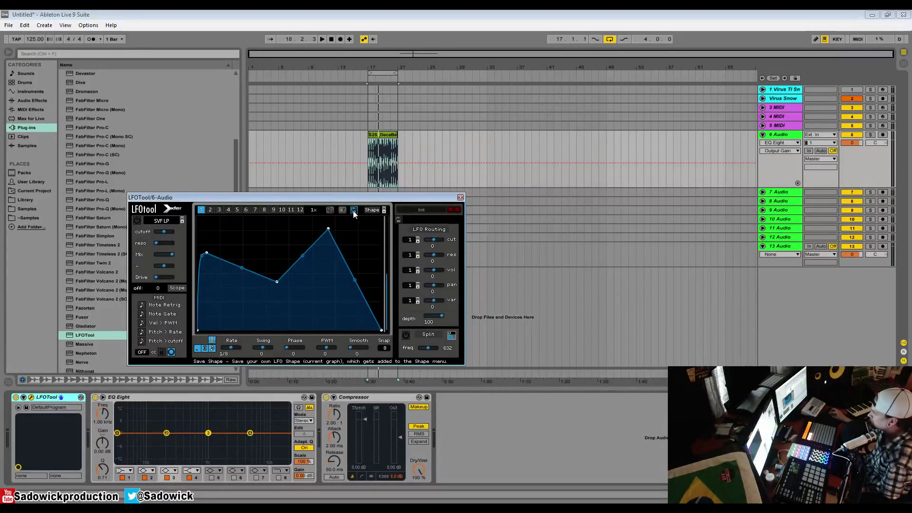
Start saving the current shape and create a folder named user inside LFOTool Presets > Shapes
left_click(353, 211)
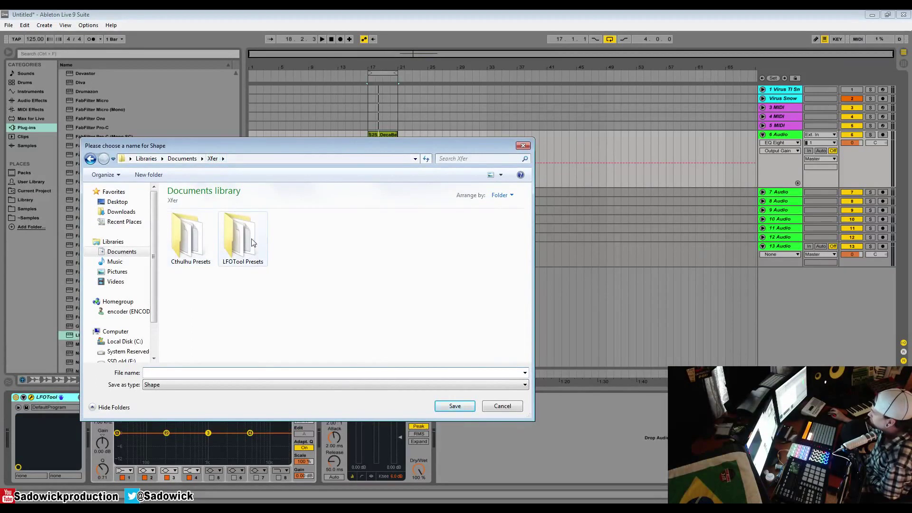
double_click(253, 242)
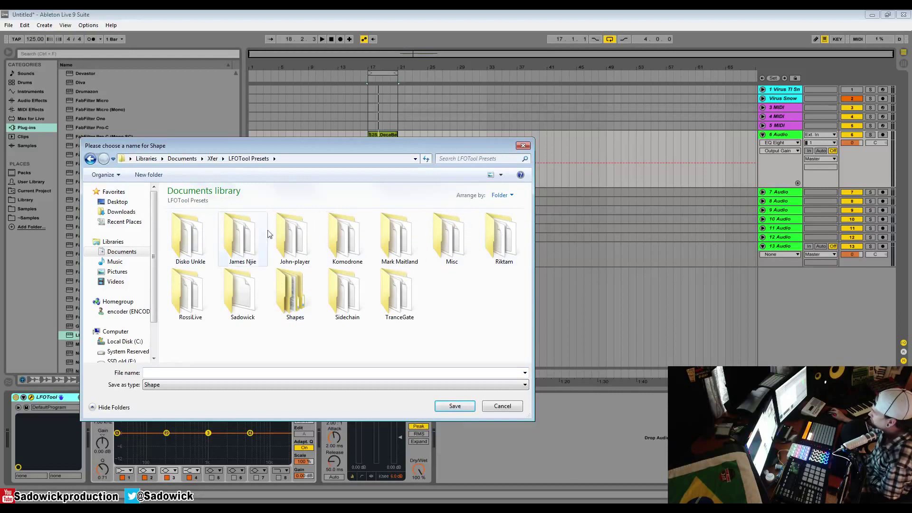
double_click(301, 294)
right_click(229, 327)
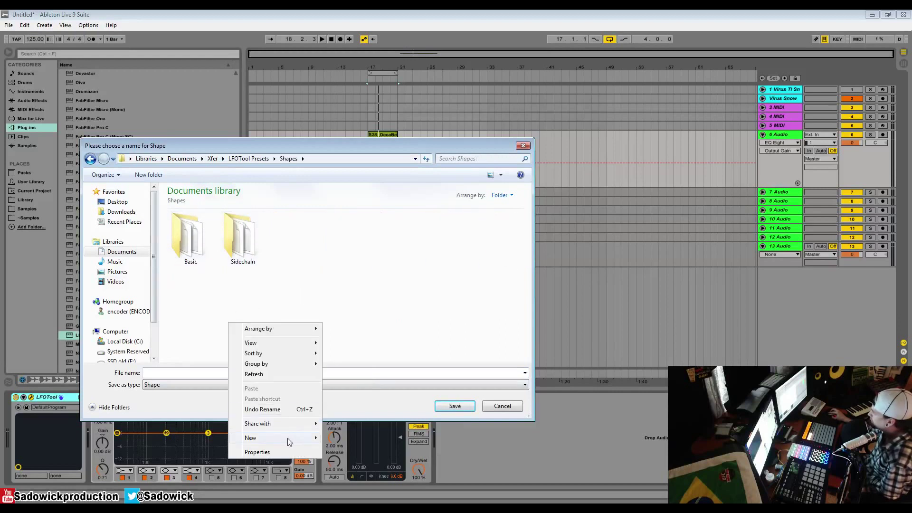
mouse_move(298, 441)
left_click(354, 341)
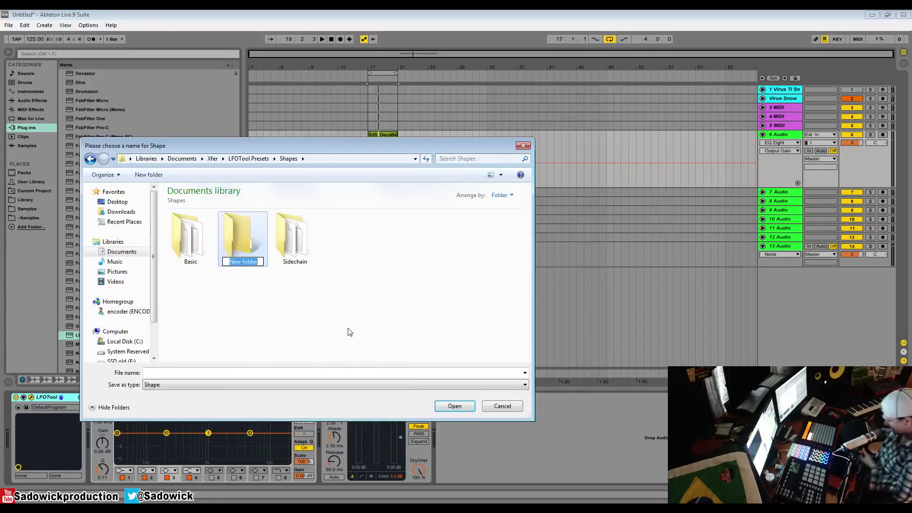
type("user")
key("Return")
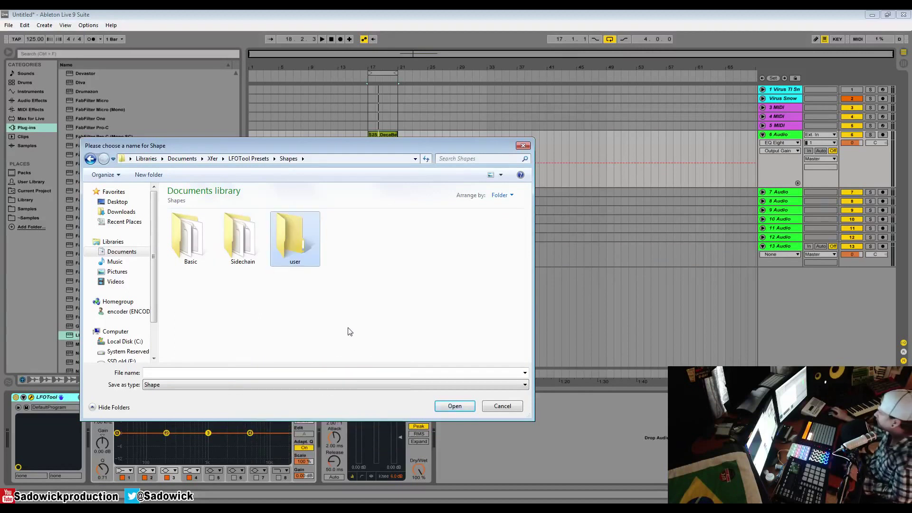
Save the shape in the user folder as "sadowicks awesome shape of doom"
double_click(313, 238)
left_click(234, 372)
type("sadowicks a")
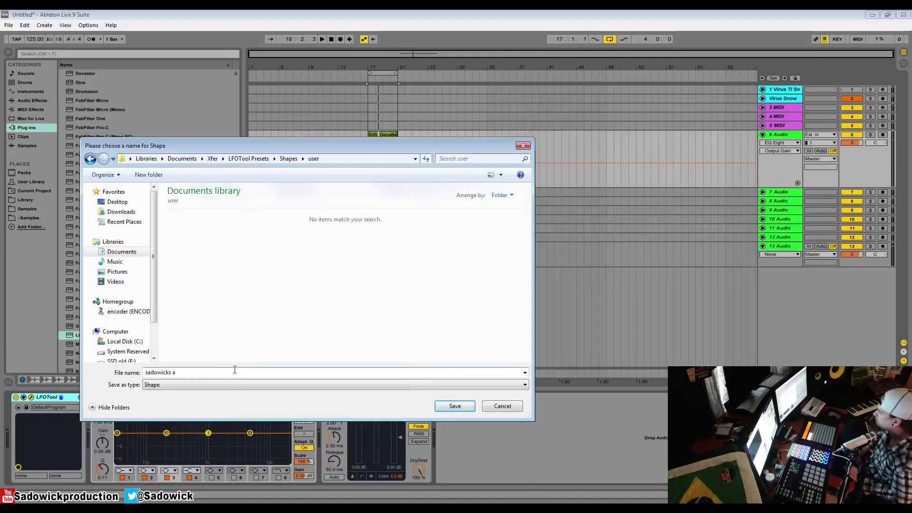
type("wesome shape of doom")
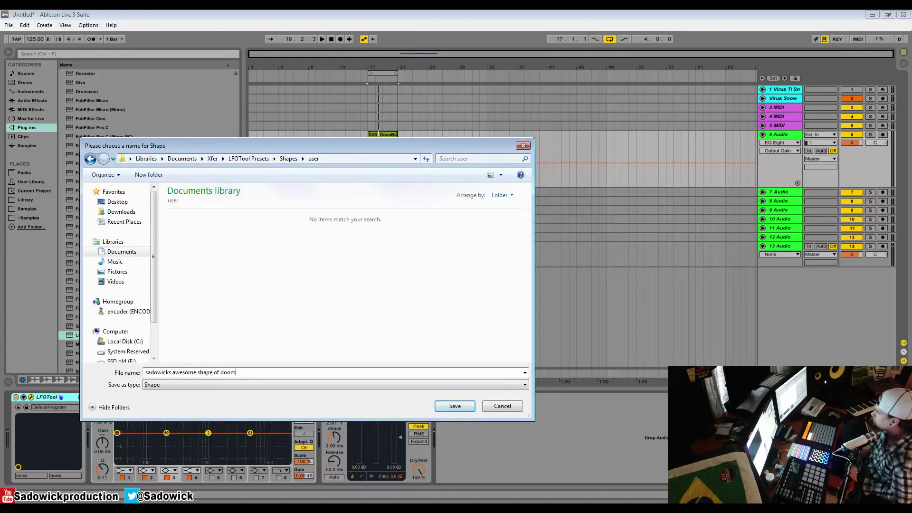
key("Return")
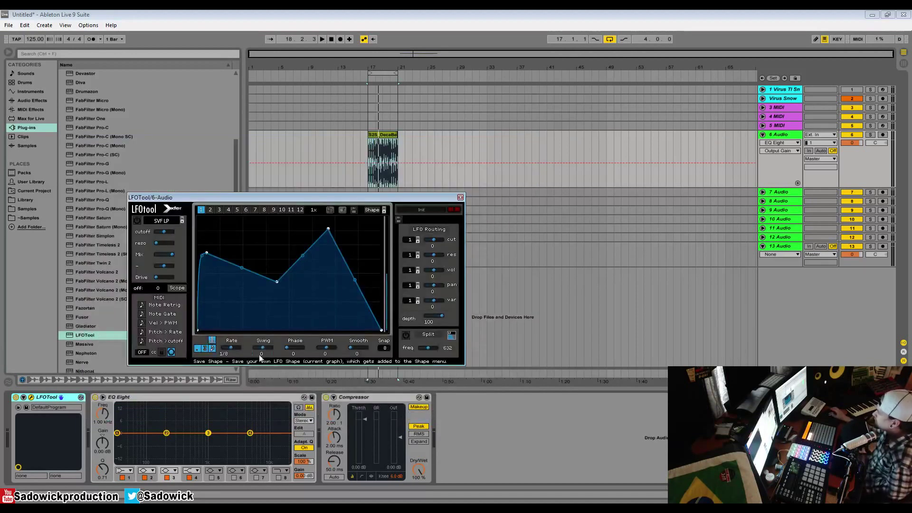
Look up the newly saved shape in the user category of the shape presets, leaving the graph as it is
left_click(385, 212)
mouse_move(387, 234)
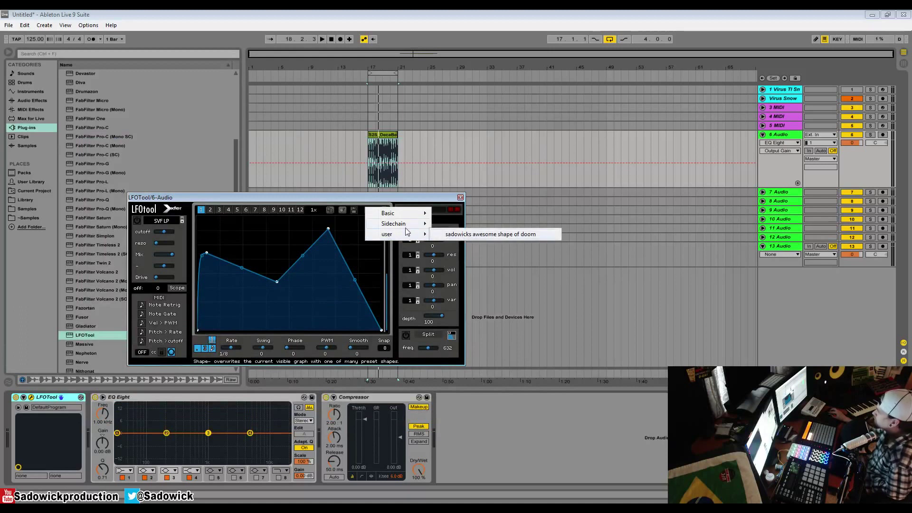
left_click(326, 262)
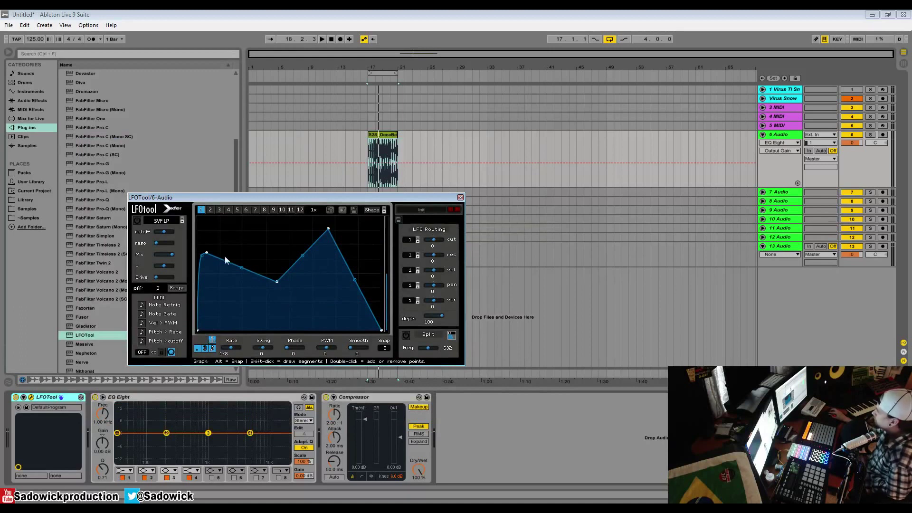
Reshape graph 1 into a sidechain curve that bends upward from zero to a plateau near full height
left_click_drag(205, 255, 246, 318)
double_click(247, 319)
left_click_drag(270, 284, 383, 205)
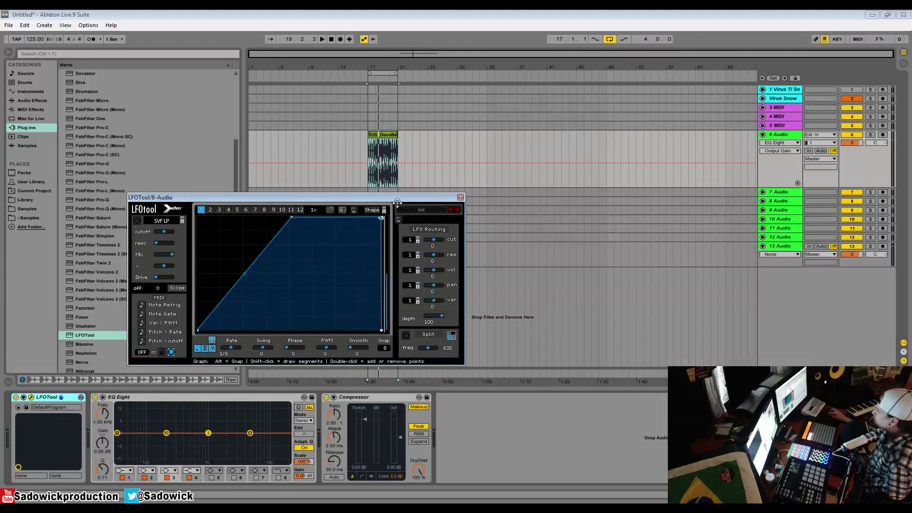
left_click_drag(248, 274, 245, 325)
double_click(341, 258)
left_click_drag(341, 253, 382, 217)
Save the current curve in the user shapes folder as "sidechain of doom"
left_click(353, 210)
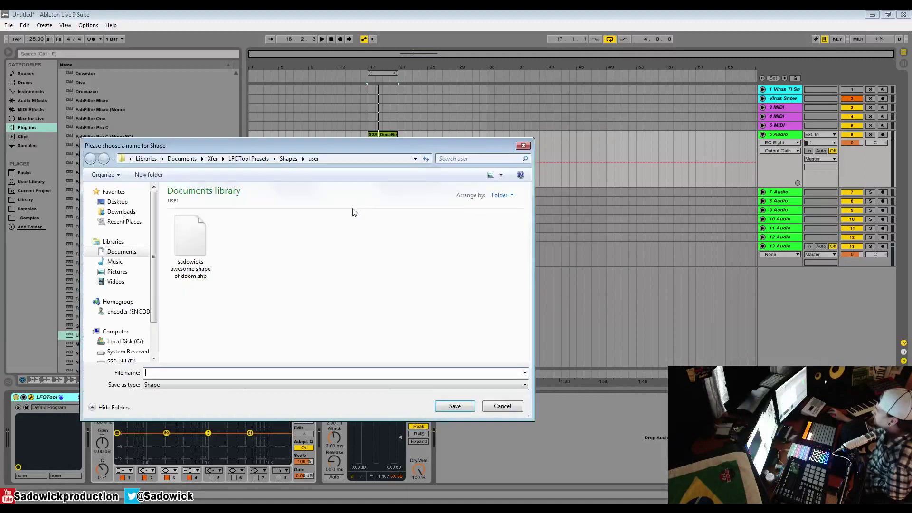
left_click(193, 373)
type("sidechain of doom")
key("Return")
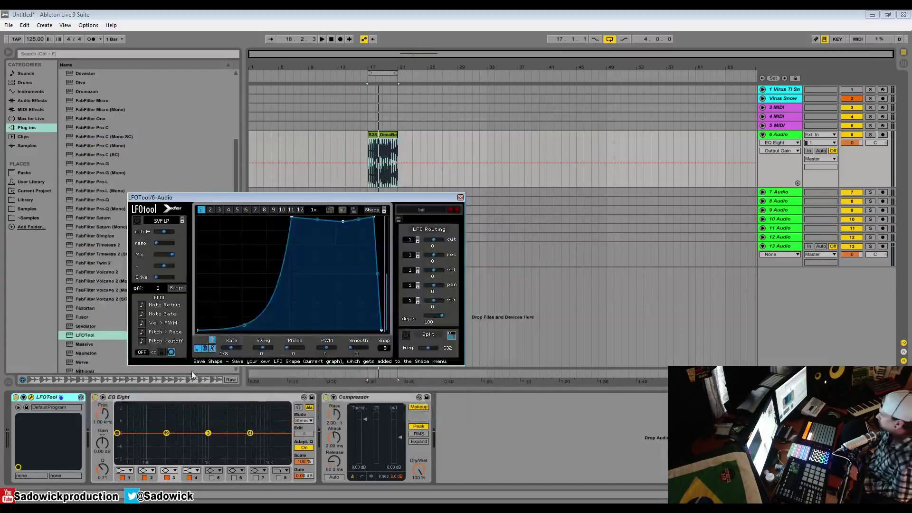
Check the user shape presets for both saved shapes without loading either one
left_click(372, 209)
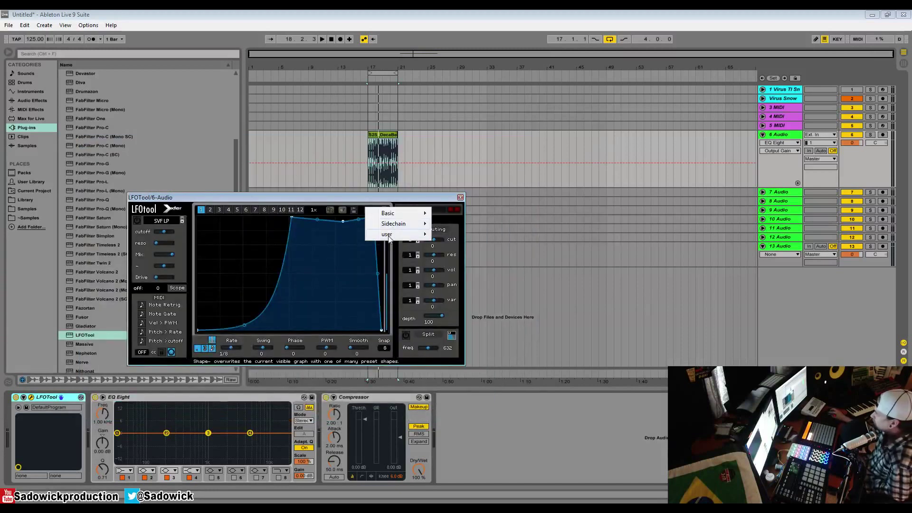
mouse_move(388, 233)
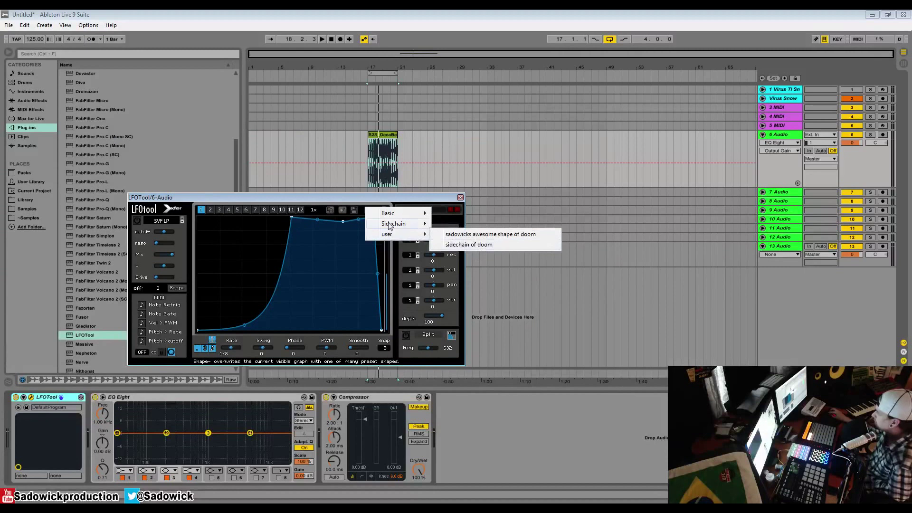
left_click(315, 195)
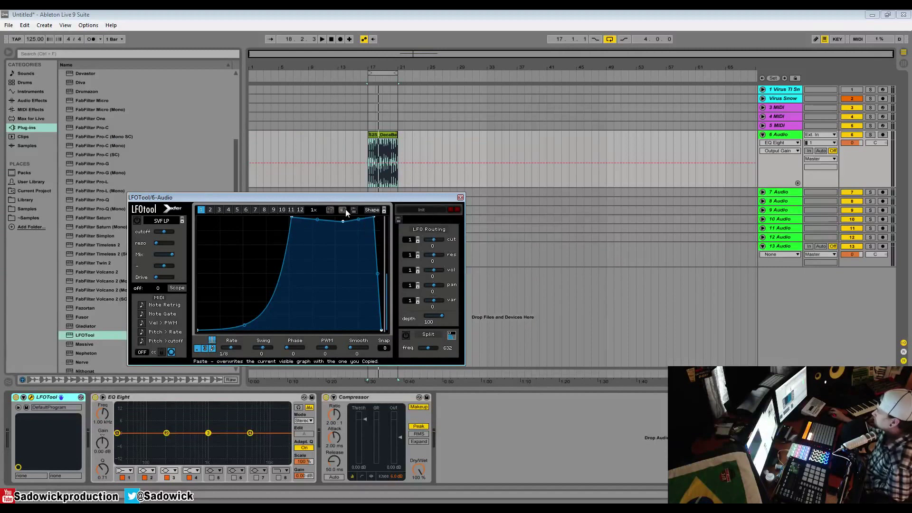
Add a point on graph 1's rising section and two mid-height dips in its plateau
double_click(229, 268)
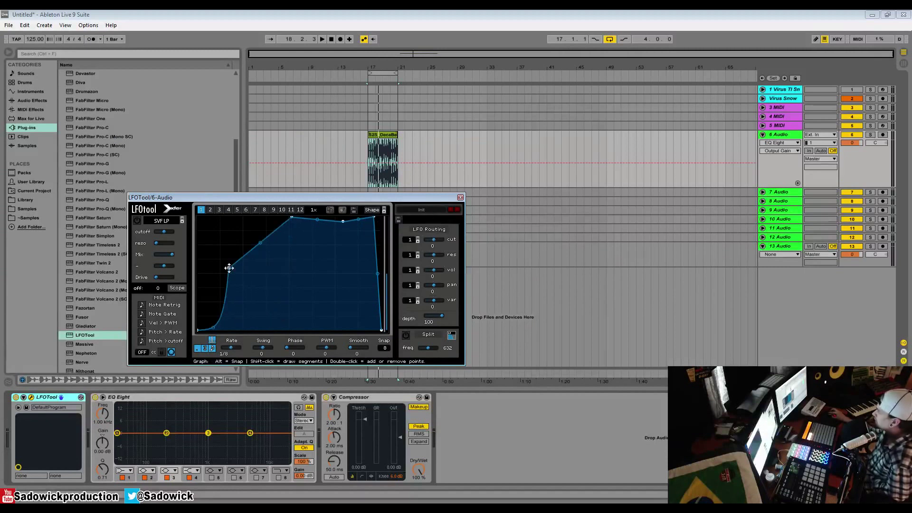
double_click(315, 271)
left_click_drag(359, 219, 354, 274)
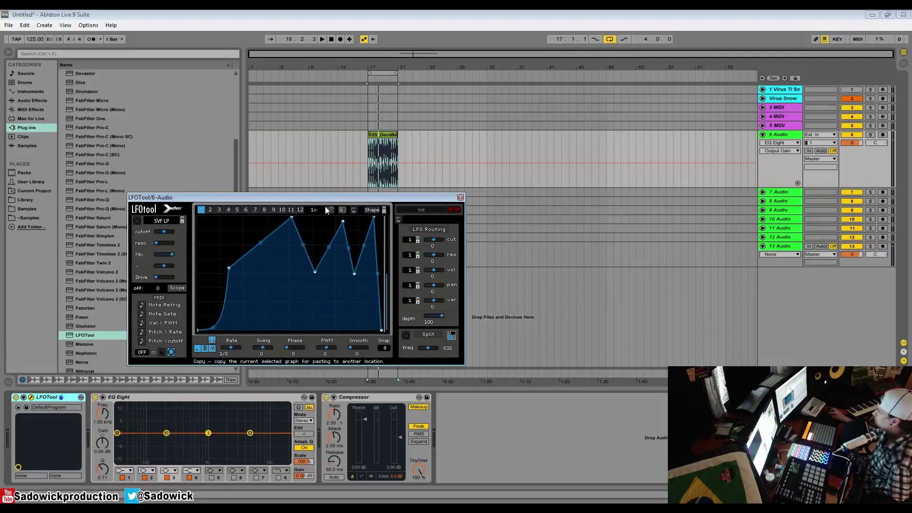
Paste graph 1's curve onto graphs 2 and 5
left_click(210, 210)
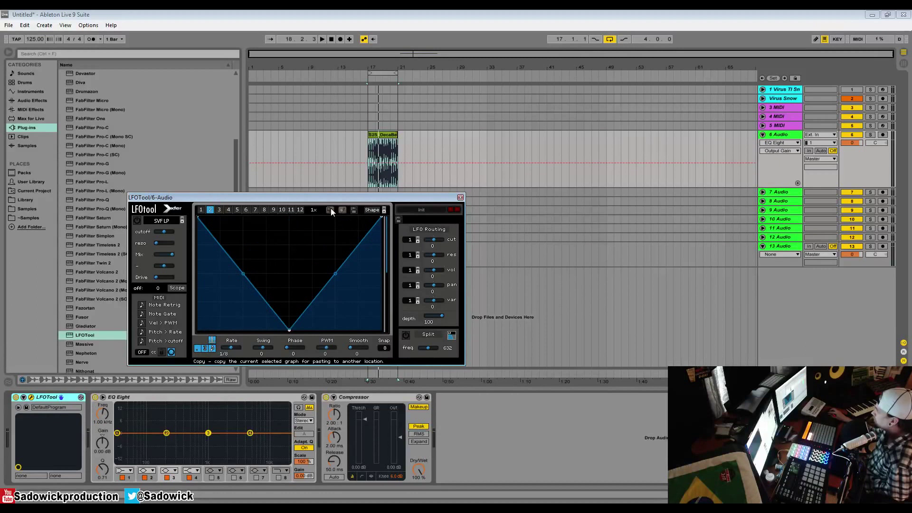
left_click(342, 210)
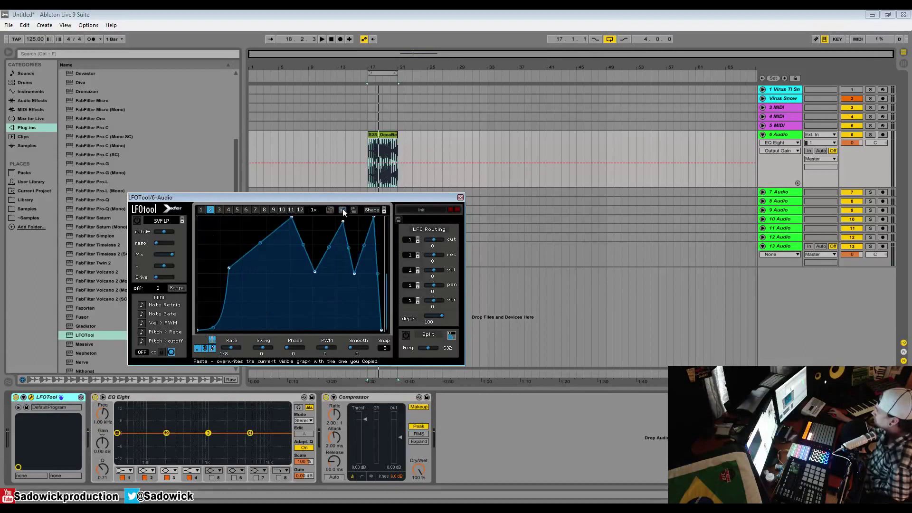
left_click(237, 210)
left_click(342, 210)
Copy graph 7's V-shaped curve and paste it over graph 1
left_click(255, 210)
left_click(201, 210)
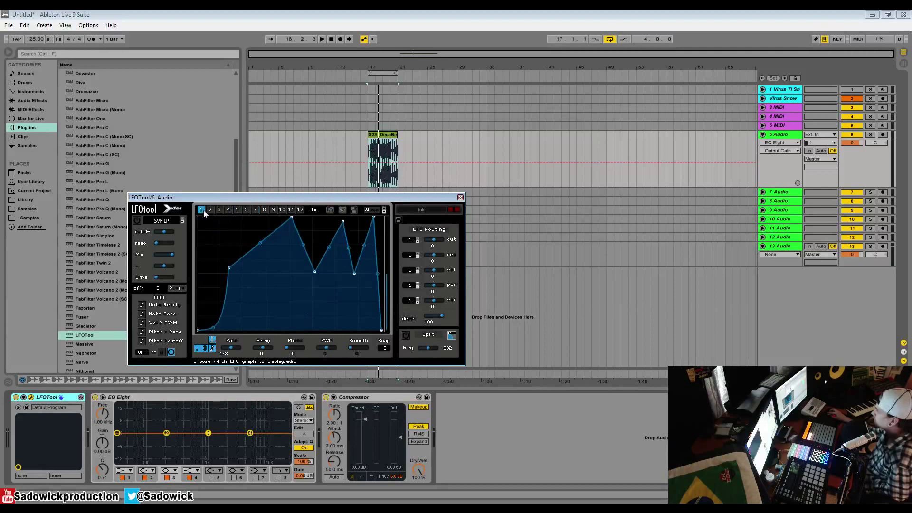
left_click(342, 211)
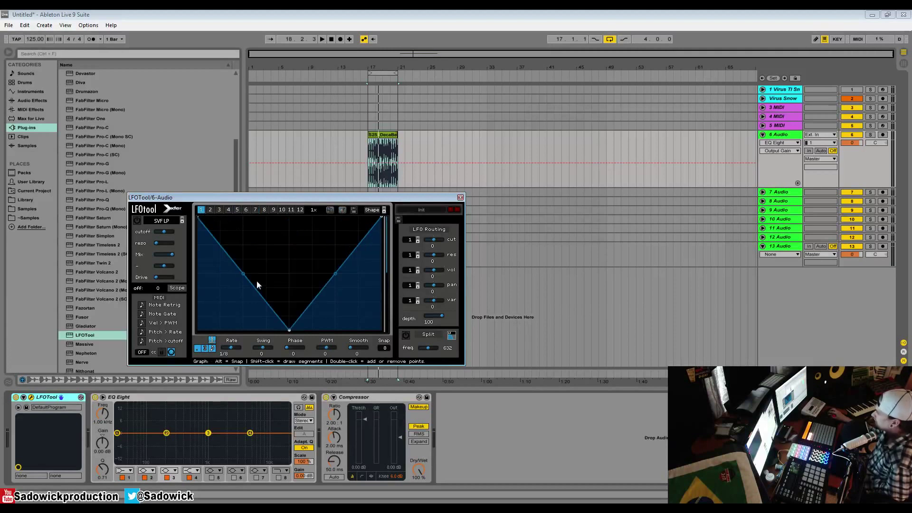
left_click(376, 214)
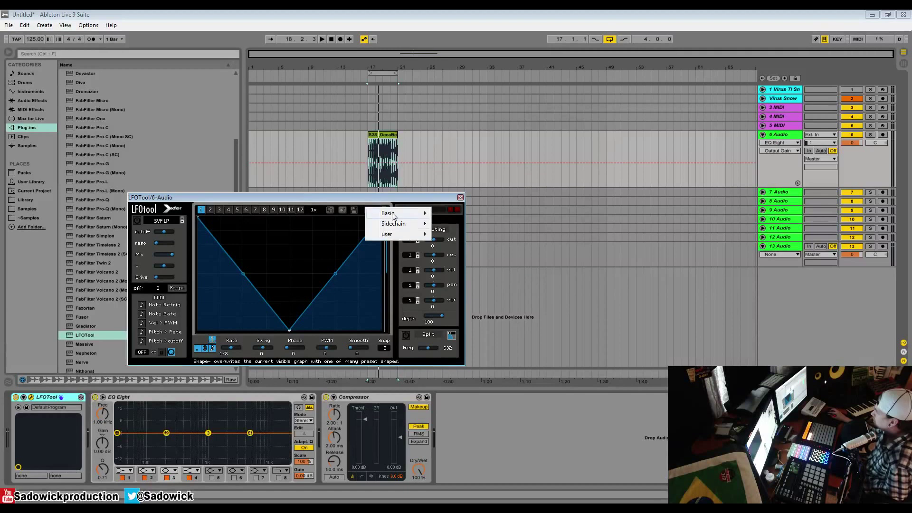
mouse_move(393, 216)
left_click(393, 197)
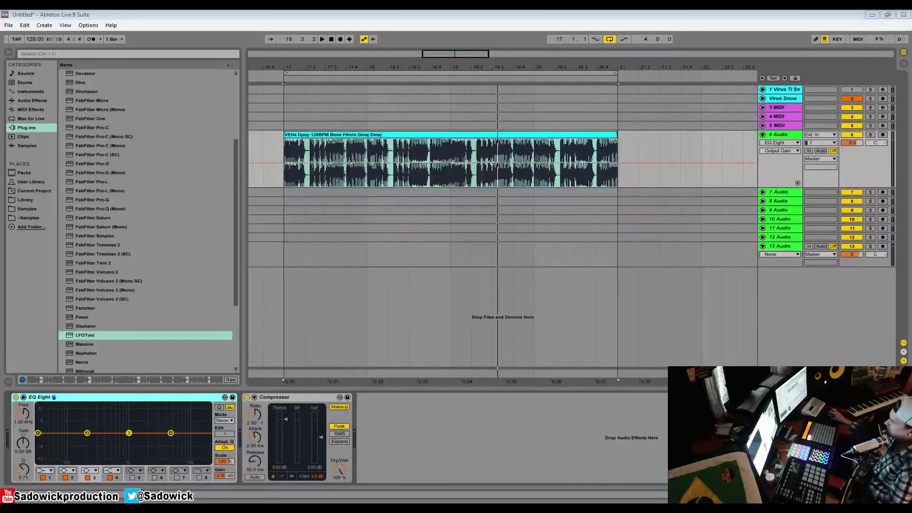
Select the VEH4 Dpop loop on track 6 Audio and play it without LFOTool, stopping after a listen
left_click(91, 335)
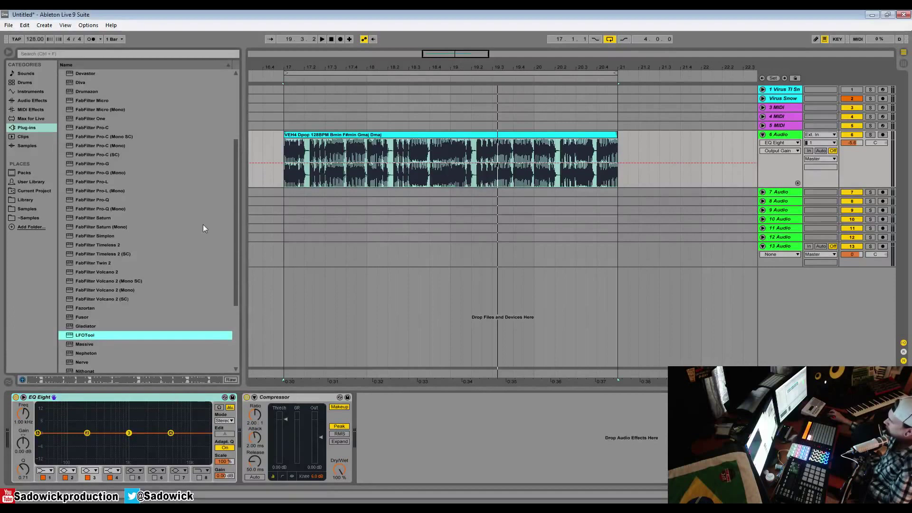
left_click(361, 135)
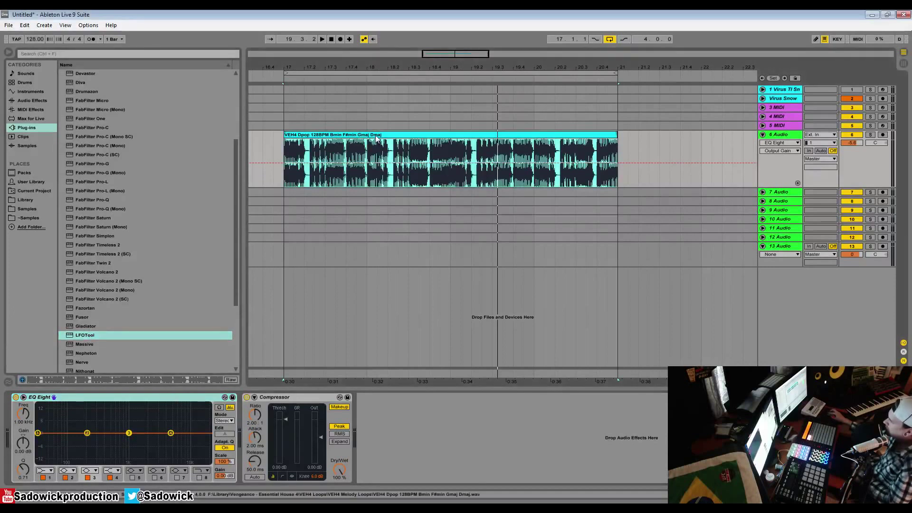
key("space")
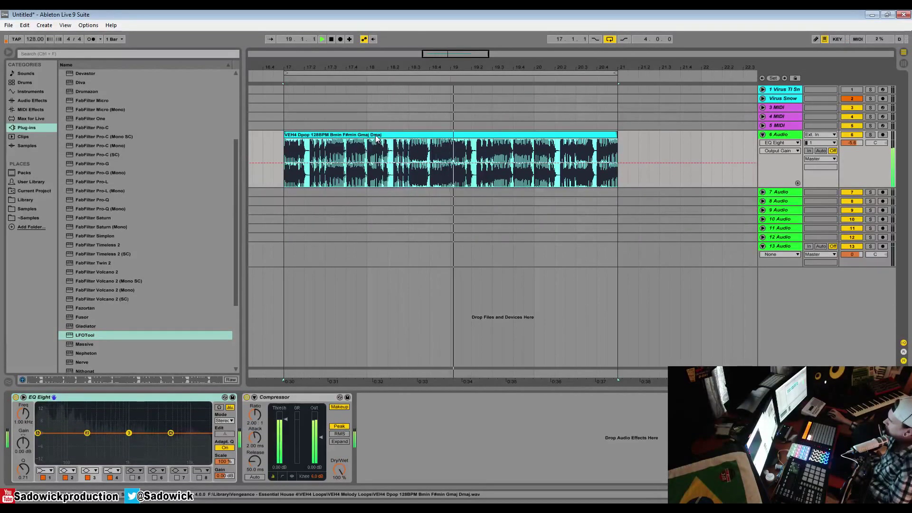
key("space")
Insert LFOTool before EQ Eight on 6 Audio, shape graph 1 from zero up to a full-height plateau, and audition the loop
left_click_drag(62, 334, 52, 420)
left_click_drag(208, 308, 208, 349)
left_click_drag(298, 252, 297, 236)
key("space")
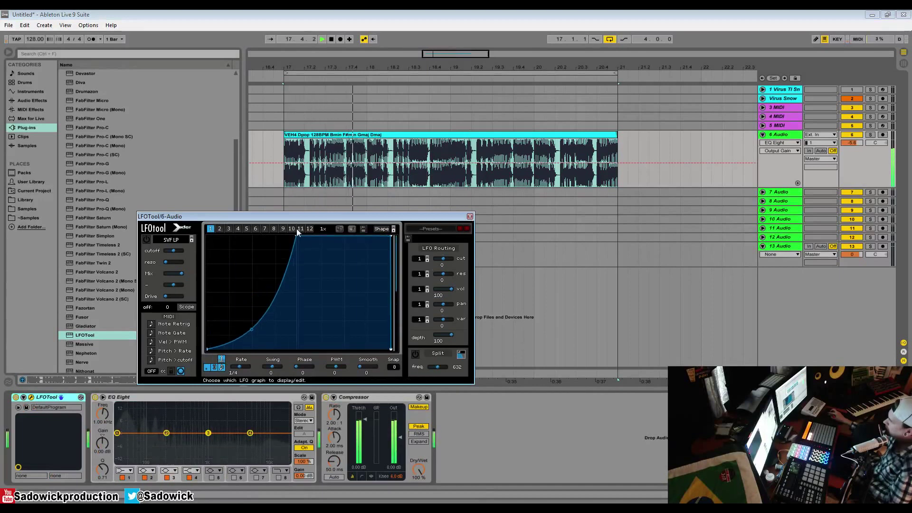
key("space")
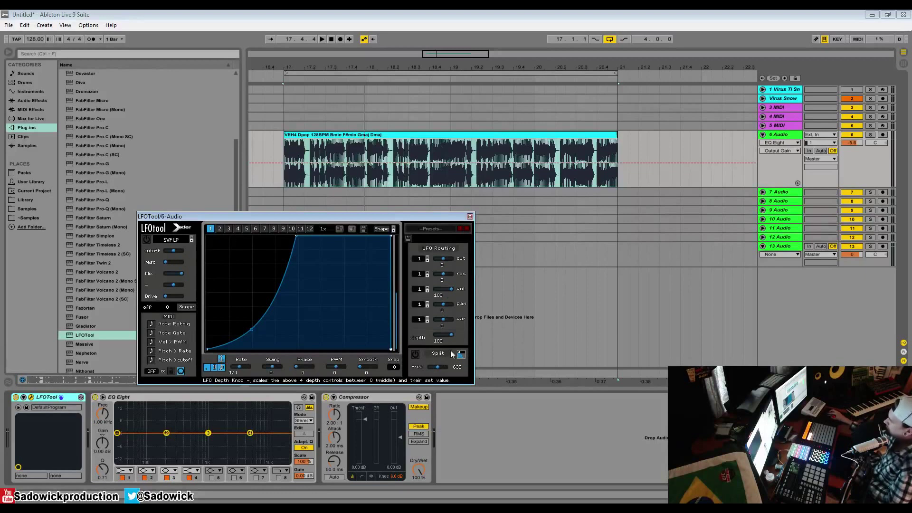
Enable LFOTool's frequency split, audition the loop, and lower the crossover frequency to 143 Hz before stopping playback
left_click(415, 354)
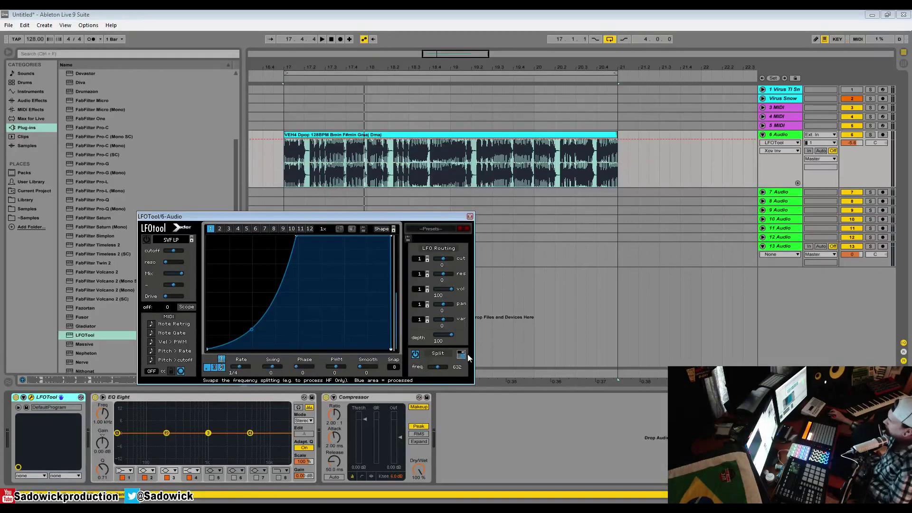
key("space")
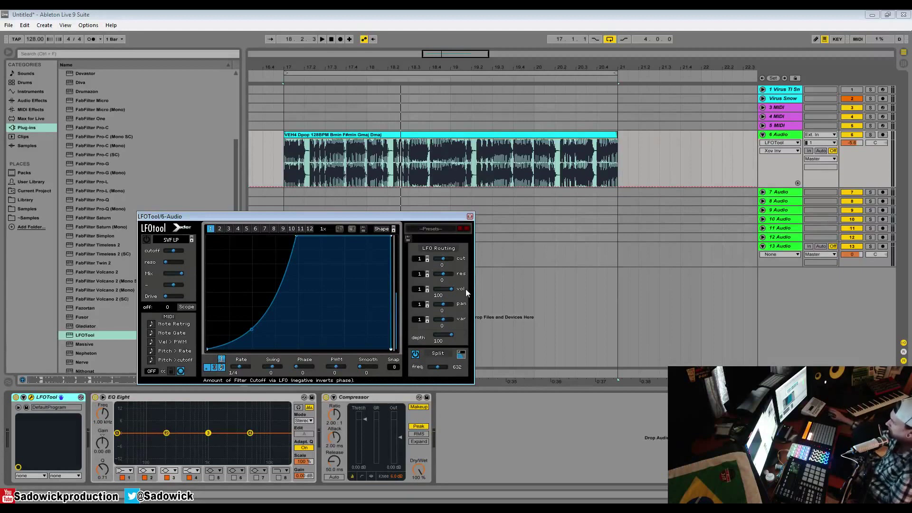
key("space")
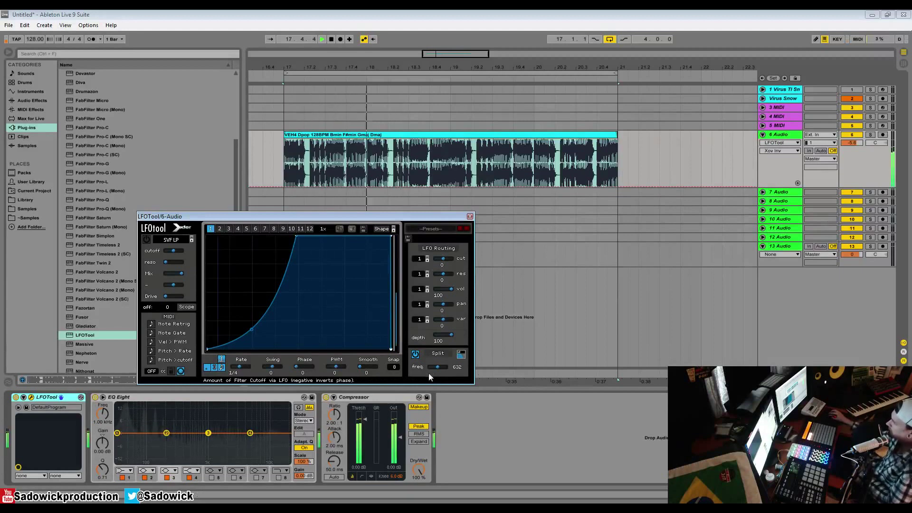
left_click_drag(438, 366, 431, 370)
key("space")
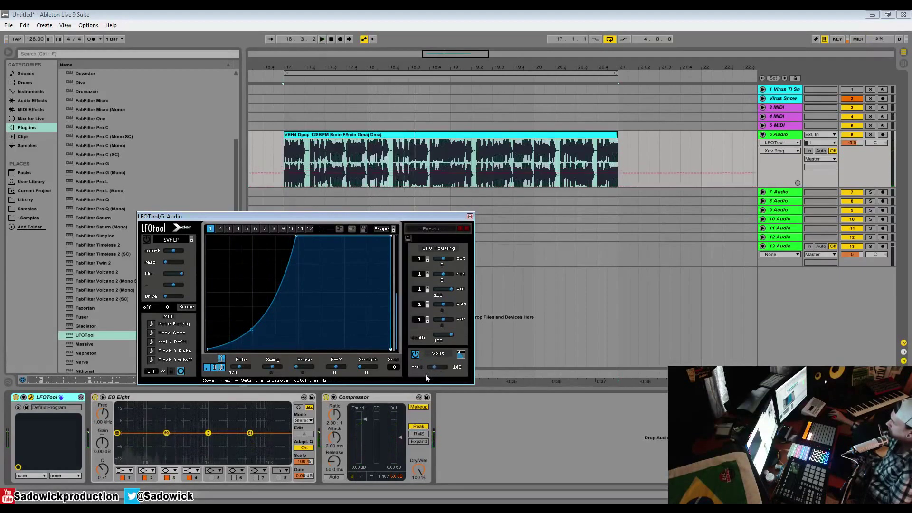
Set LFOTool's depth to 60 and the split frequency to 159 Hz, and audition the loop with the split off and on
left_click_drag(454, 338, 452, 373)
key("space")
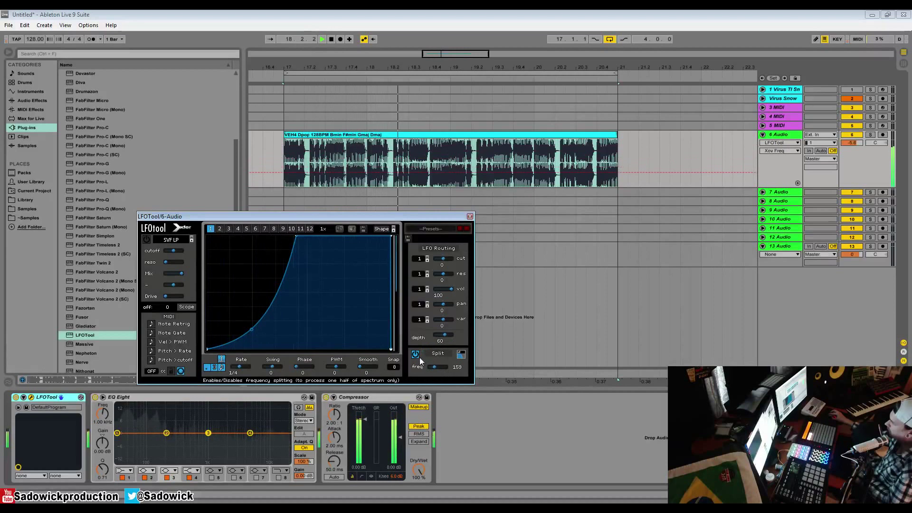
left_click(416, 355)
left_click(415, 355)
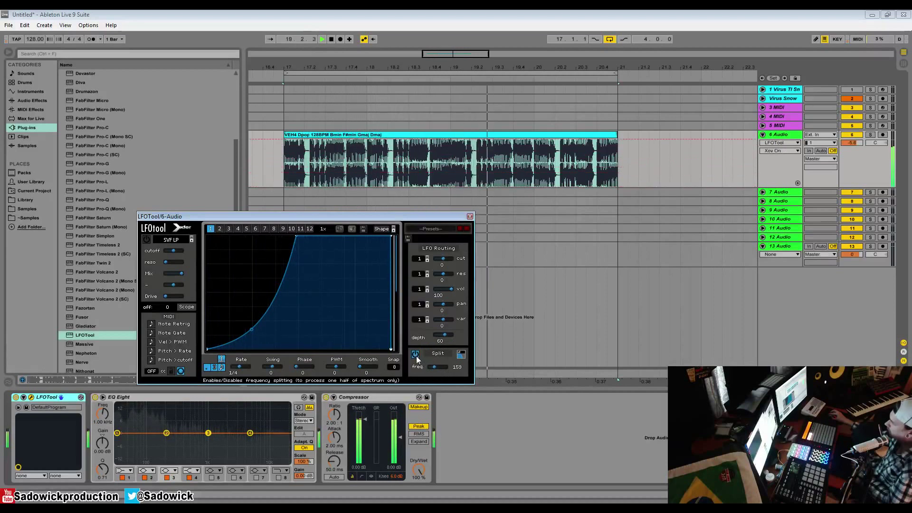
key("space")
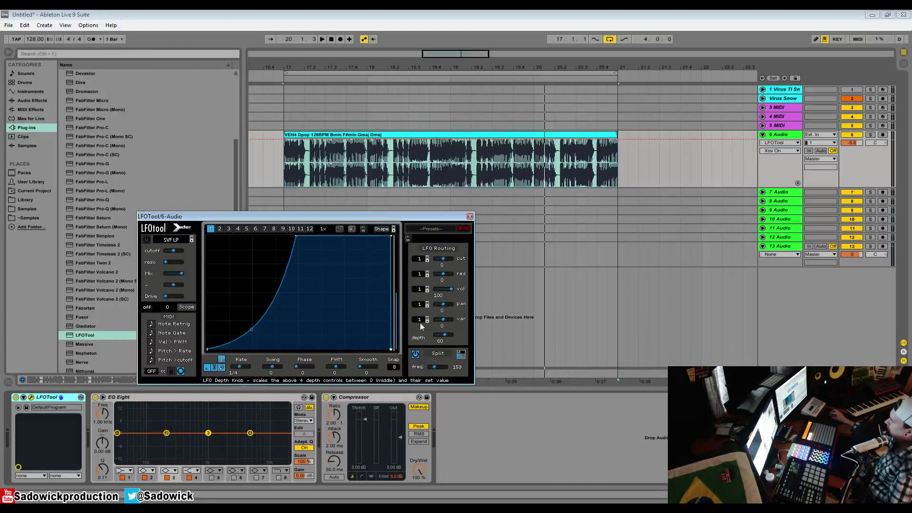
left_click_drag(409, 219, 421, 219)
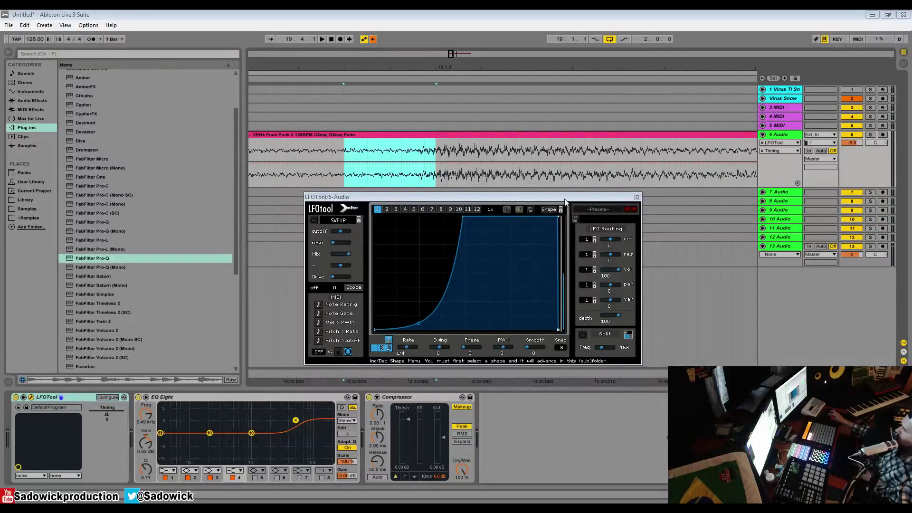
Select the VEH4 Funk Punk 2 loop on 6 Audio, reset LFOTool's timing offset to 0, and audition the loop
mouse_move(550, 198)
left_mouse_down()
mouse_move(582, 209)
mouse_move(563, 204)
left_mouse_up()
left_click(397, 134)
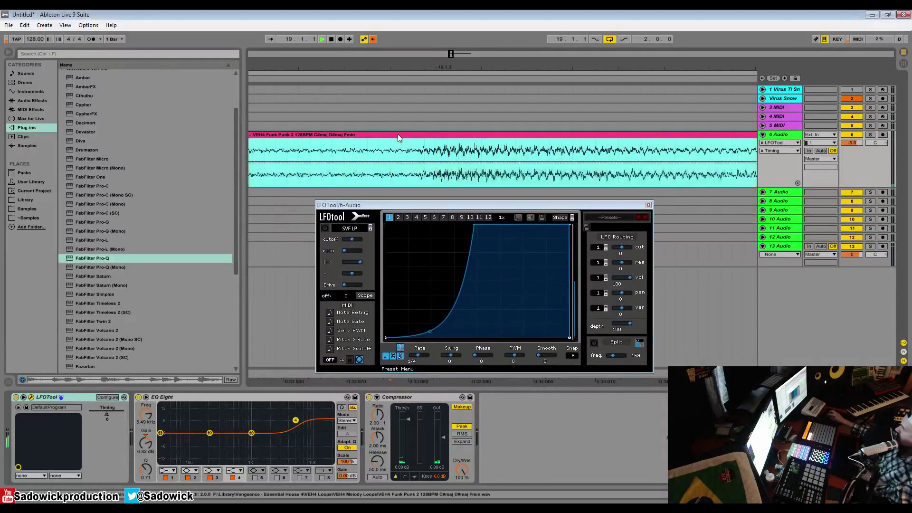
key("space")
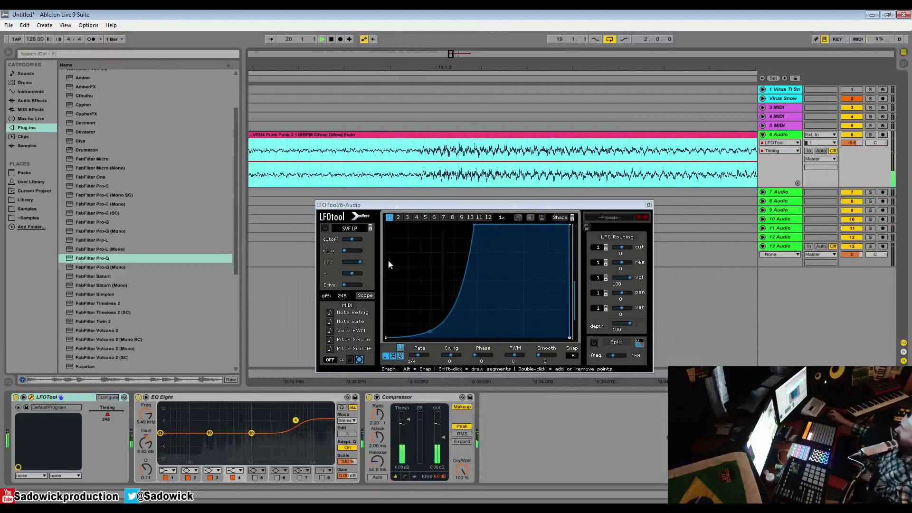
double_click(344, 295)
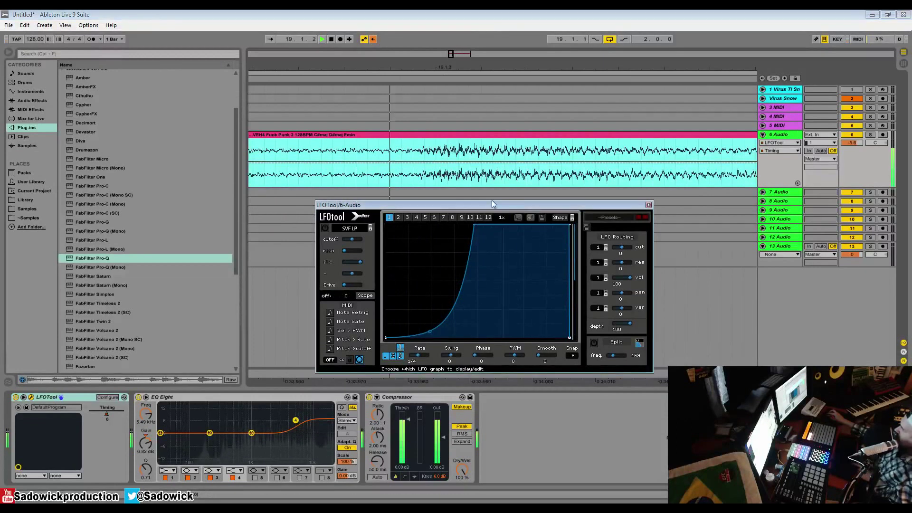
key("space")
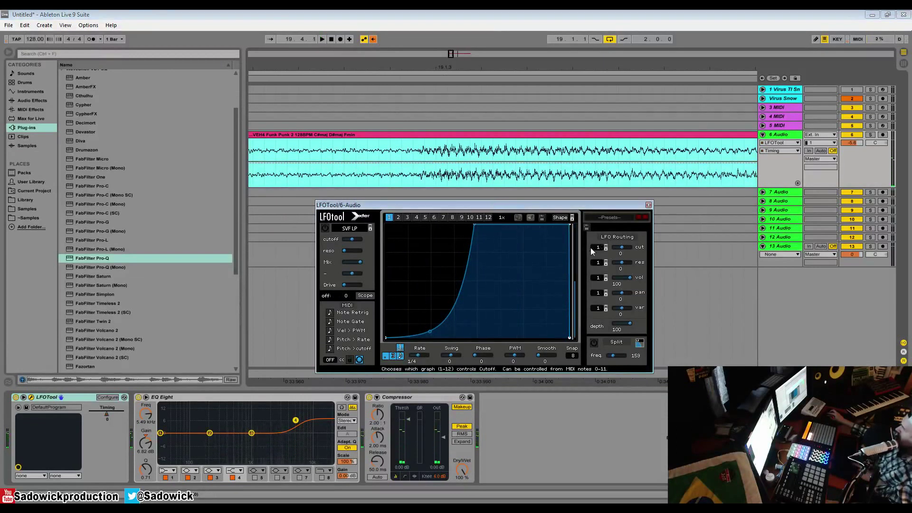
key("space")
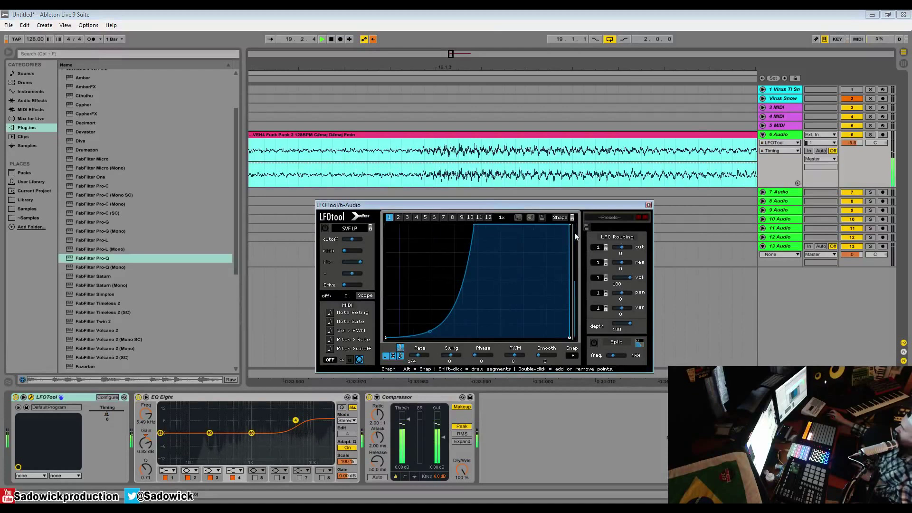
key("space")
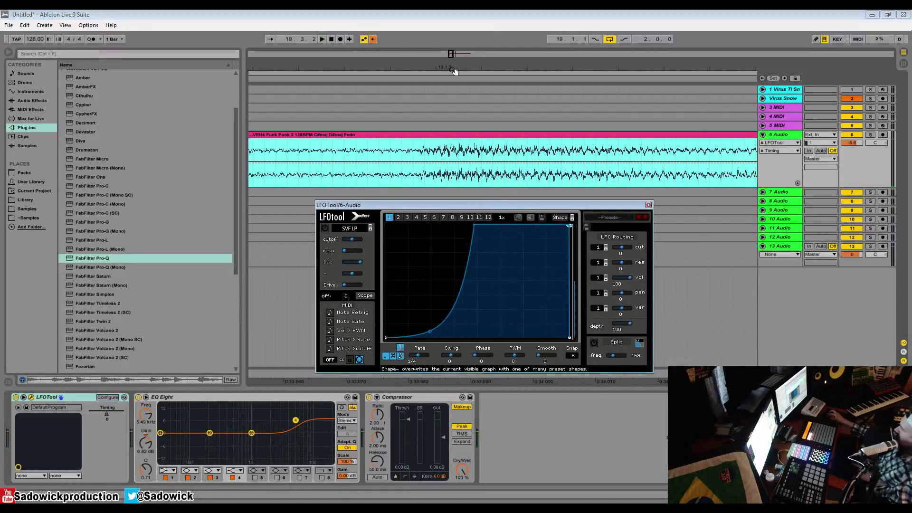
Pull the end of graph 1's plateau slightly inward so it slopes down to zero at the cycle's end, and audition the loop
scroll(331, 122, "down", 5)
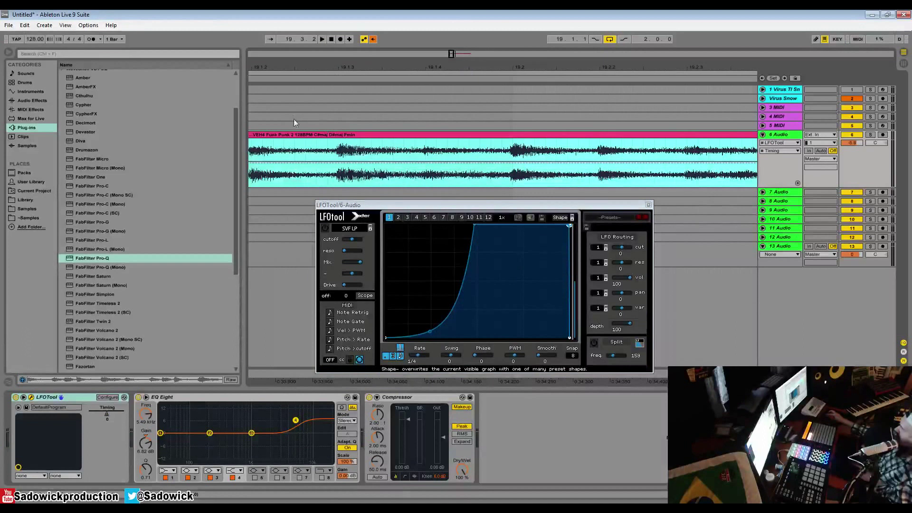
left_click_drag(331, 125, 337, 125)
left_click_drag(337, 68, 337, 78)
scroll(332, 148, "up", 5)
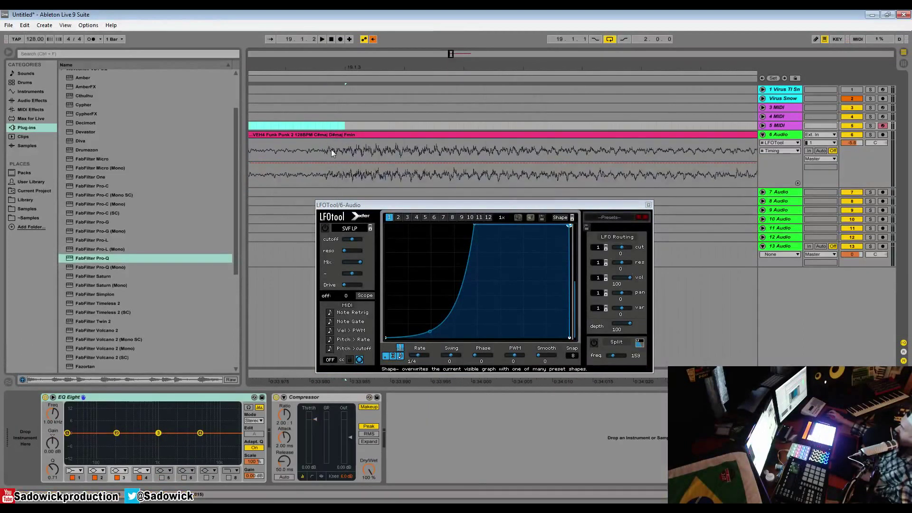
left_click(569, 224)
left_click_drag(569, 217, 564, 212)
key("space")
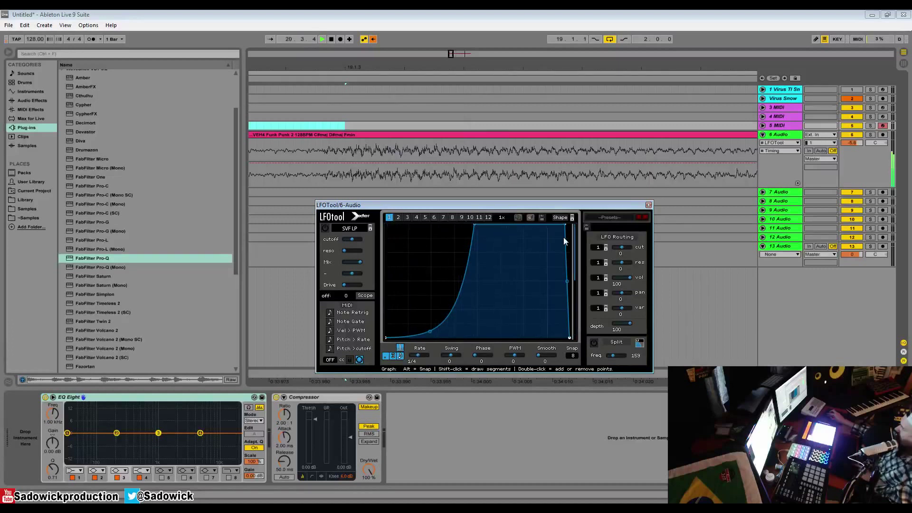
key("space")
key("space")
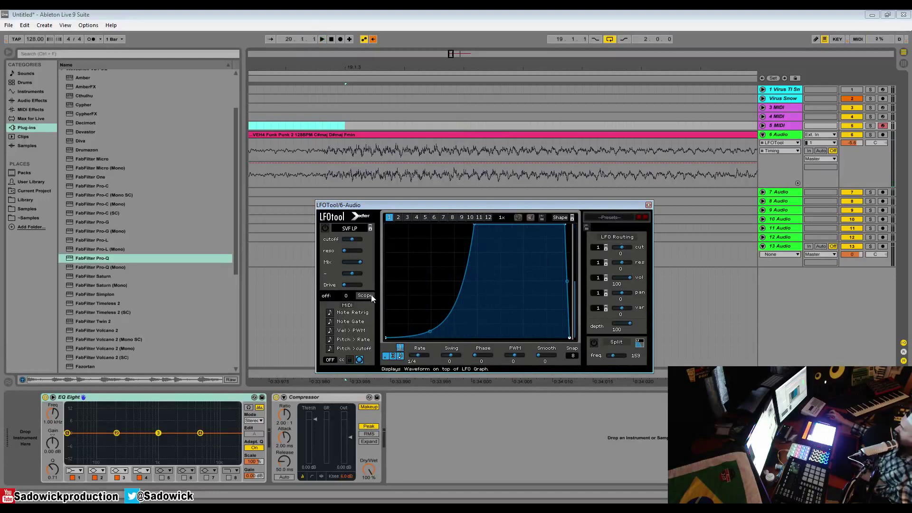
Overlay the waveform scope on graph 1 and compare playback with the plateau ending at the graph's edge and slightly before it
left_click(371, 295)
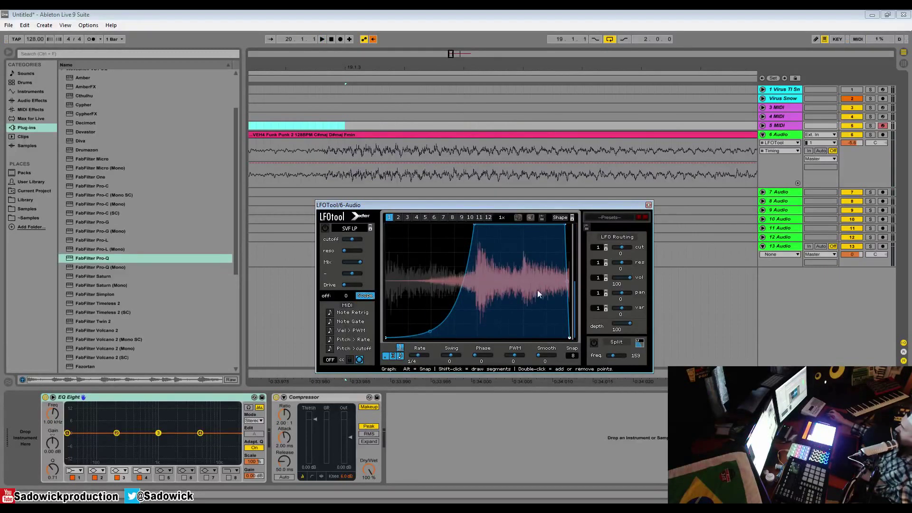
key("space")
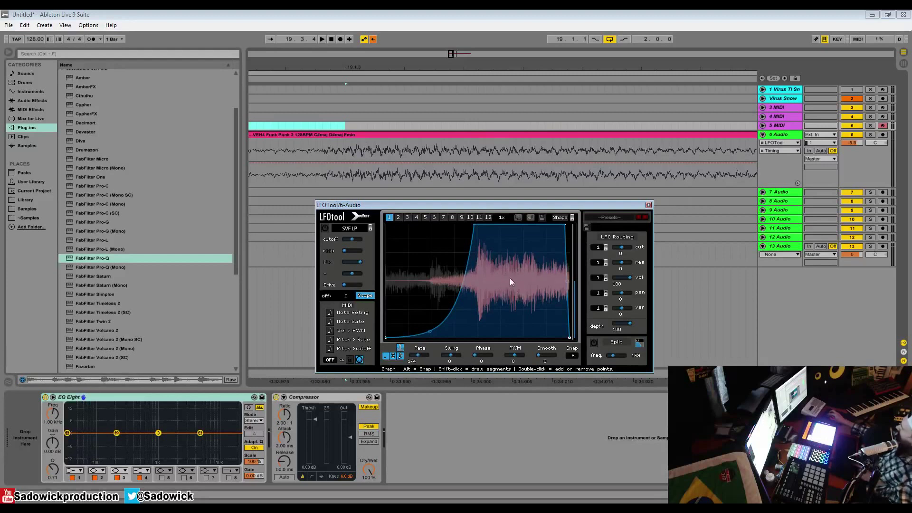
key("space")
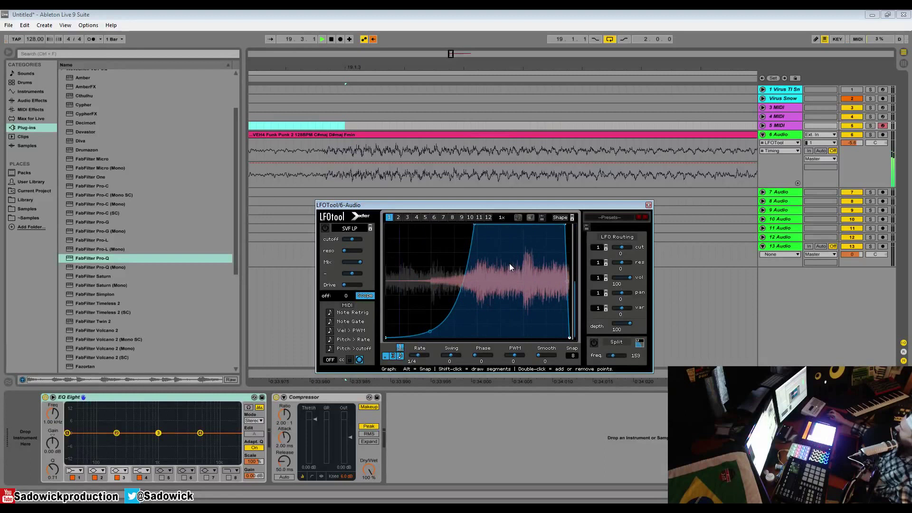
left_click_drag(565, 228, 570, 226)
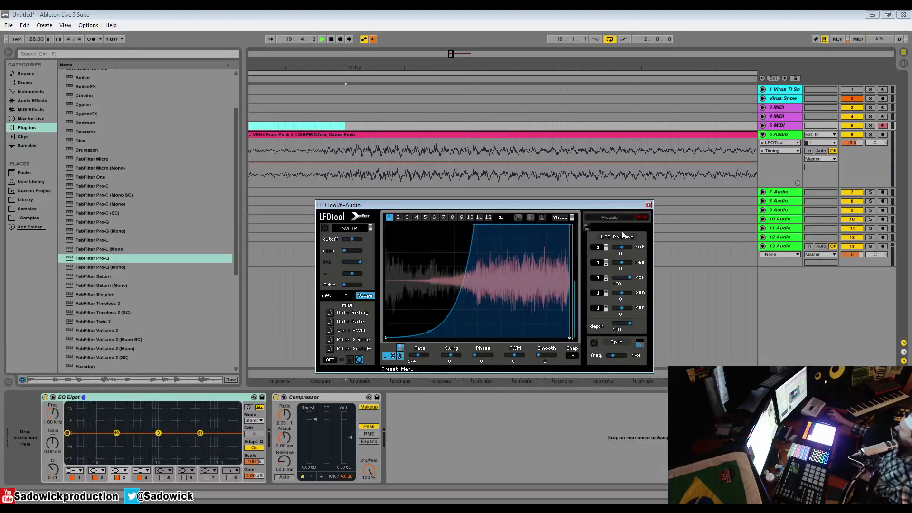
key("space")
left_click_drag(567, 227, 565, 228)
key("space")
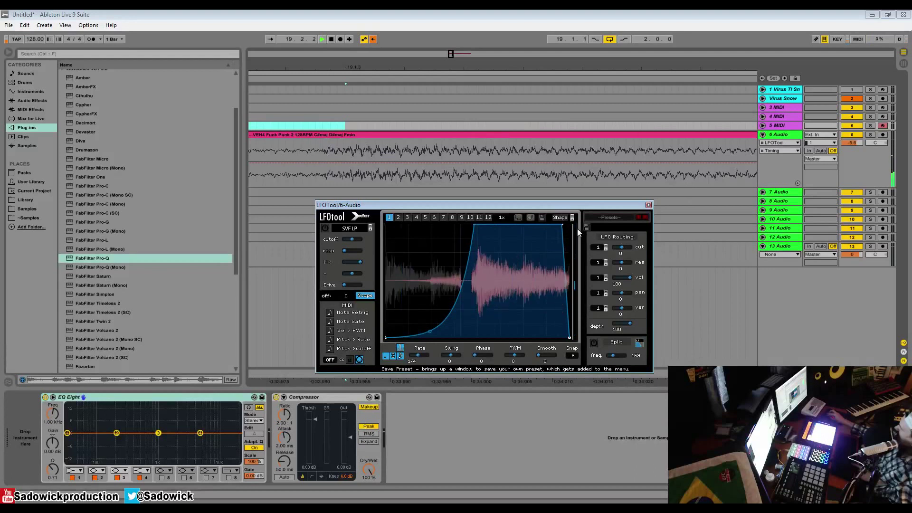
Try dropping graph 1 to zero right after its peak, audition it, and restore the full-height plateau
key("space")
left_click_drag(564, 225, 460, 342)
key("space")
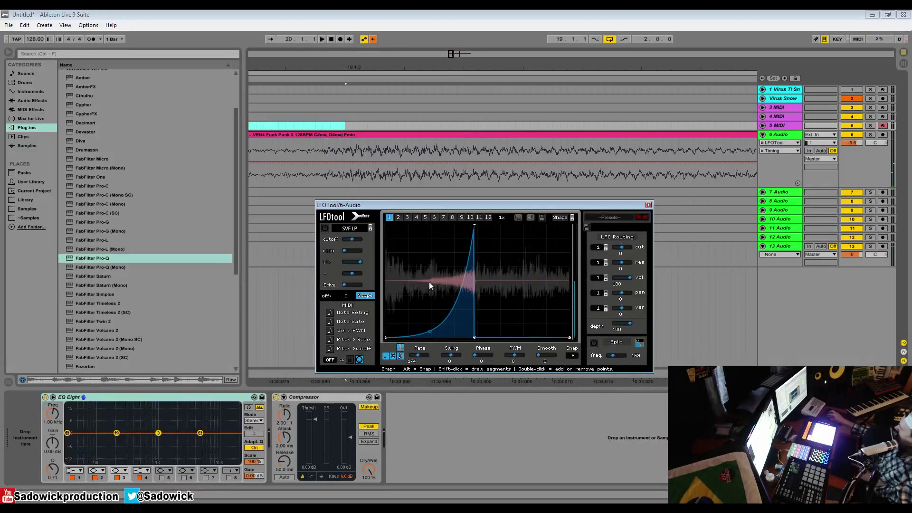
left_click_drag(475, 338, 571, 225)
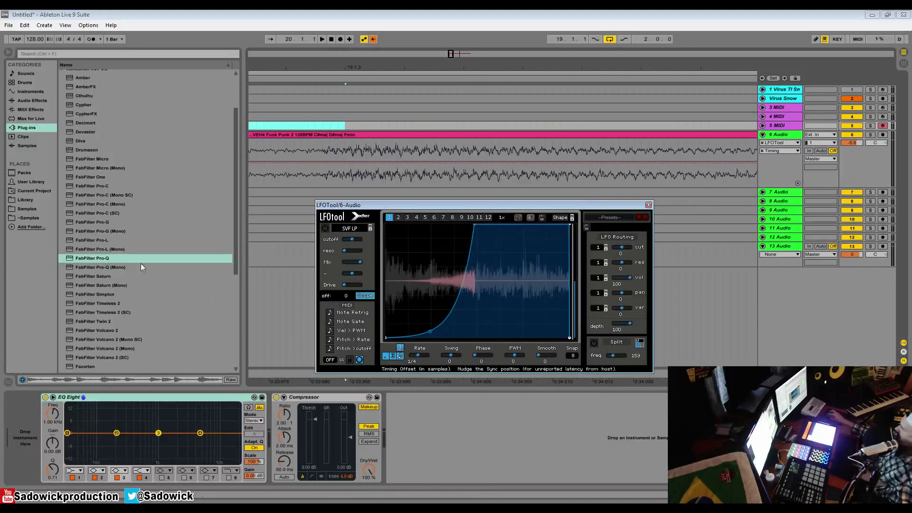
Remove LFOTool from the device chain of 6 Audio and play the loop
left_click(97, 259)
left_click_drag(97, 257, 72, 274)
left_click(850, 153)
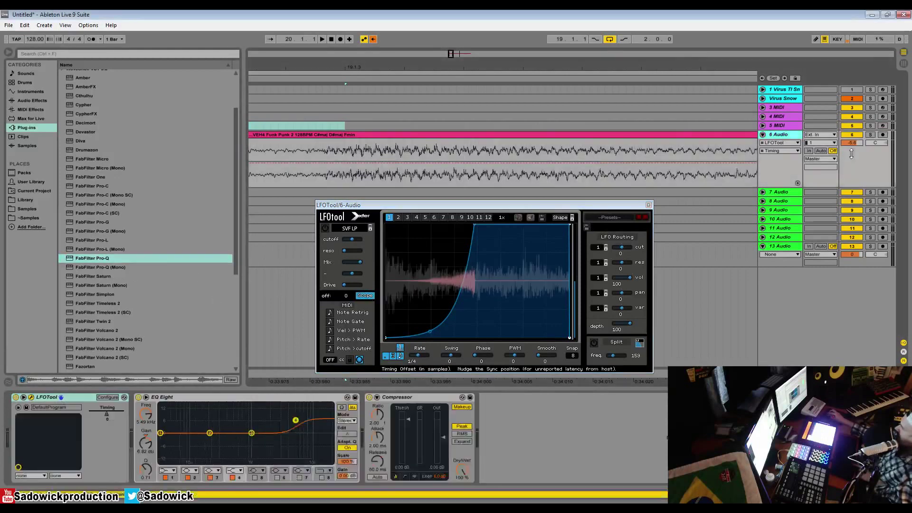
double_click(105, 257)
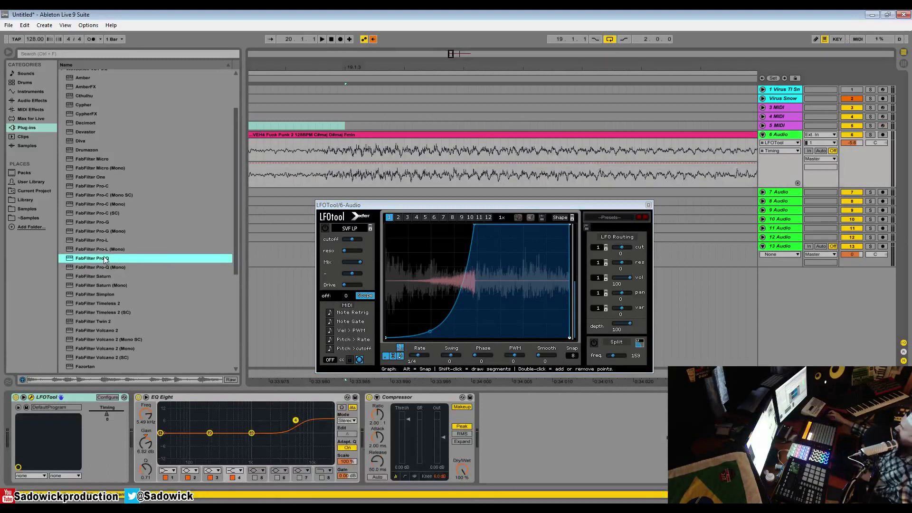
right_click(40, 396)
left_click(44, 398)
key("space")
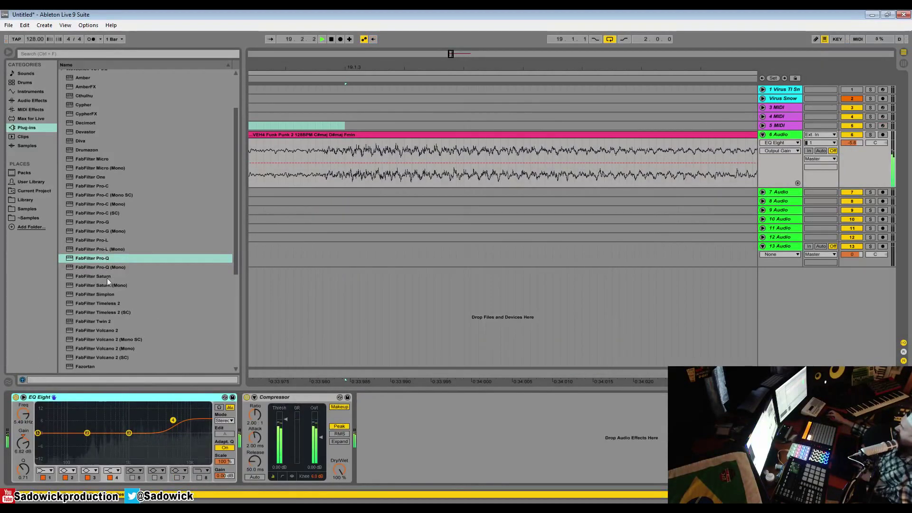
double_click(101, 259)
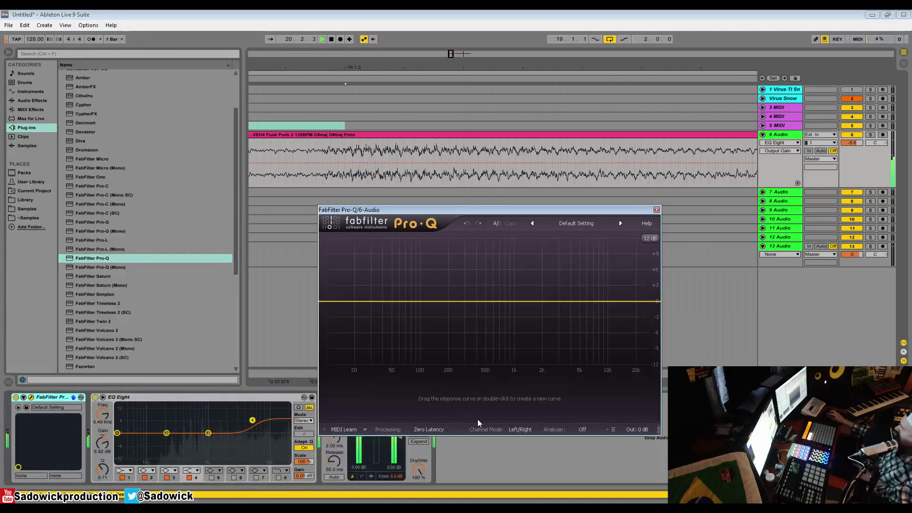
left_click(432, 430)
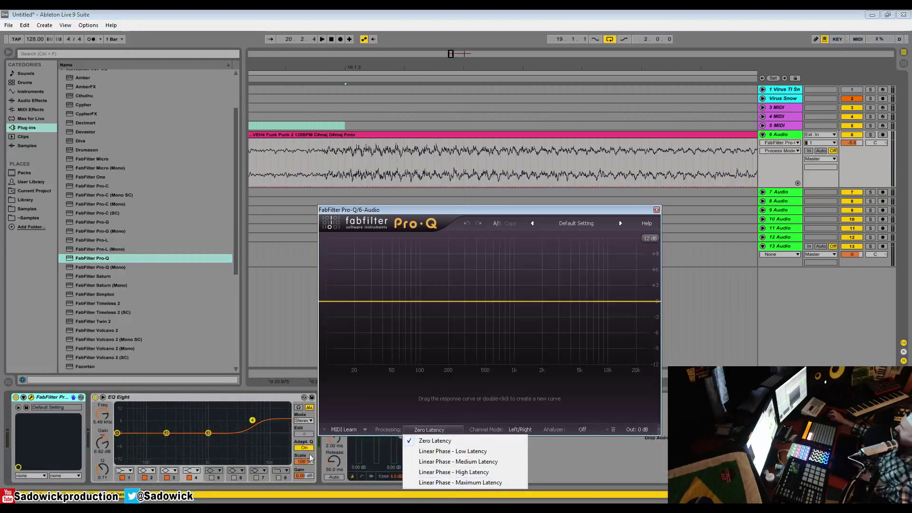
left_click(637, 194)
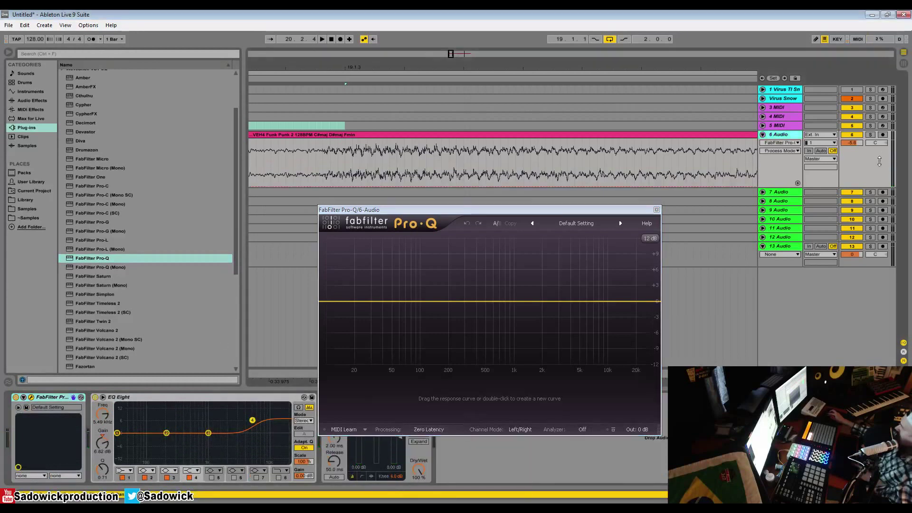
left_click(656, 210)
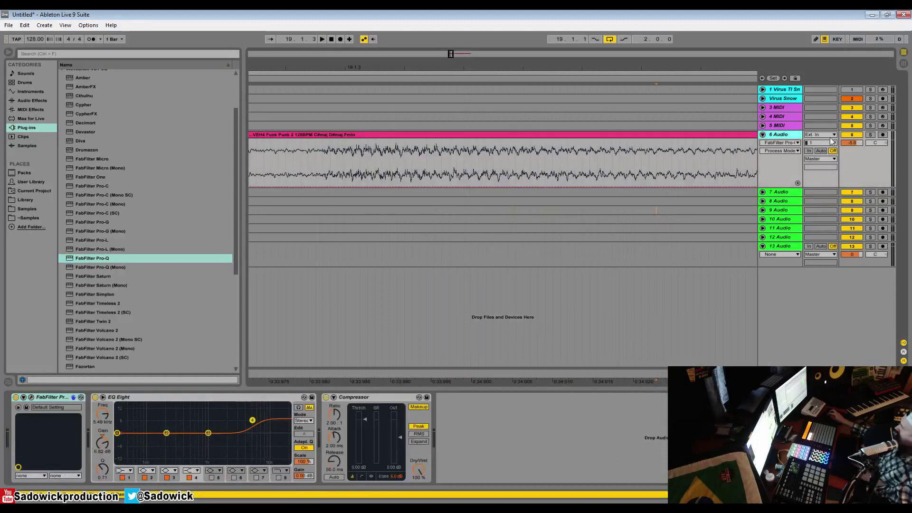
left_click(787, 126)
left_click(787, 136)
right_click(48, 401)
left_click(67, 430)
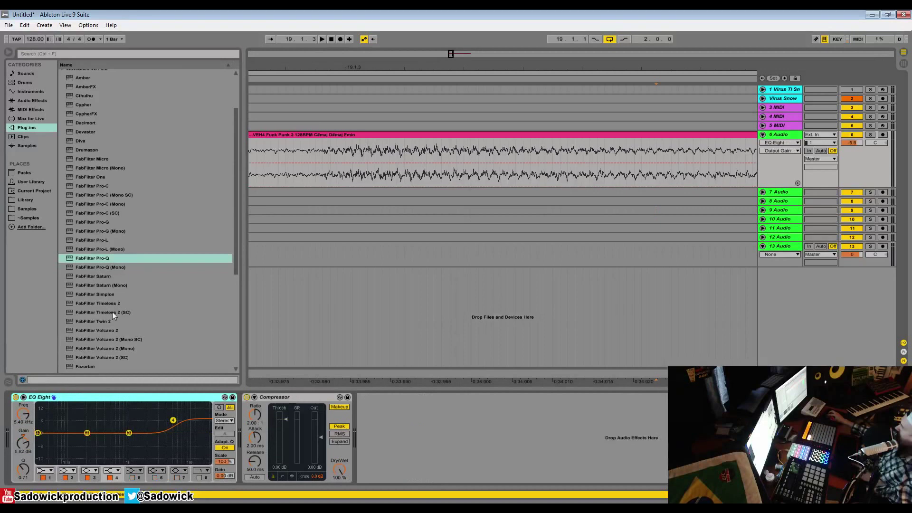
Load FabFilter Pro-Q on 6 Audio and insert LFOTool between it and EQ Eight
left_click(96, 261)
double_click(105, 257)
left_click(112, 279)
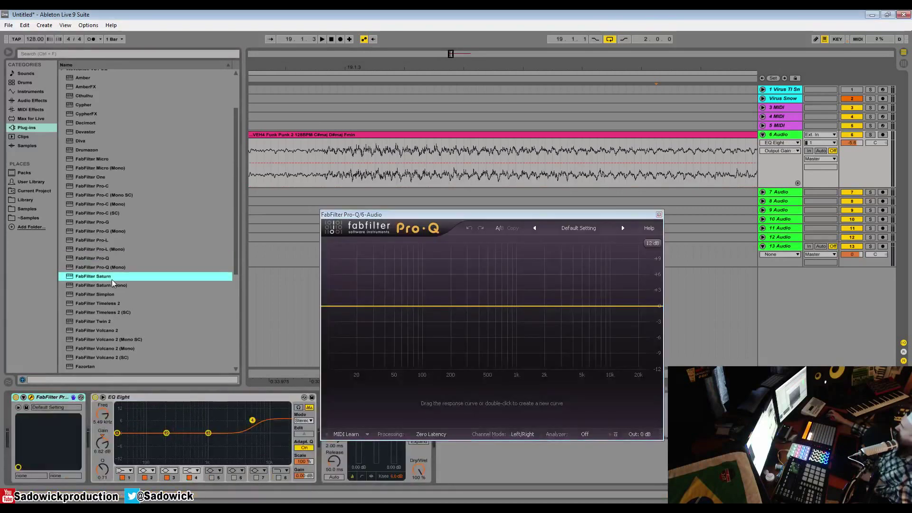
scroll(113, 279, "down", 3)
double_click(84, 318)
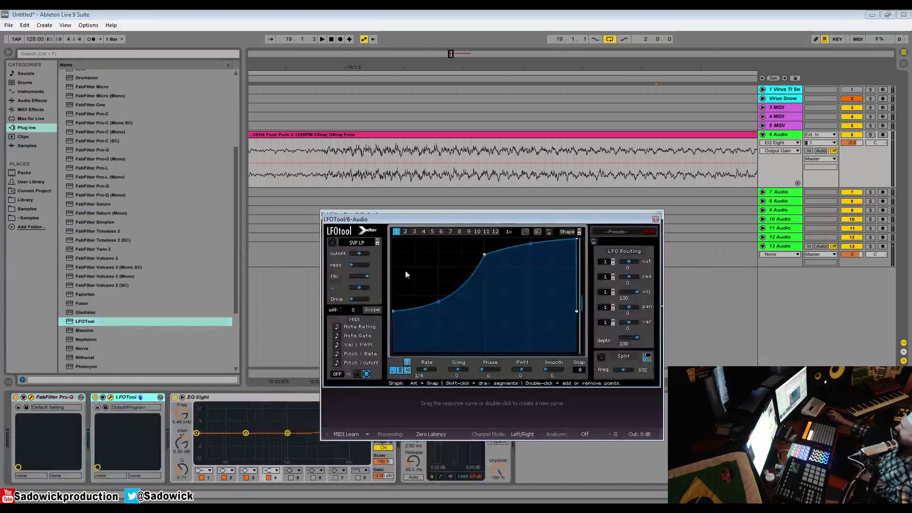
Play the loop and reshape LFOTool's graph 1 to rise steeply from zero to a full-height plateau
key("space")
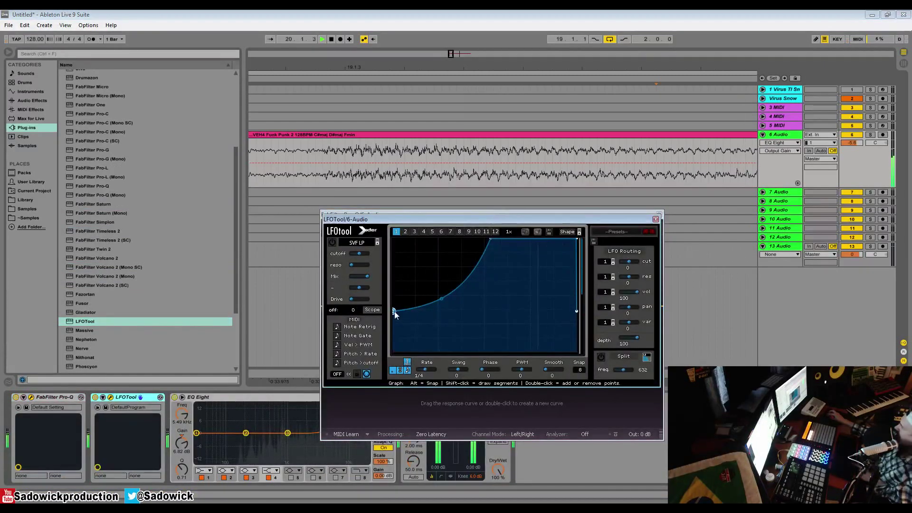
left_click_drag(392, 311, 393, 352)
left_click_drag(447, 335, 442, 344)
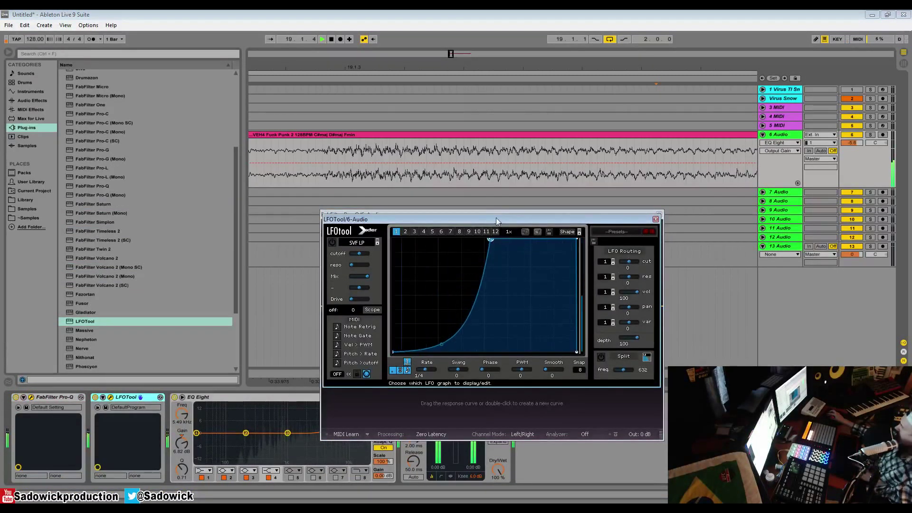
Move the LFOTool window clear of Pro-Q and set Pro-Q's processing mode to Linear Phase - High Latency
left_click_drag(380, 219, 203, 125)
left_click(436, 435)
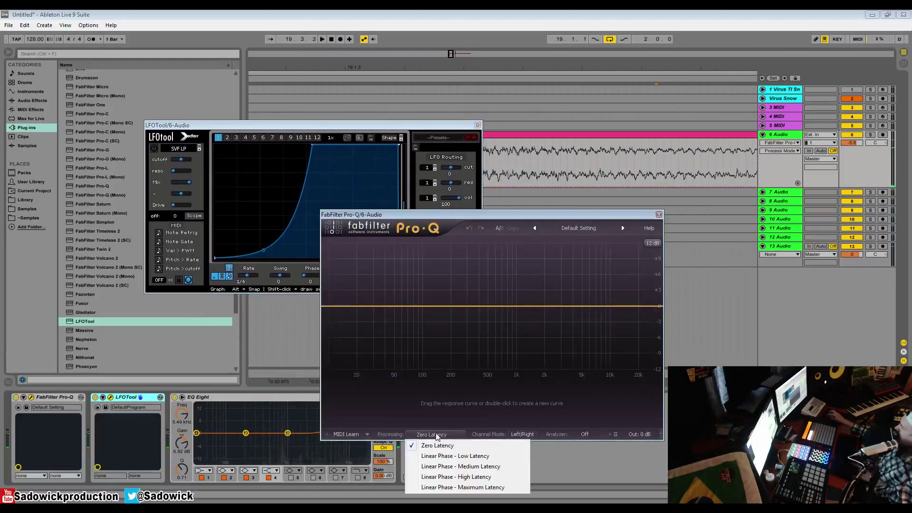
left_click(455, 476)
left_click(376, 134)
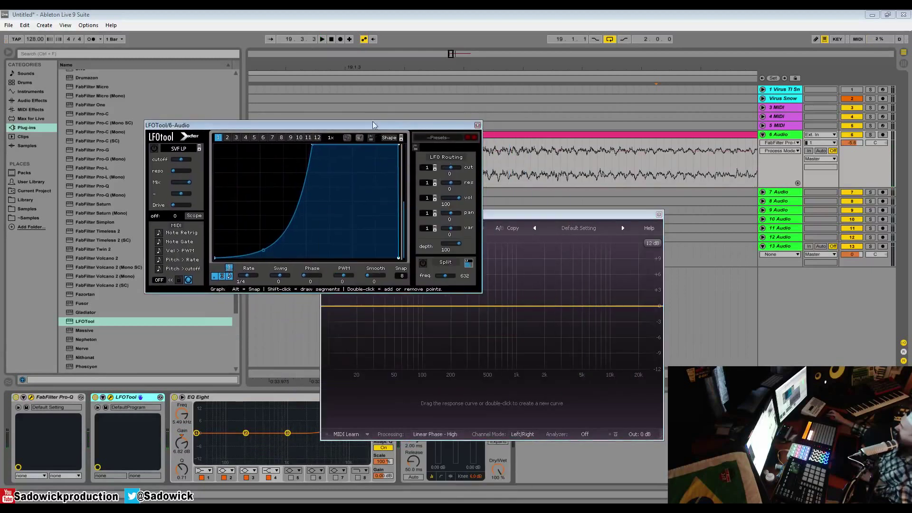
Play the loop briefly, then stack the LFOTool window above the Pro-Q window so both are fully visible
key("space")
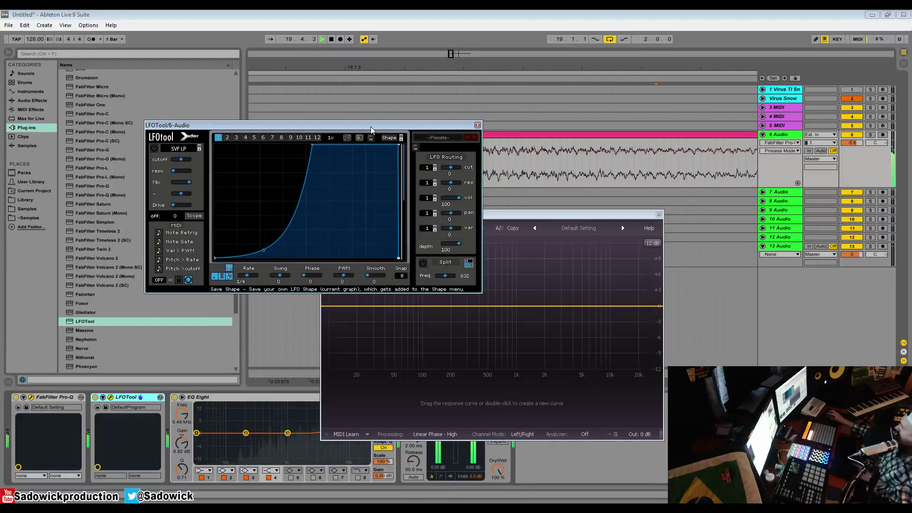
key("space")
left_click_drag(428, 128, 354, 162)
left_click_drag(524, 212, 344, 261)
left_click(266, 160)
left_click_drag(266, 160, 334, 82)
Play the loop with the metronome on to compare LFOTool's ducking with the beat, then turn the metronome off
key("space")
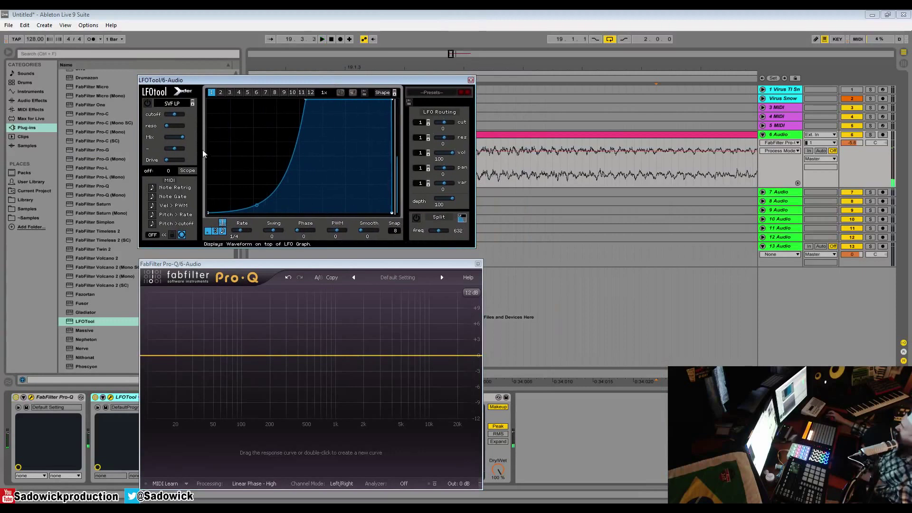
left_click(93, 39)
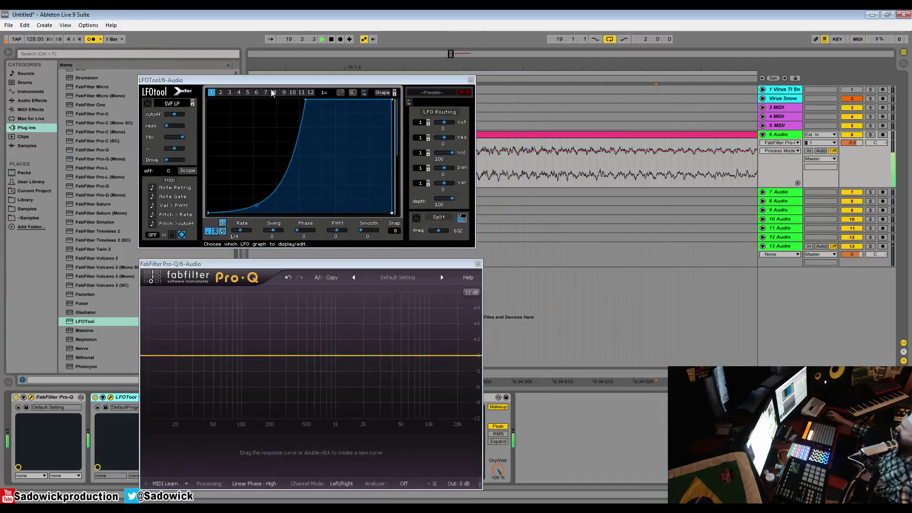
key("space")
key("space")
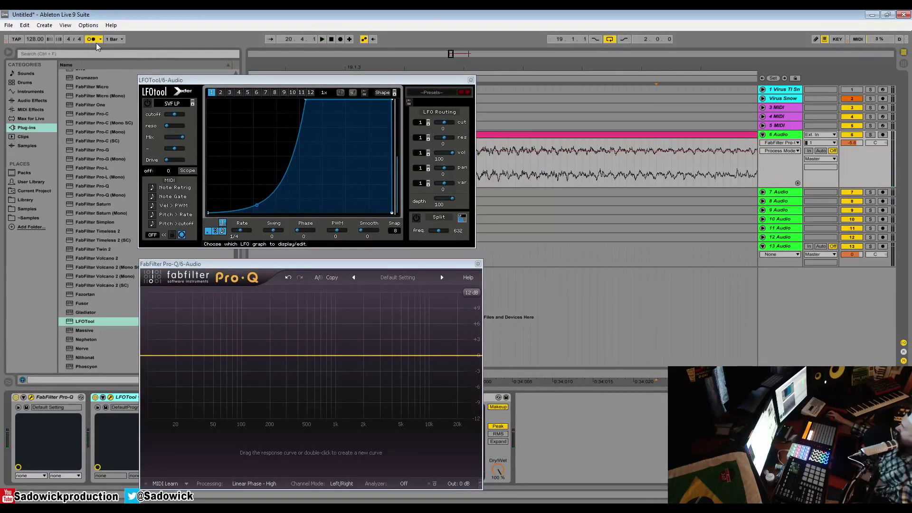
left_click(93, 39)
key("space")
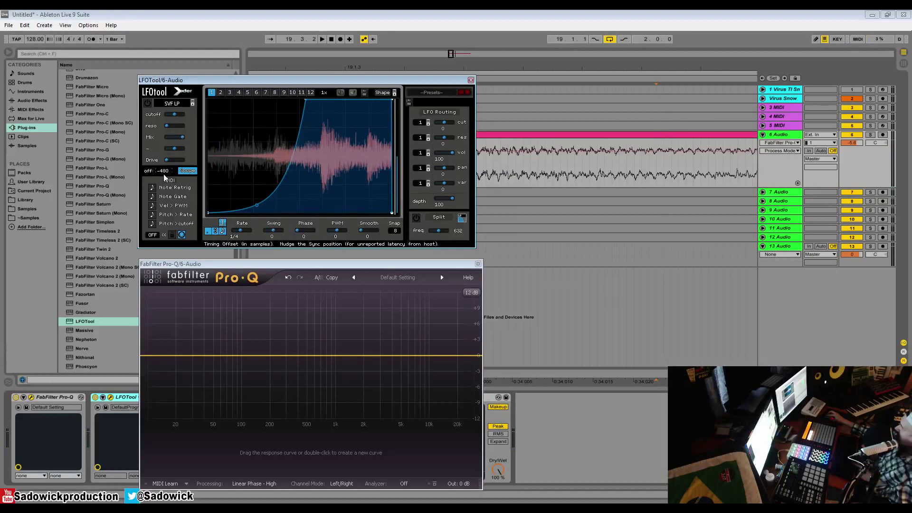
Set LFOTool's timing offset to -2000 samples while the loop plays and turn the metronome on
key("space")
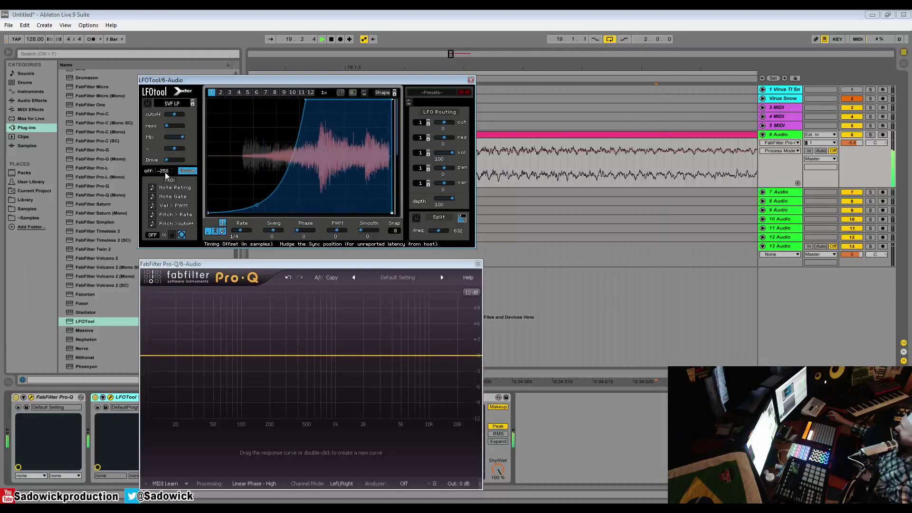
left_click_drag(165, 172, 164, 199)
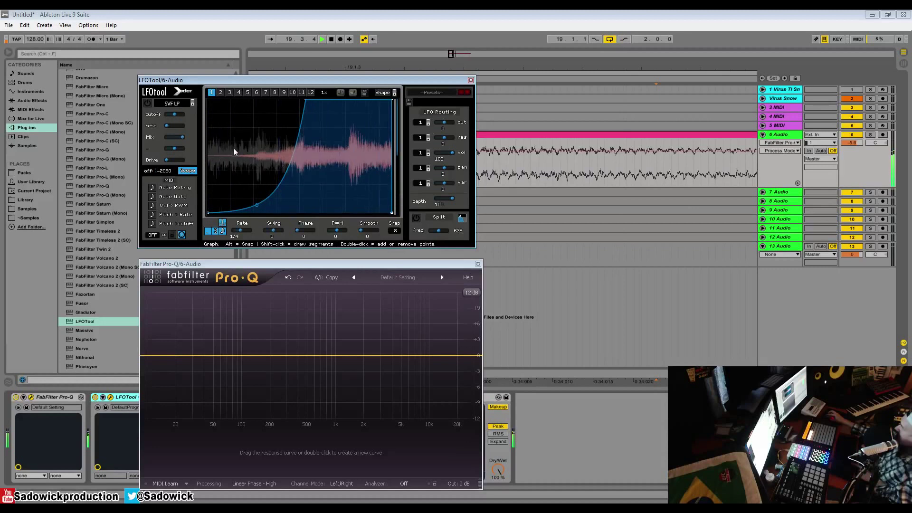
left_click(91, 39)
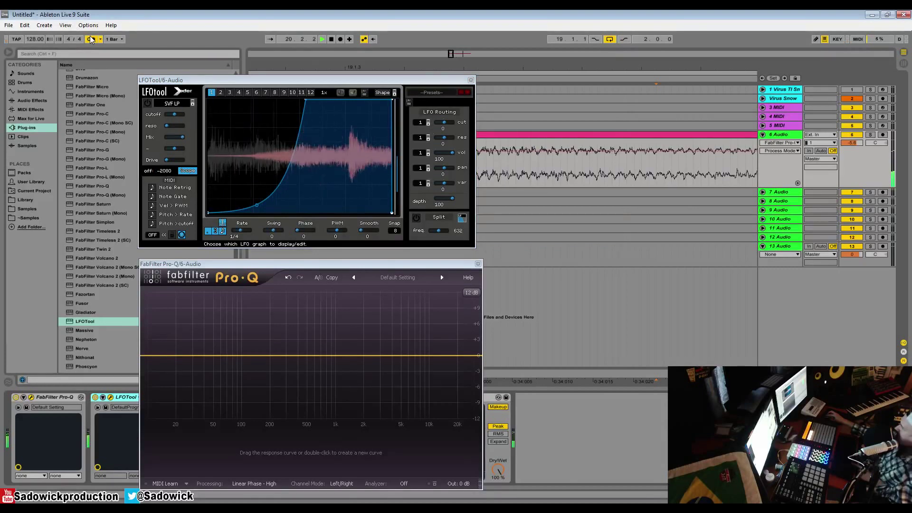
Soften graph 1 by raising its lower curve point and sloping its final drop, and set the timing offset to -2560 samples
mouse_move(256, 206)
left_mouse_down()
mouse_move(234, 98)
mouse_move(259, 197)
left_mouse_up()
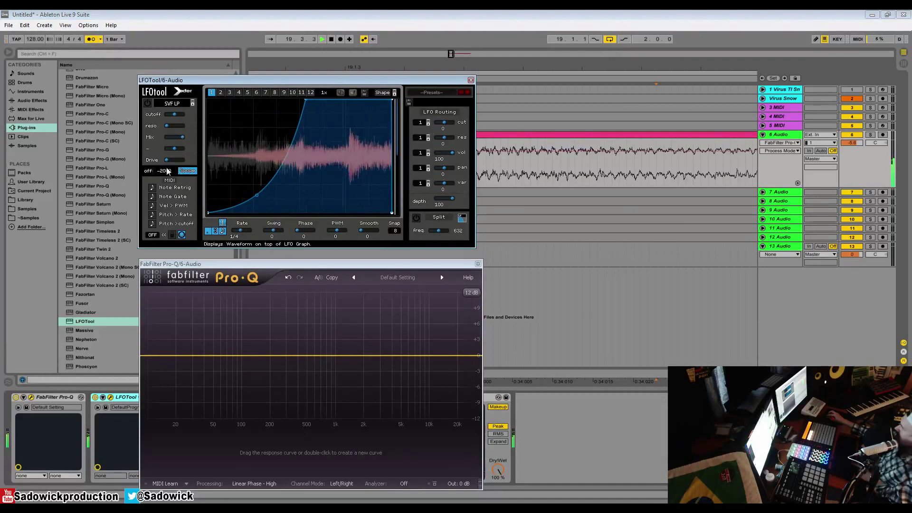
left_click_drag(165, 171, 168, 180)
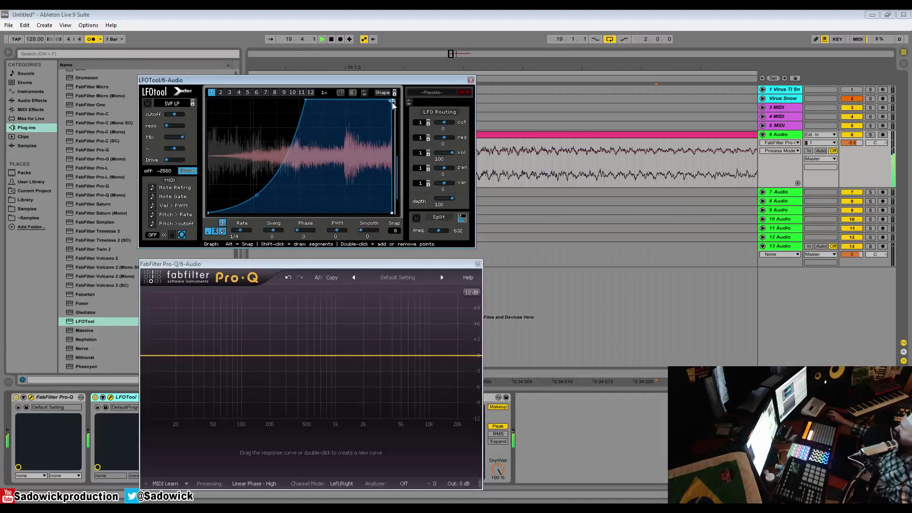
left_click_drag(393, 99, 388, 97)
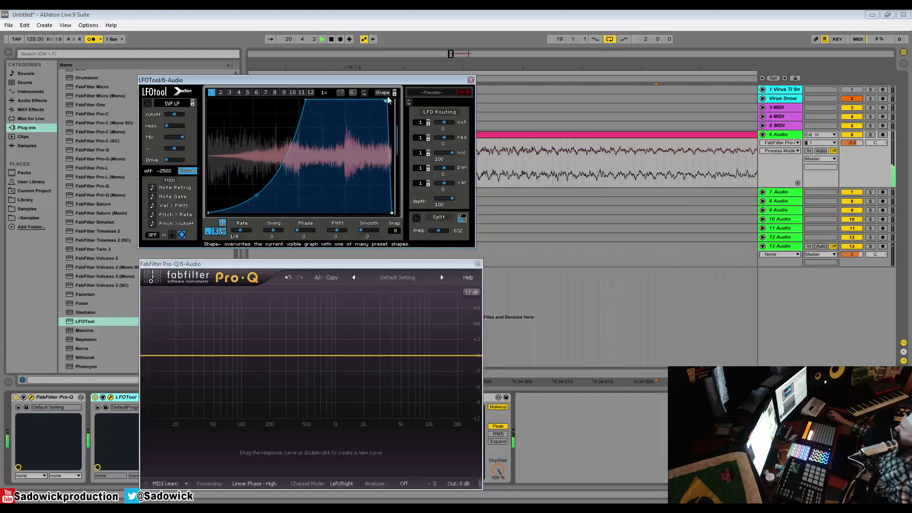
key("space")
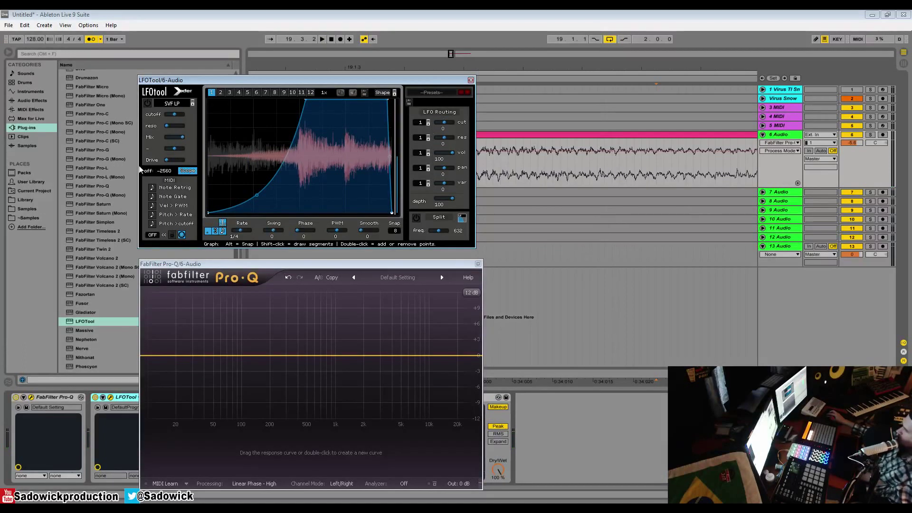
left_click_drag(227, 264, 209, 243)
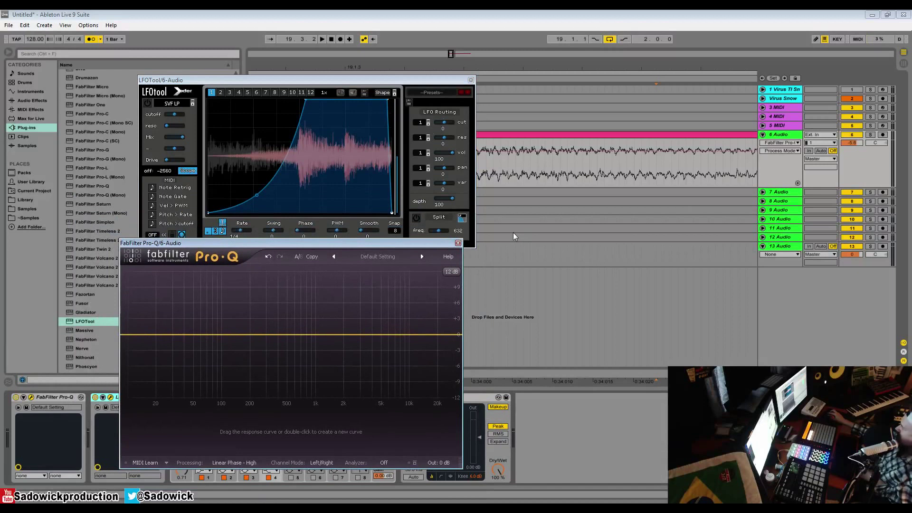